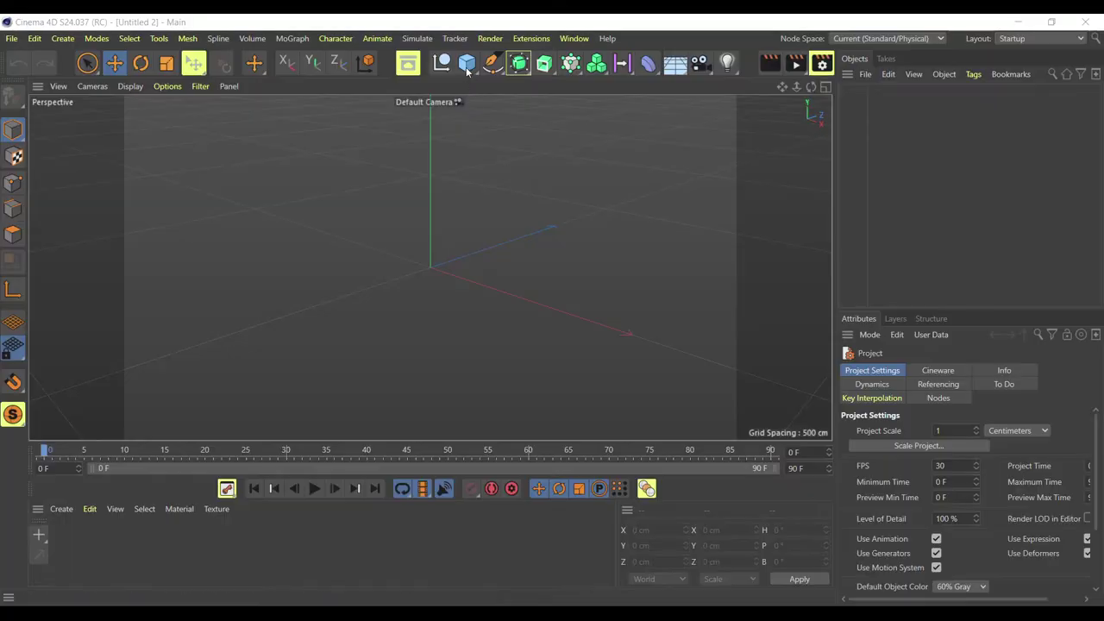
Open the primitive objects flyout from the Cube icon in the top toolbar.
{"action": "left_click", "coordinate": [466, 64]}
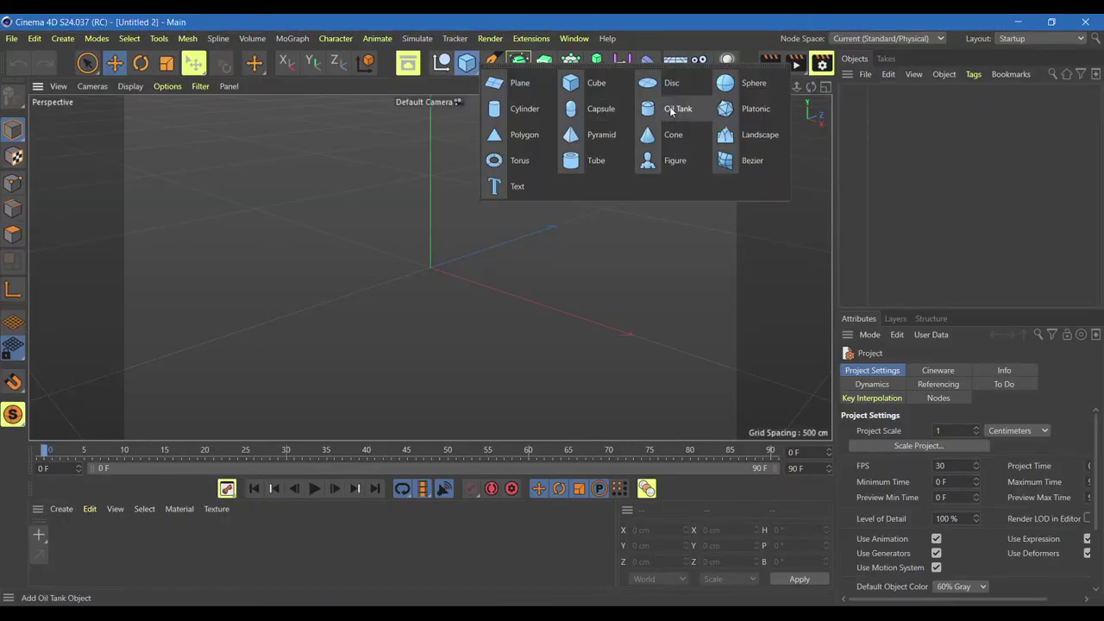
Add a capsule 300 cm tall with 40 height, 43 cap and 75 rotation segments.
{"action": "left_click", "coordinate": [595, 108]}
{"action": "left_click_drag", "start_coordinate": [956, 419], "coordinate": [834, 408]}
{"action": "type", "text": "300"}
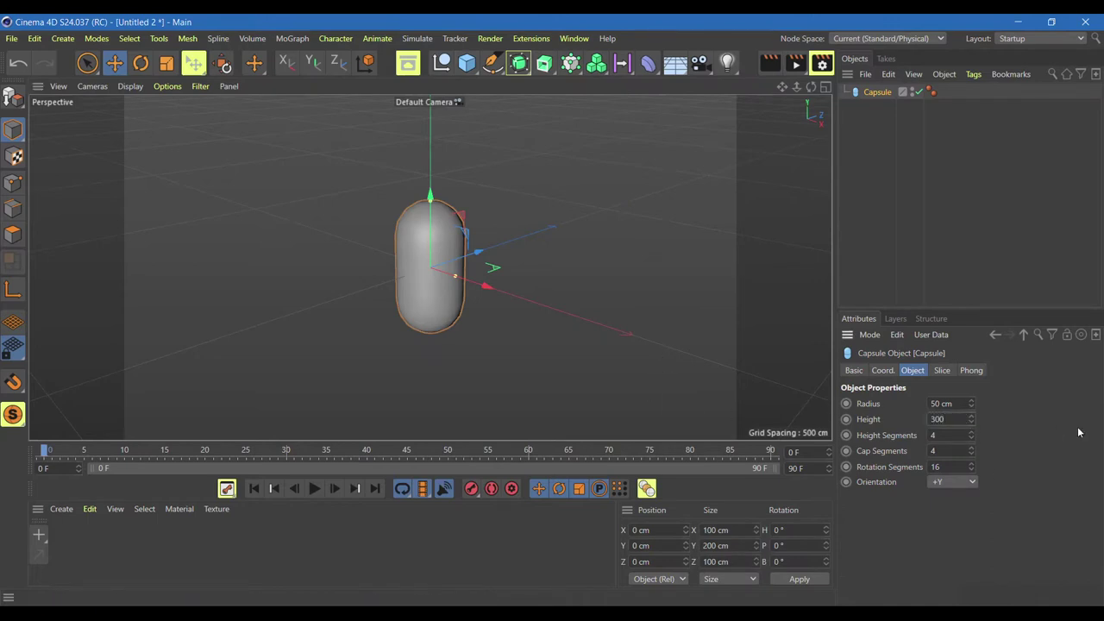
{"action": "key", "text": "Return"}
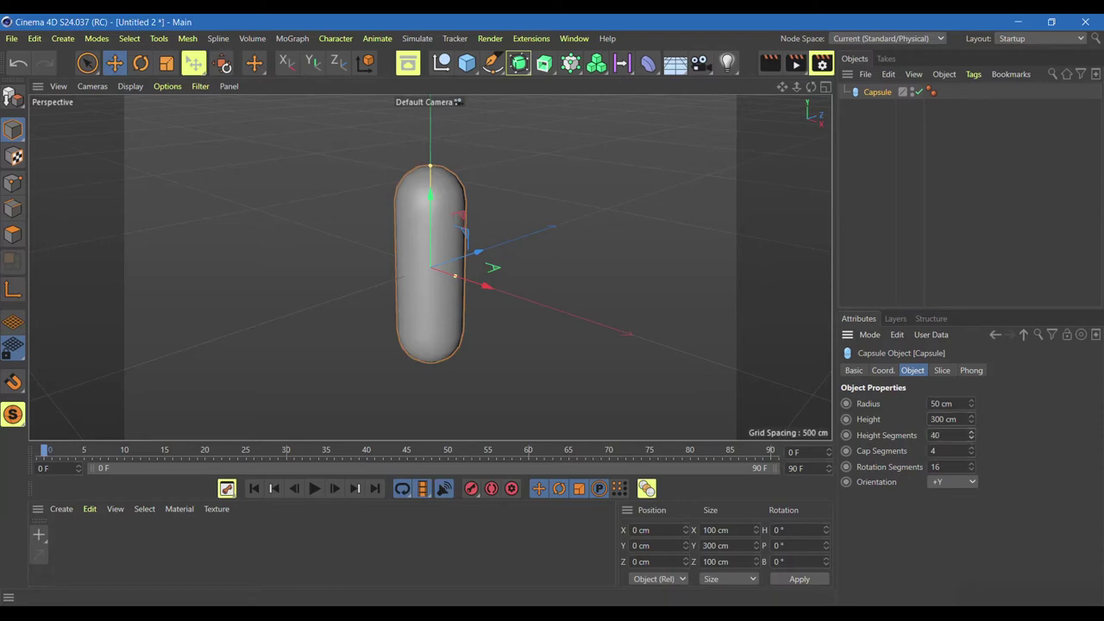
{"action": "left_click_drag", "start_coordinate": [972, 466], "coordinate": [972, 457]}
{"action": "mouse_move", "coordinate": [971, 453]}
{"action": "left_mouse_down"}
{"action": "mouse_move", "coordinate": [972, 441]}
{"action": "mouse_move", "coordinate": [972, 454]}
{"action": "left_mouse_up"}
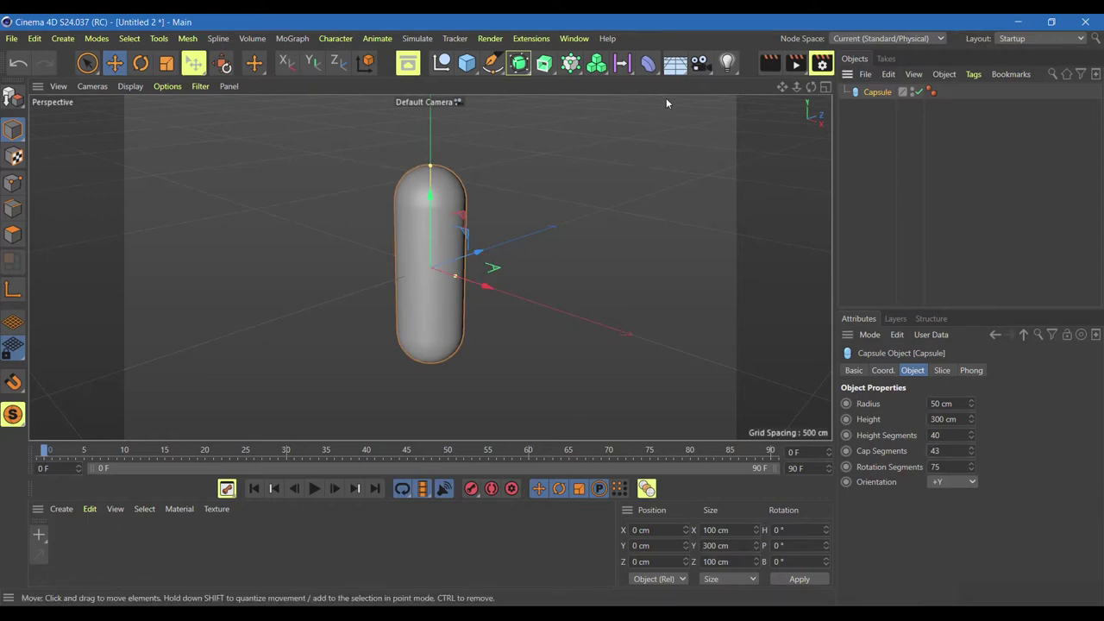
{"action": "left_click", "coordinate": [647, 62]}
Add a filleted Within Box Bulge at -66% strength under the capsule, raised to Y 42.306 cm.
{"action": "left_click", "coordinate": [789, 86], "text": "shift"}
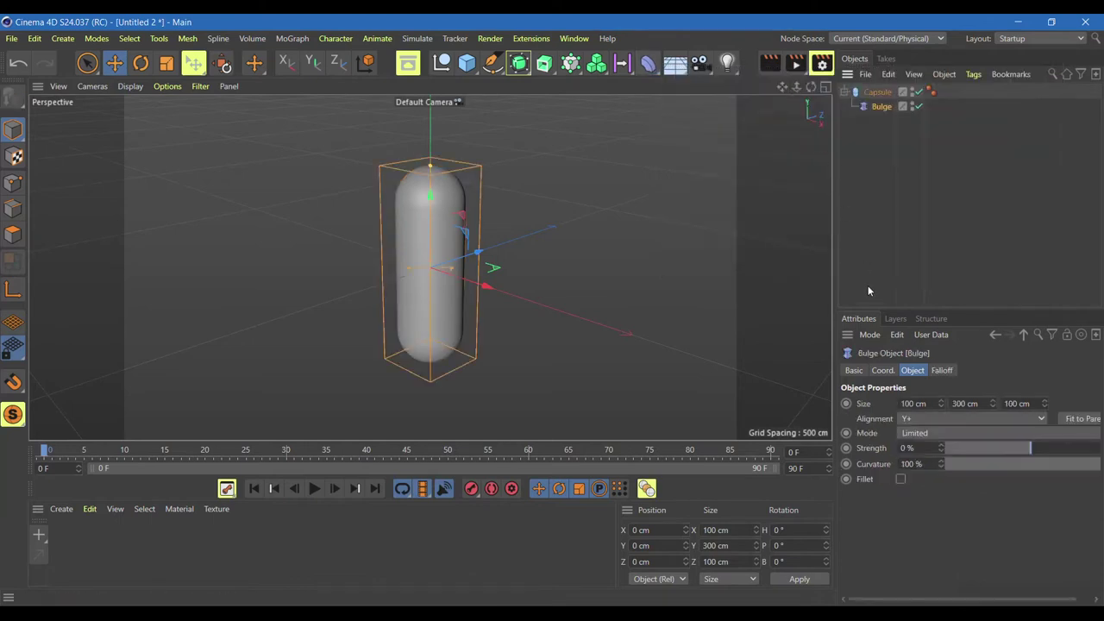
{"action": "left_click", "coordinate": [899, 480]}
{"action": "left_click", "coordinate": [984, 432]}
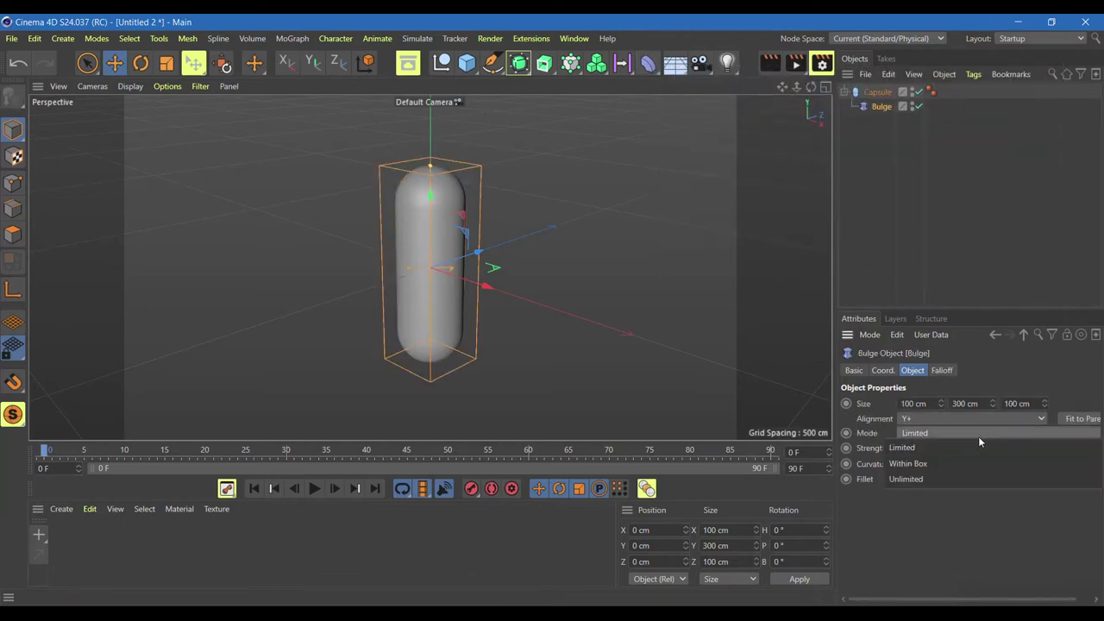
{"action": "left_click", "coordinate": [938, 466]}
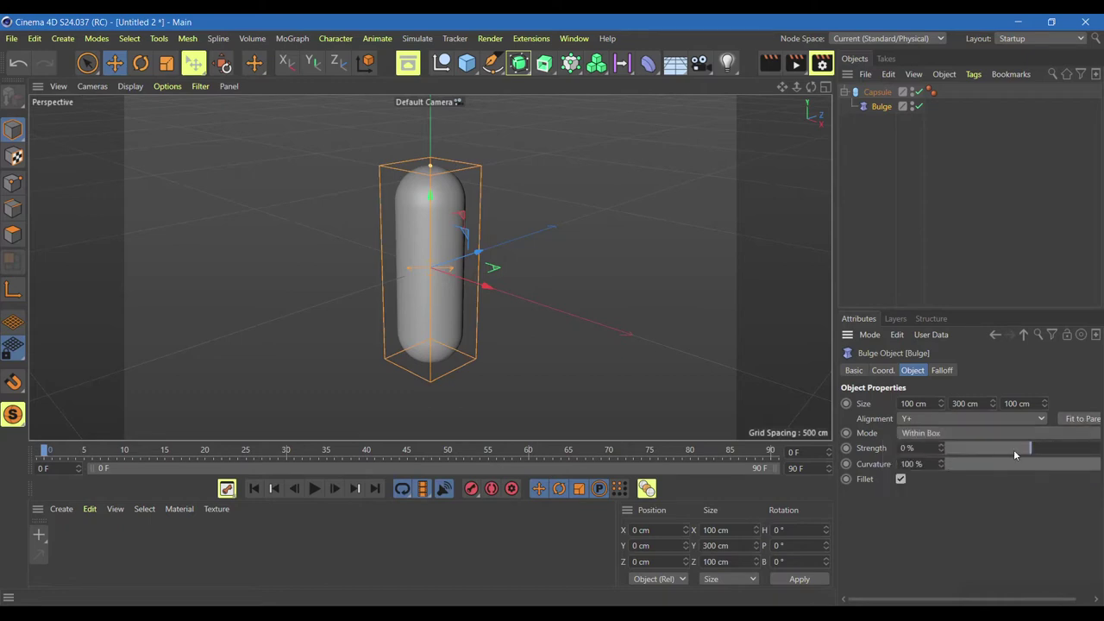
{"action": "left_click_drag", "start_coordinate": [1029, 447], "coordinate": [975, 470]}
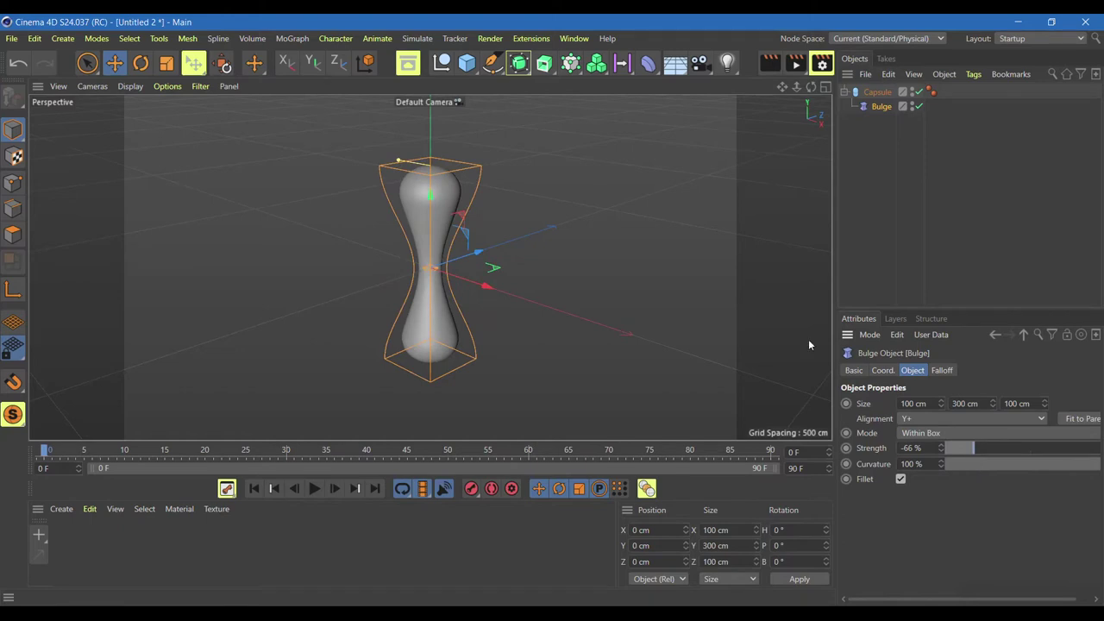
{"action": "left_click_drag", "start_coordinate": [432, 202], "coordinate": [445, 170]}
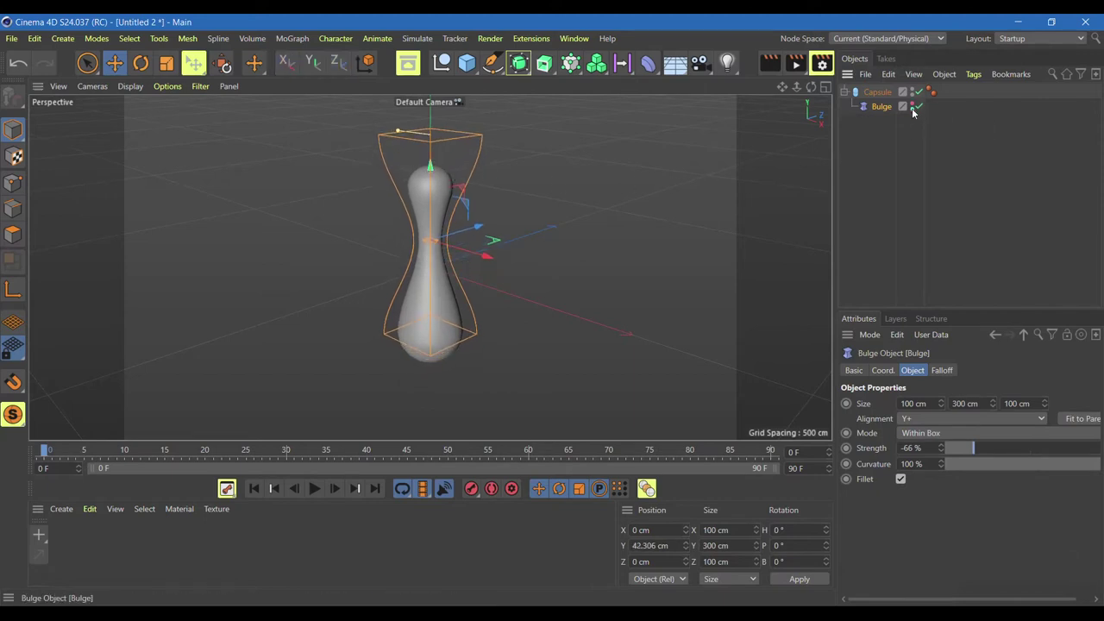
{"action": "left_click", "coordinate": [886, 201]}
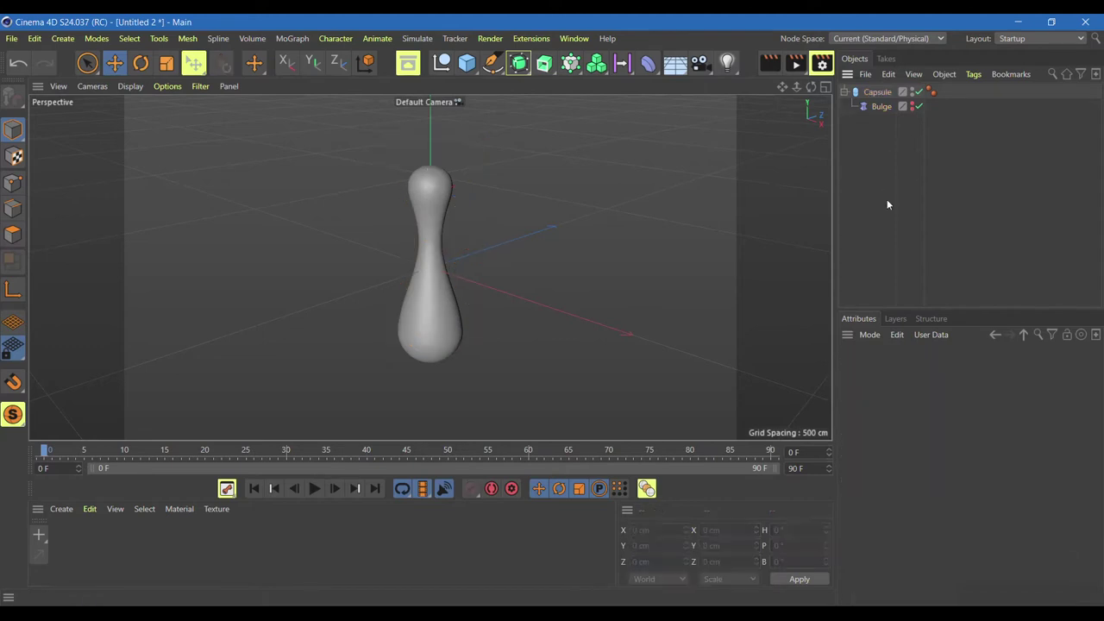
Add a sphere with radius 132 cm and 107 segments, lifted to Y 215.753 cm.
{"action": "left_click_drag", "start_coordinate": [432, 250], "coordinate": [430, 267], "text": "alt"}
{"action": "left_click", "coordinate": [474, 69]}
{"action": "left_click", "coordinate": [757, 83]}
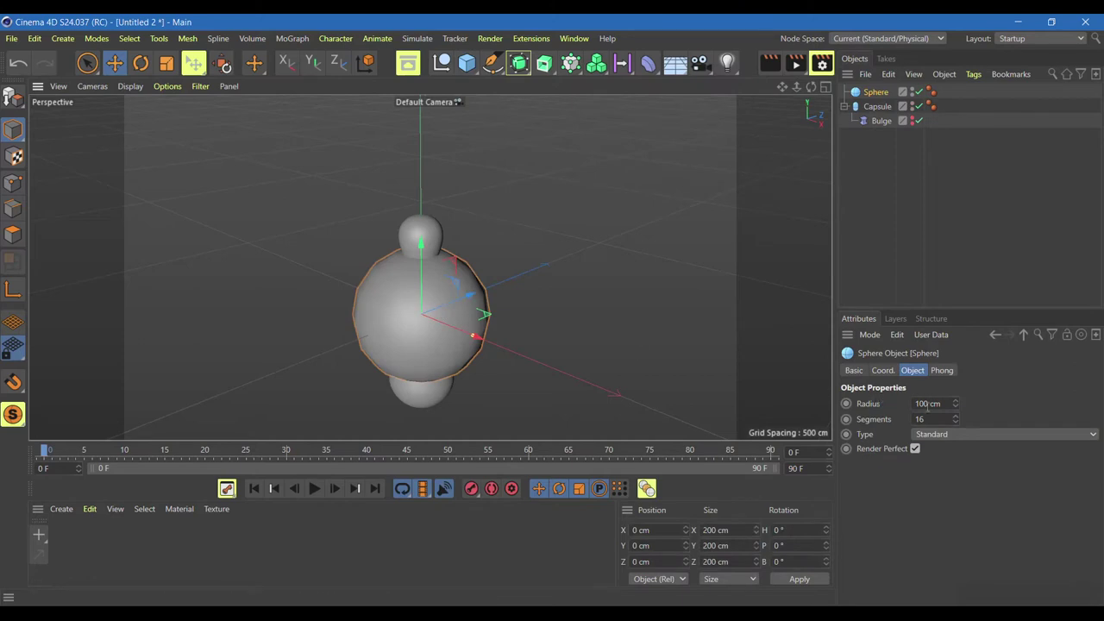
{"action": "mouse_move", "coordinate": [956, 402]}
{"action": "left_mouse_down"}
{"action": "mouse_move", "coordinate": [983, 403]}
{"action": "mouse_move", "coordinate": [992, 419]}
{"action": "left_mouse_up"}
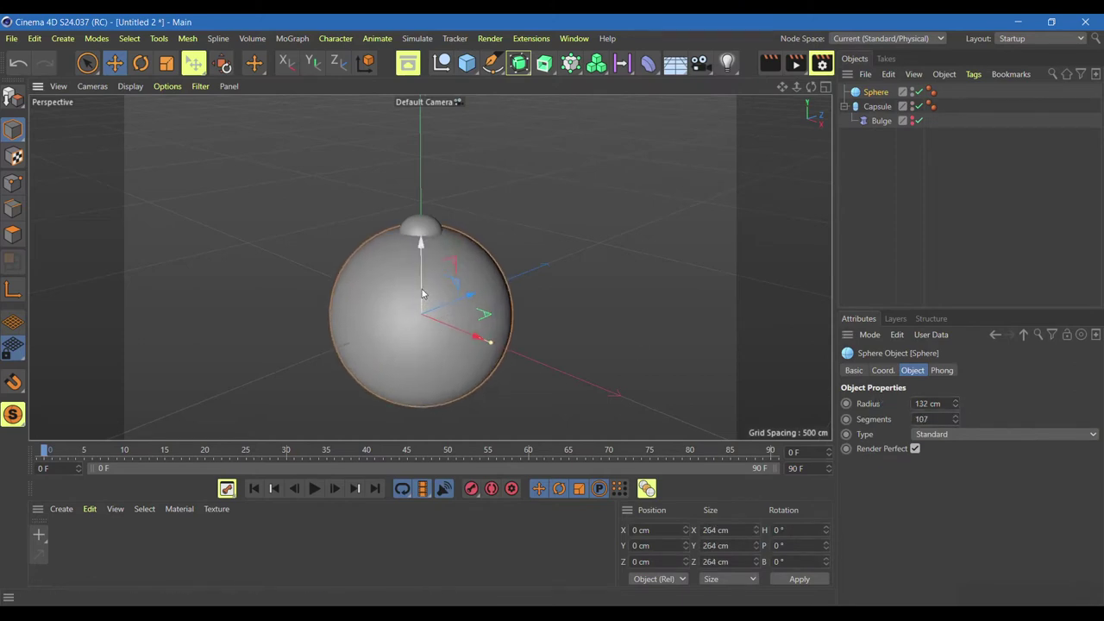
{"action": "left_click_drag", "start_coordinate": [422, 289], "coordinate": [463, 152]}
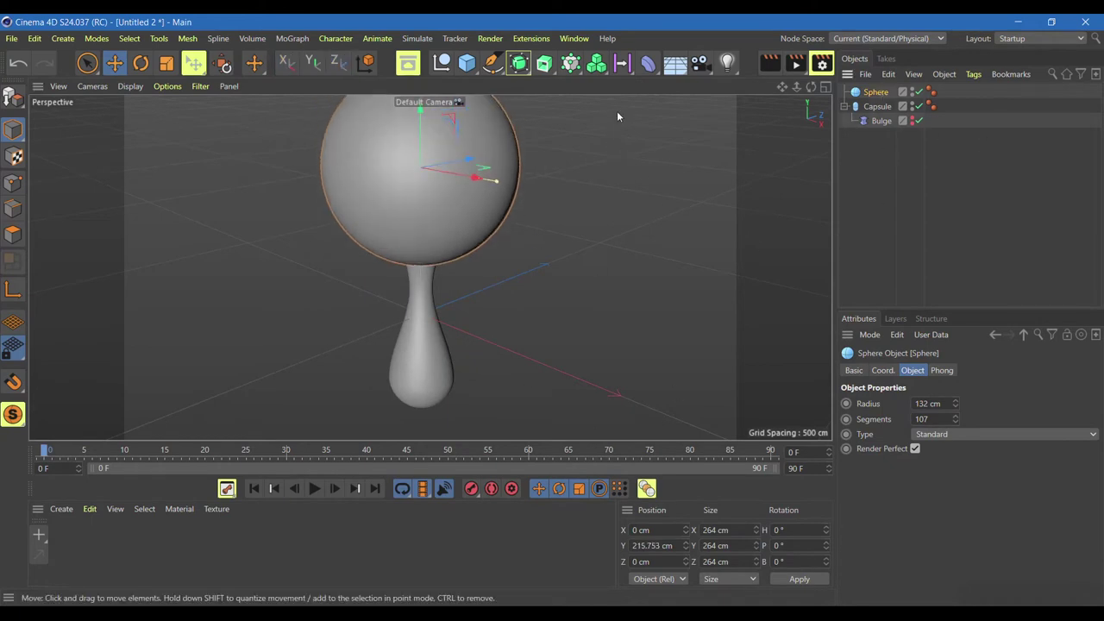
{"action": "left_click", "coordinate": [648, 63]}
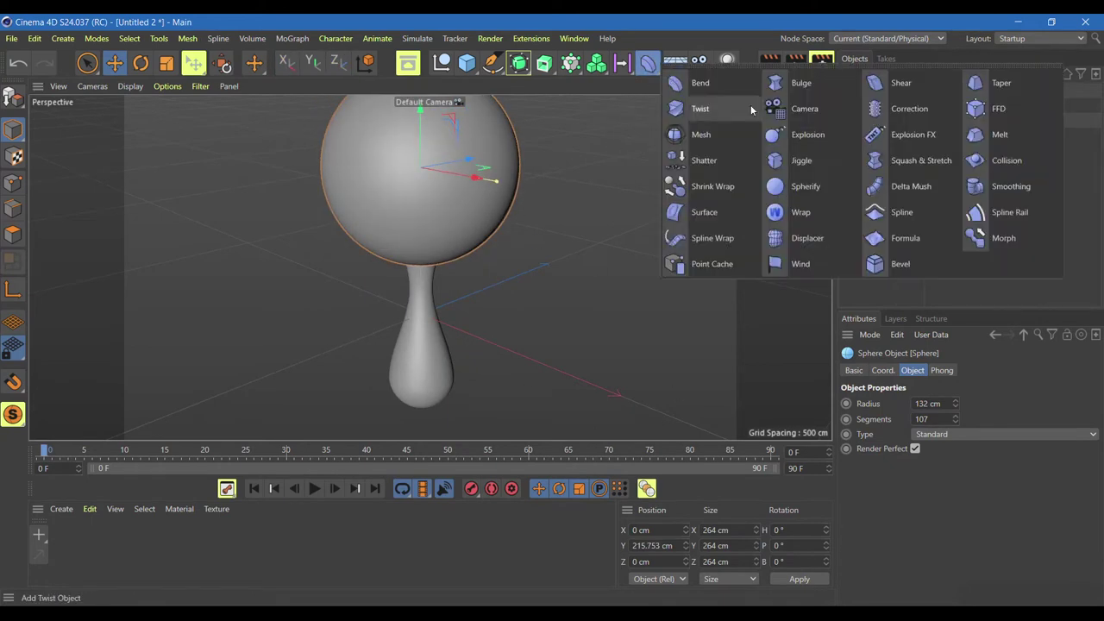
Add a 50% Spherify deformer under the sphere, lowered to Y -161.604 cm to flatten the cap.
{"action": "left_click", "coordinate": [805, 186]}
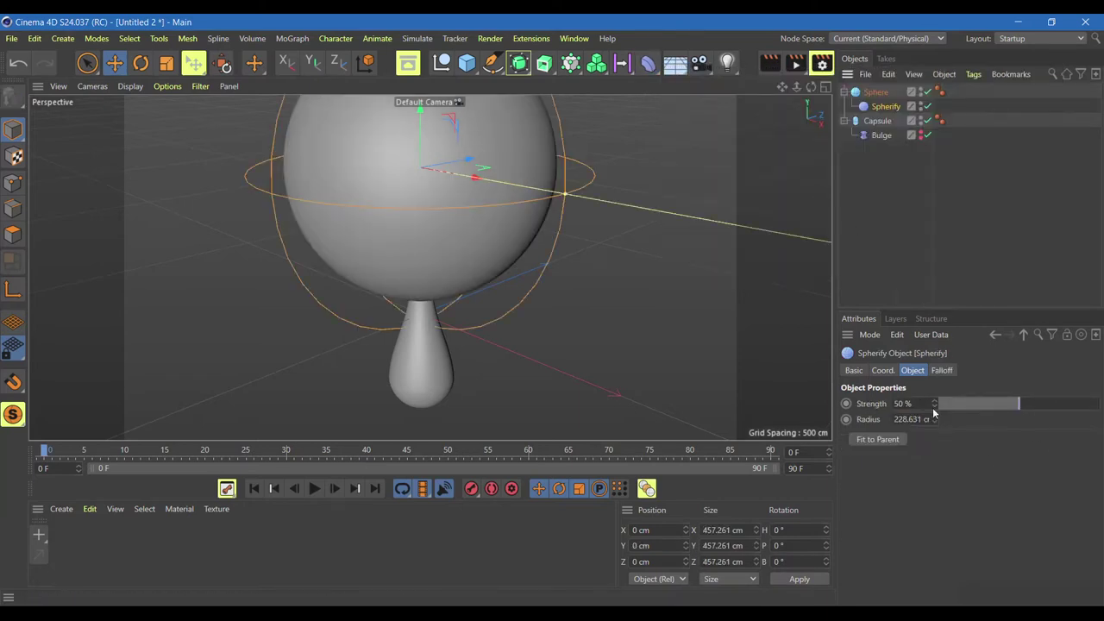
{"action": "scroll", "coordinate": [475, 288], "scroll_direction": "down", "scroll_amount": 3}
{"action": "scroll", "coordinate": [456, 226], "scroll_direction": "down", "scroll_amount": 1}
{"action": "mouse_move", "coordinate": [455, 226]}
{"action": "left_mouse_down"}
{"action": "mouse_move", "coordinate": [444, 209]}
{"action": "mouse_move", "coordinate": [462, 282]}
{"action": "mouse_move", "coordinate": [482, 231]}
{"action": "left_mouse_up"}
{"action": "mouse_move", "coordinate": [811, 87]}
{"action": "left_mouse_down"}
{"action": "mouse_move", "coordinate": [429, 266]}
{"action": "mouse_move", "coordinate": [811, 121]}
{"action": "left_mouse_up"}
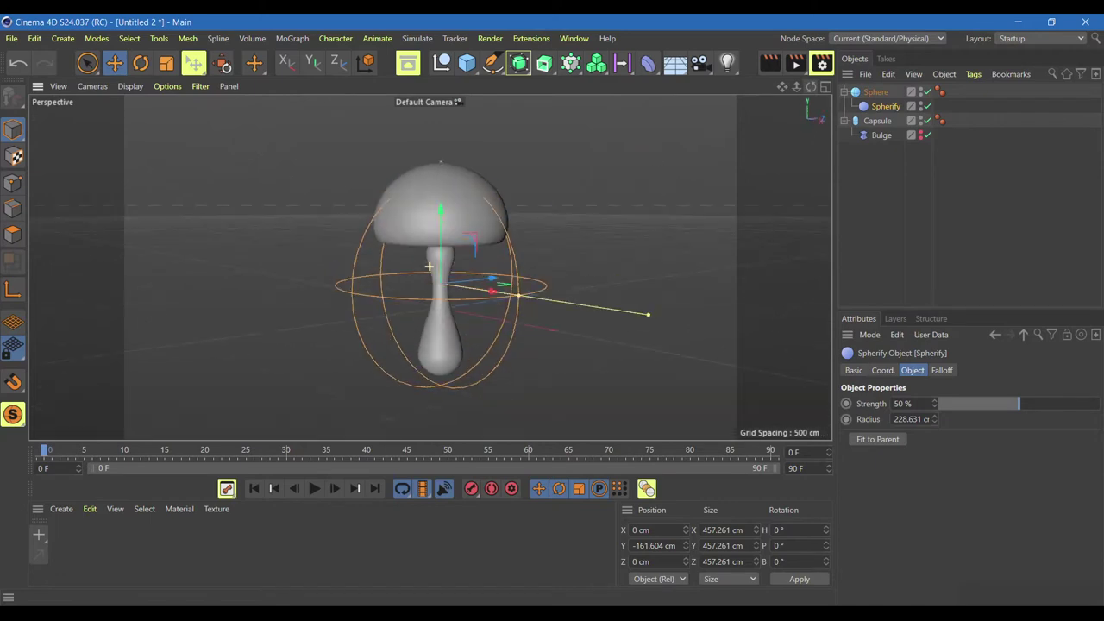
Raise the capsule stem to Y 28.775 cm.
{"action": "left_click", "coordinate": [877, 121]}
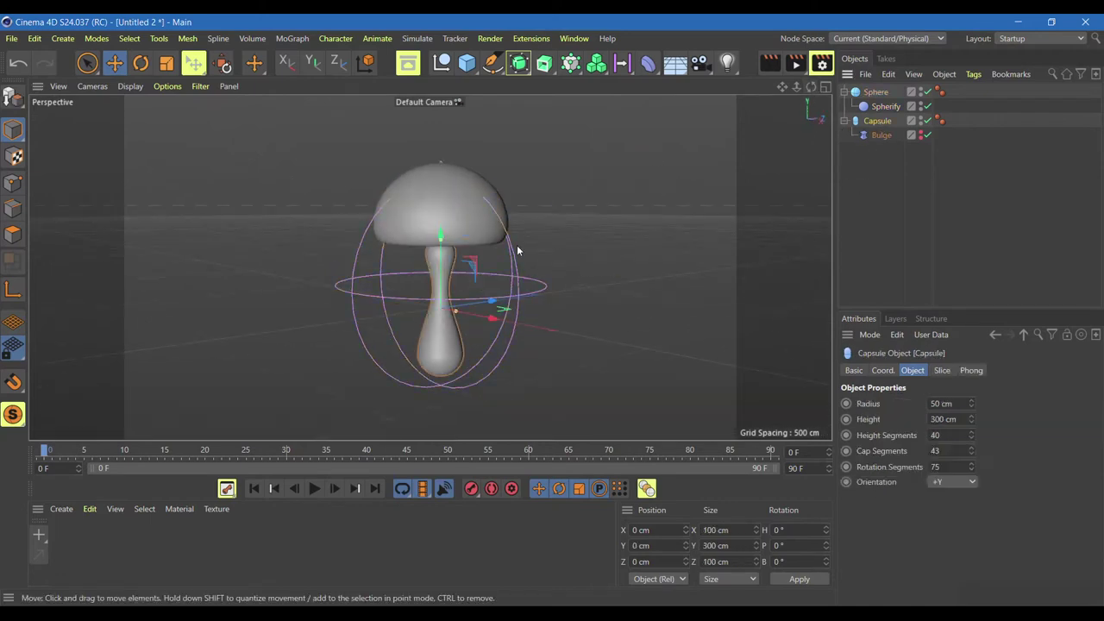
{"action": "left_click_drag", "start_coordinate": [441, 271], "coordinate": [441, 259]}
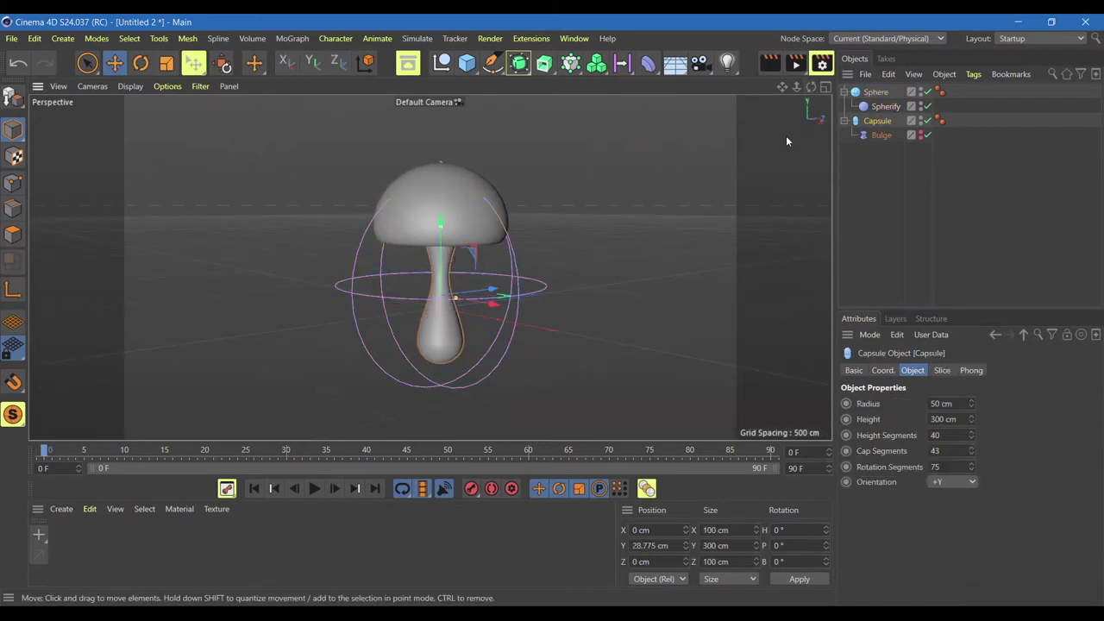
{"action": "left_click", "coordinate": [824, 88]}
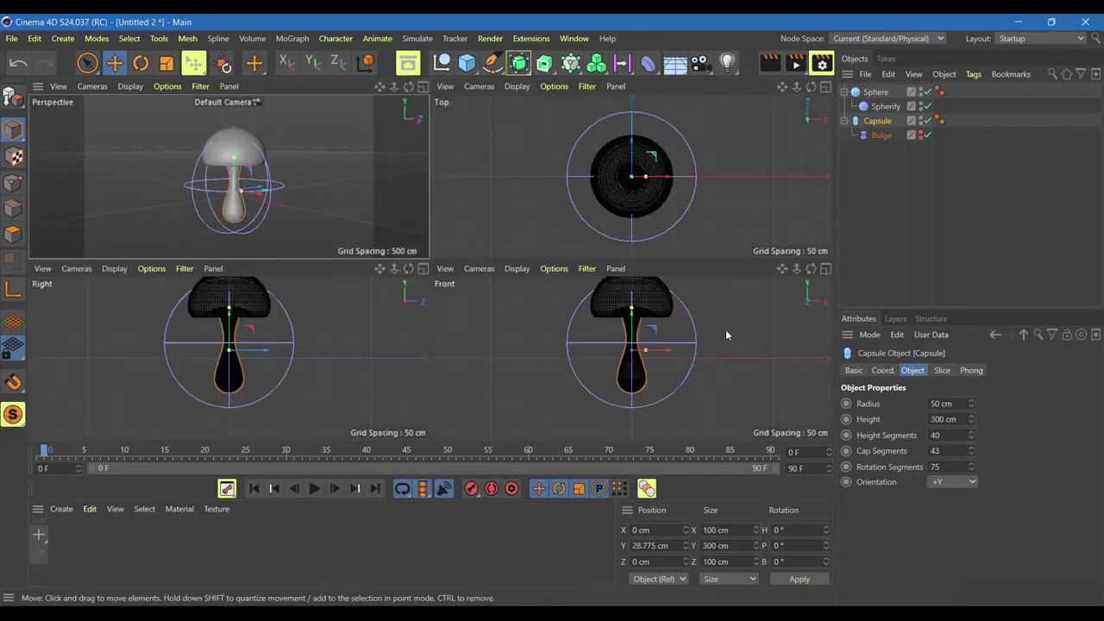
In the maximized Front view, raise the capsule stem to Y 37.895 cm, then return to Perspective.
{"action": "left_click", "coordinate": [825, 268]}
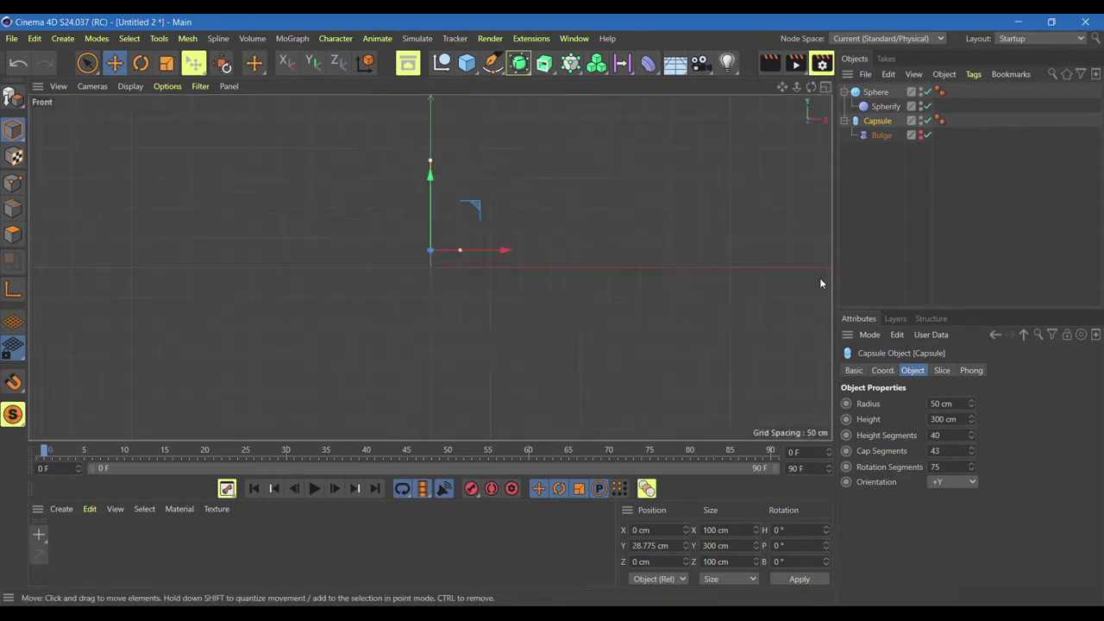
{"action": "left_click_drag", "start_coordinate": [433, 214], "coordinate": [434, 207]}
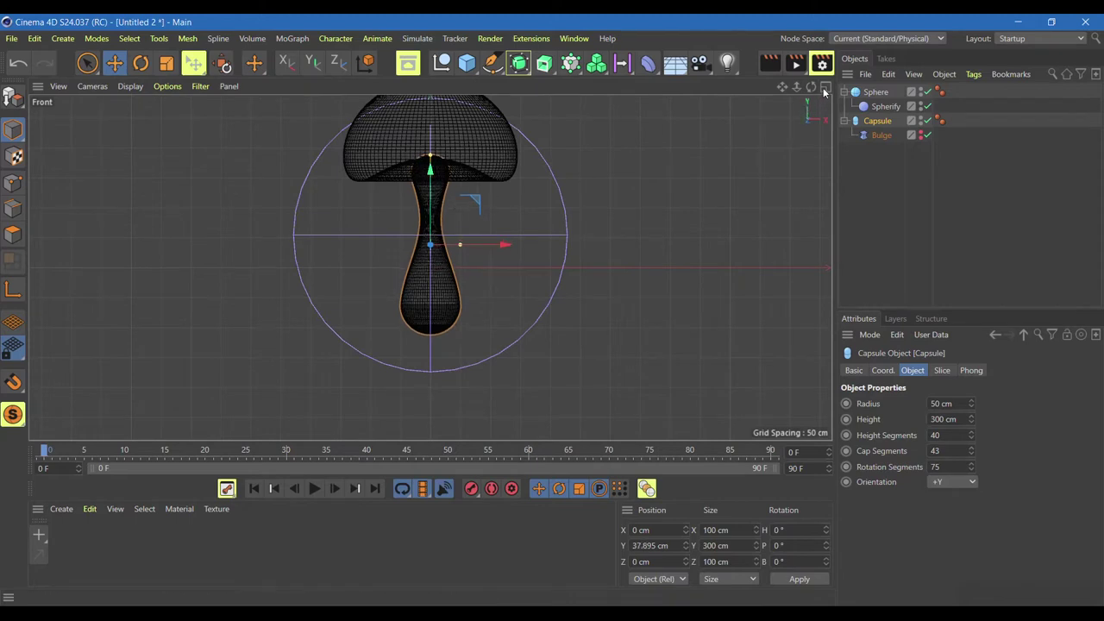
{"action": "middle_click", "coordinate": [701, 318]}
{"action": "middle_click", "coordinate": [426, 97]}
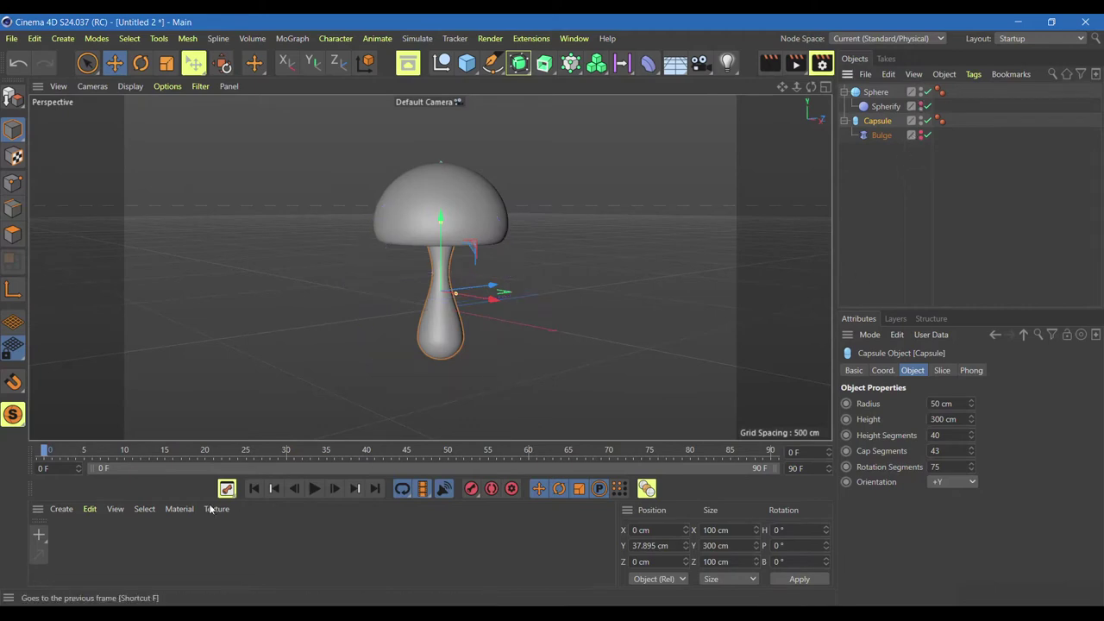
{"action": "left_click", "coordinate": [61, 508]}
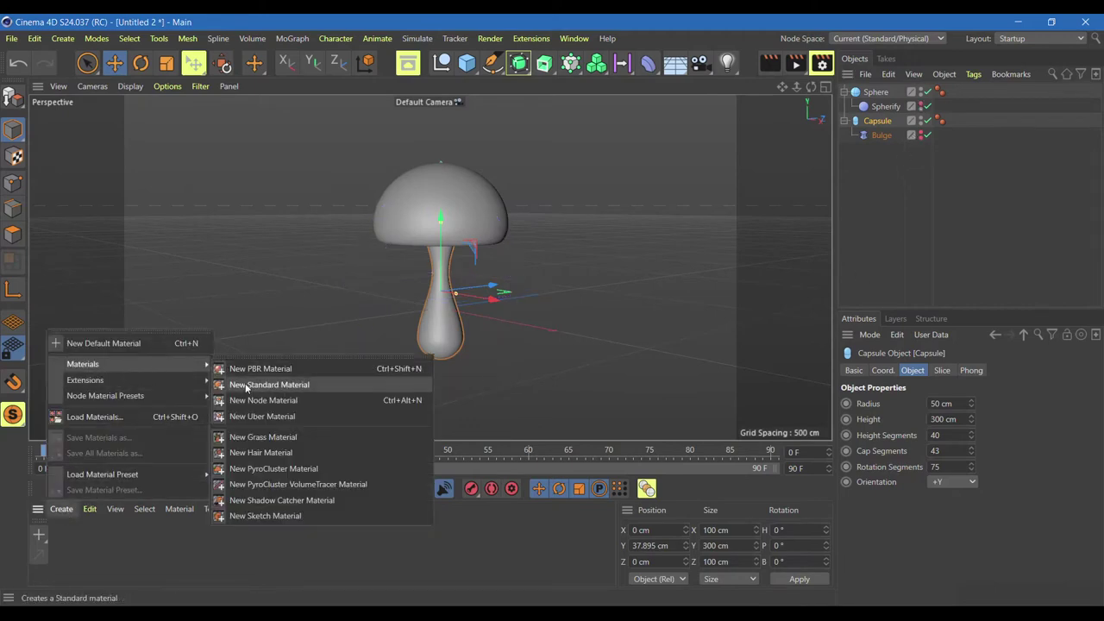
Create a pale-pink material Mat with a Beckmann reflectance layer at 18% brightness.
{"action": "mouse_move", "coordinate": [83, 364]}
{"action": "left_click", "coordinate": [259, 382]}
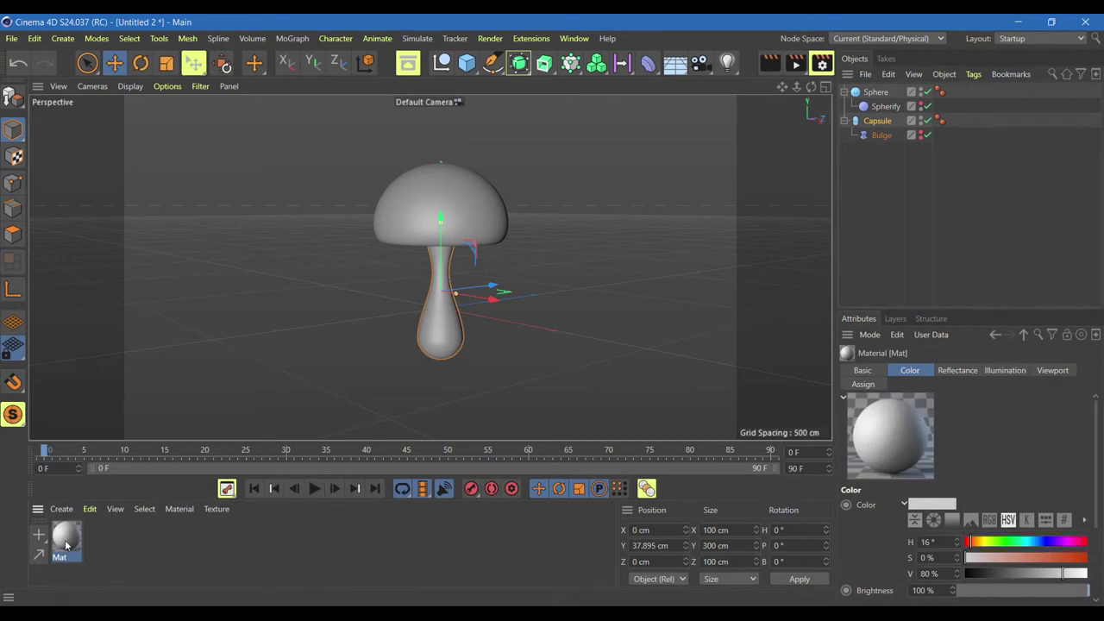
{"action": "double_click", "coordinate": [66, 545]}
{"action": "left_click", "coordinate": [316, 181]}
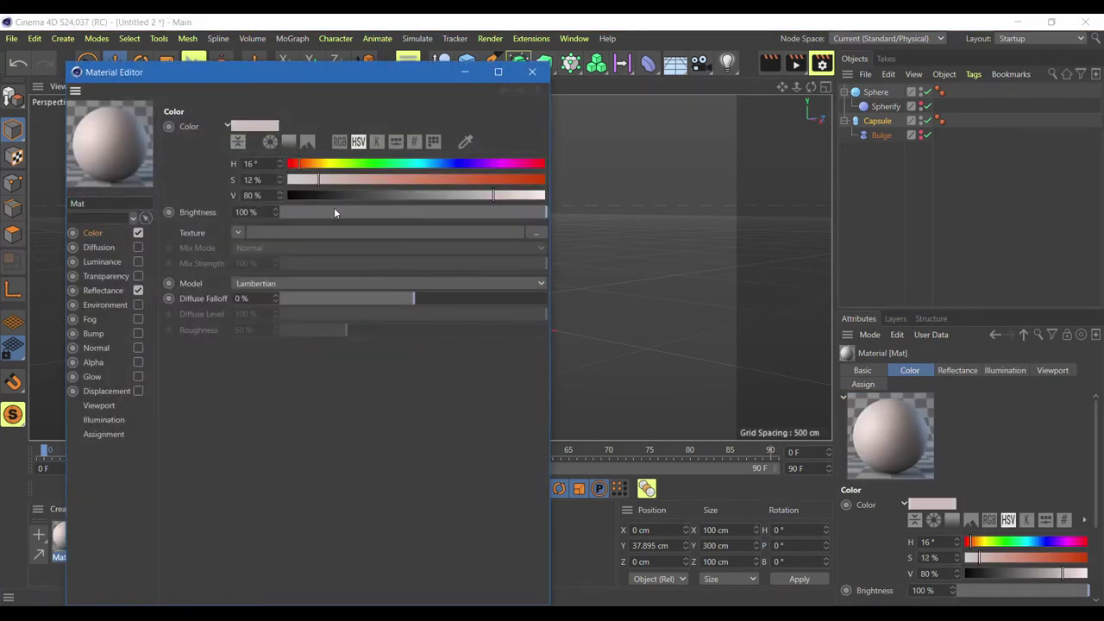
{"action": "left_click", "coordinate": [105, 291]}
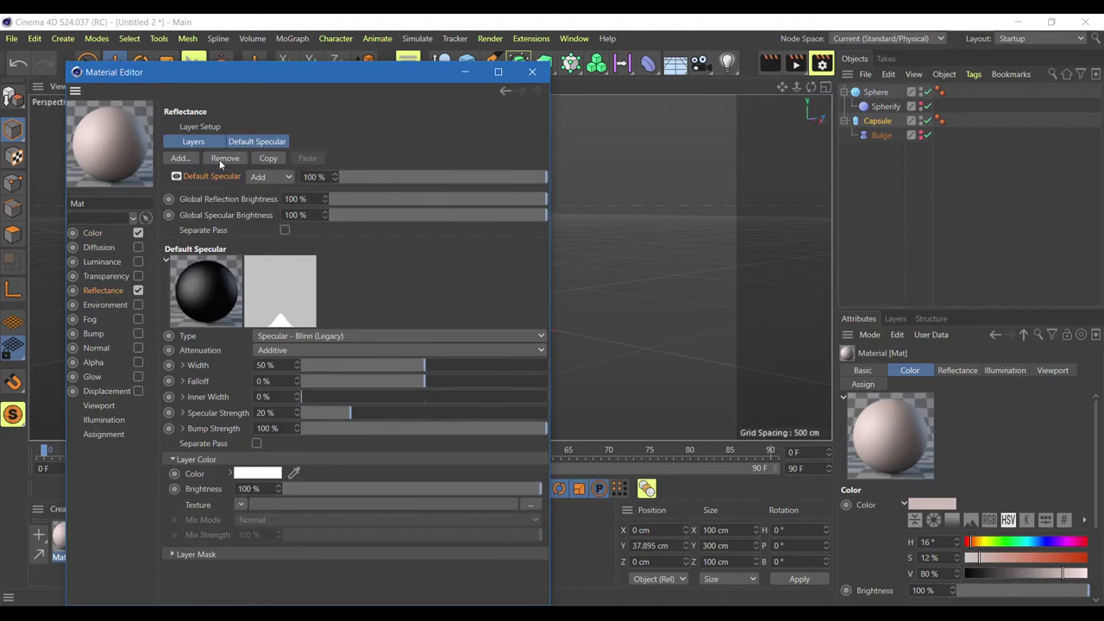
{"action": "left_click", "coordinate": [219, 160]}
{"action": "left_click", "coordinate": [189, 159]}
{"action": "left_click", "coordinate": [222, 162]}
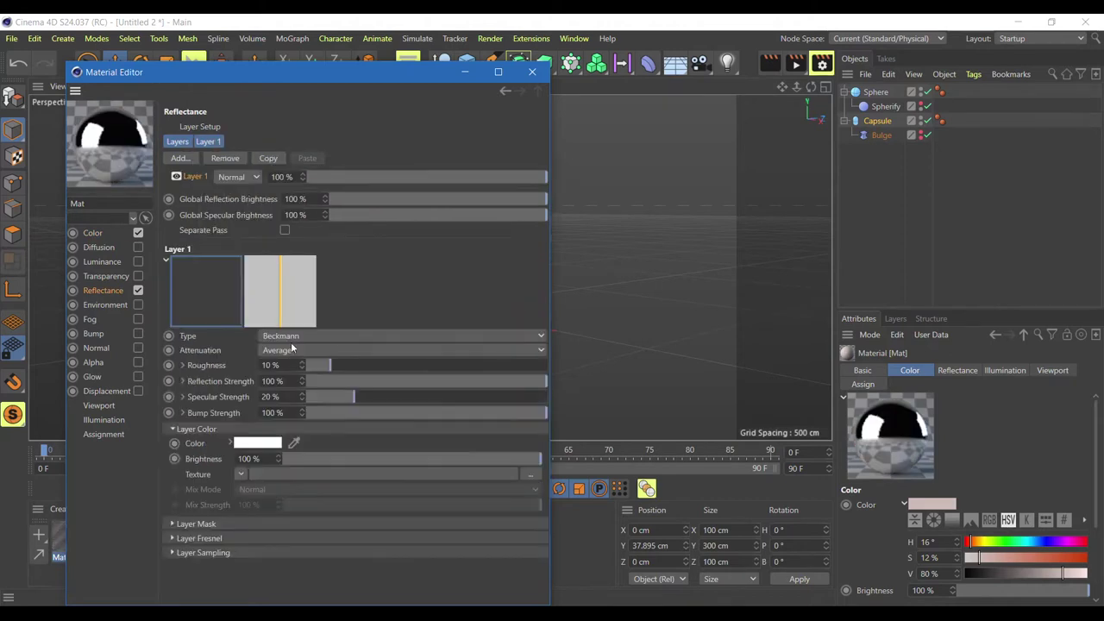
{"action": "left_click", "coordinate": [329, 462]}
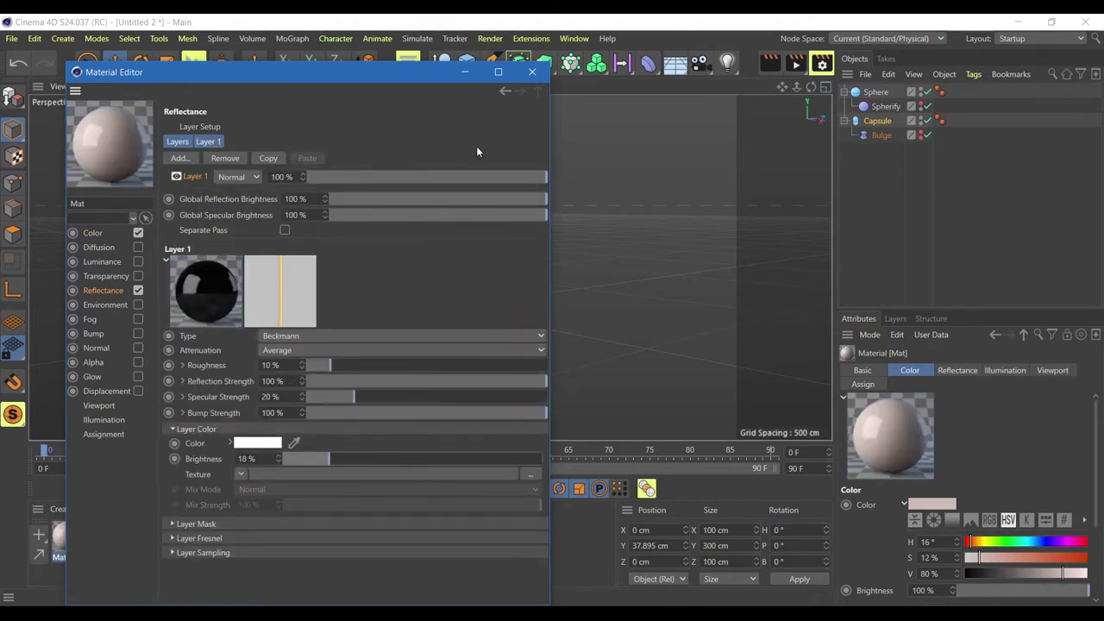
Apply Mat to the capsule stem and render a preview of the mushroom.
{"action": "left_click", "coordinate": [532, 73]}
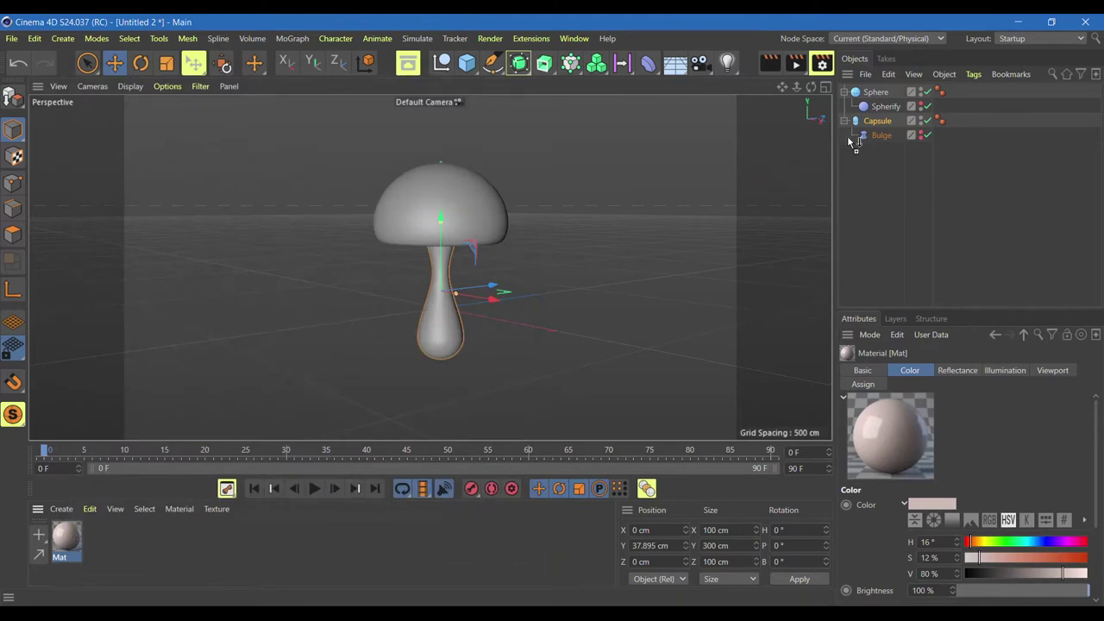
{"action": "left_click_drag", "start_coordinate": [889, 124], "coordinate": [886, 122]}
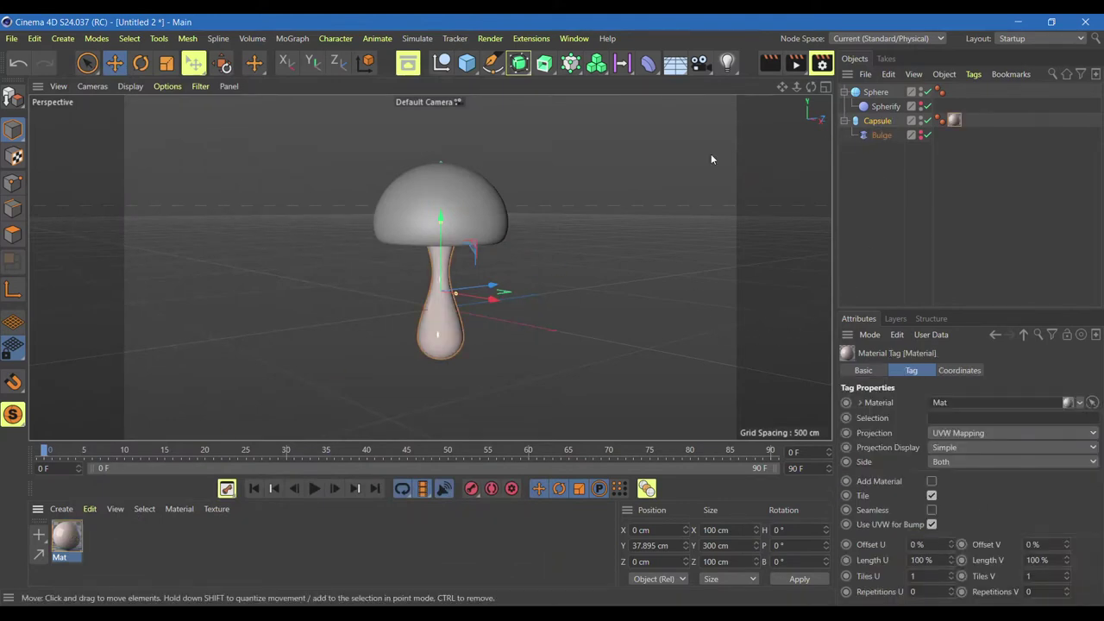
{"action": "left_click", "coordinate": [771, 63]}
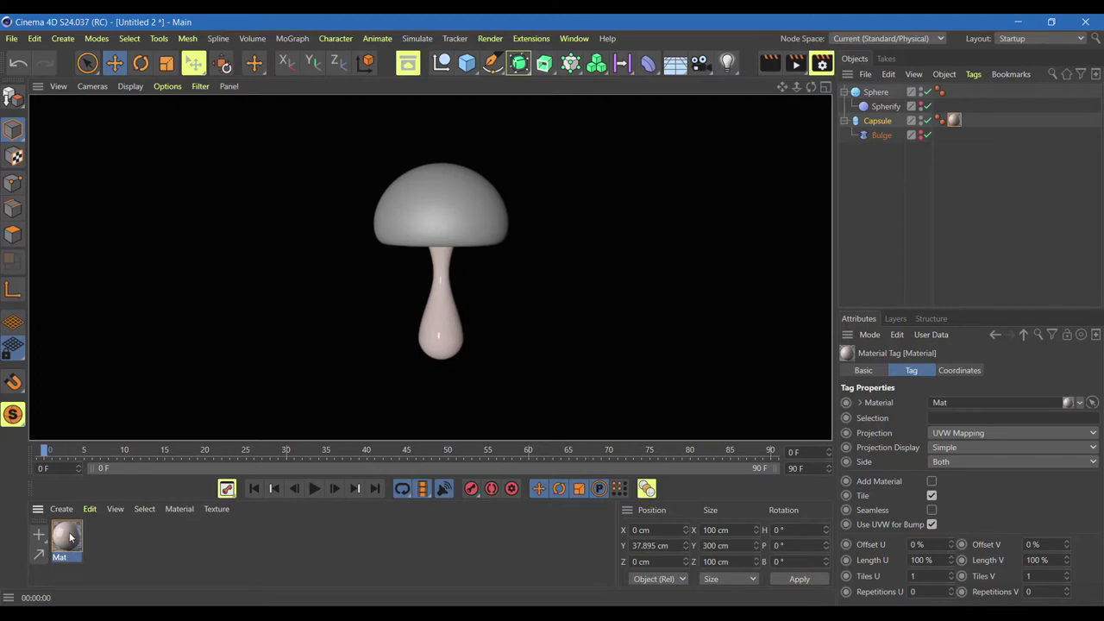
Duplicate Mat into Mat.1 and set its colour to hue 3°, saturation 74%.
{"action": "left_click_drag", "start_coordinate": [72, 539], "coordinate": [96, 538], "text": "ctrl"}
{"action": "double_click", "coordinate": [97, 538]}
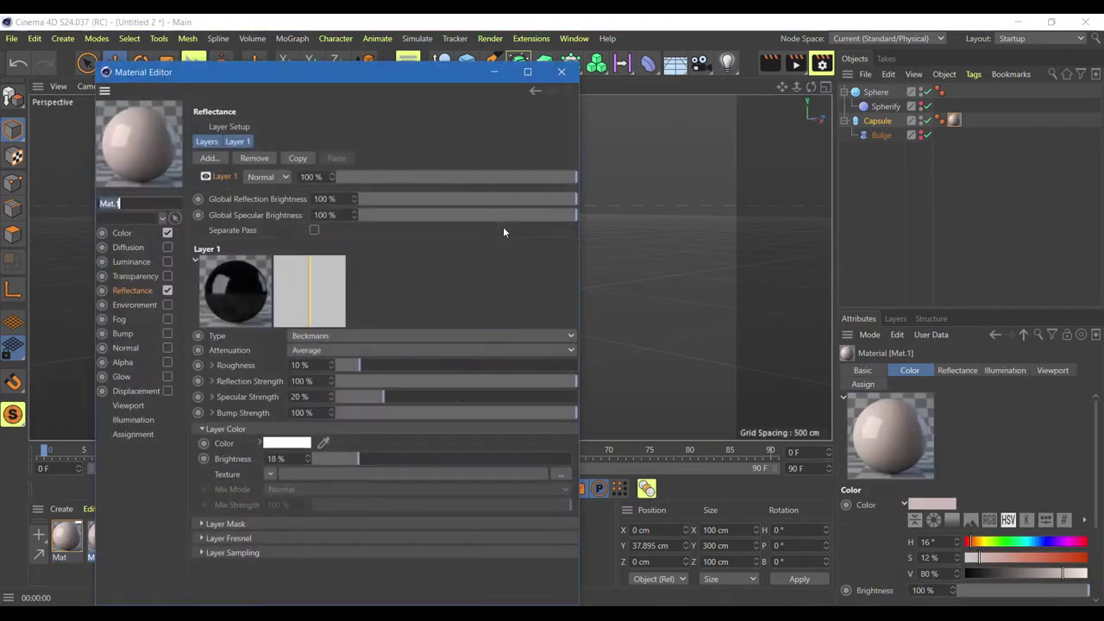
{"action": "left_click", "coordinate": [119, 233]}
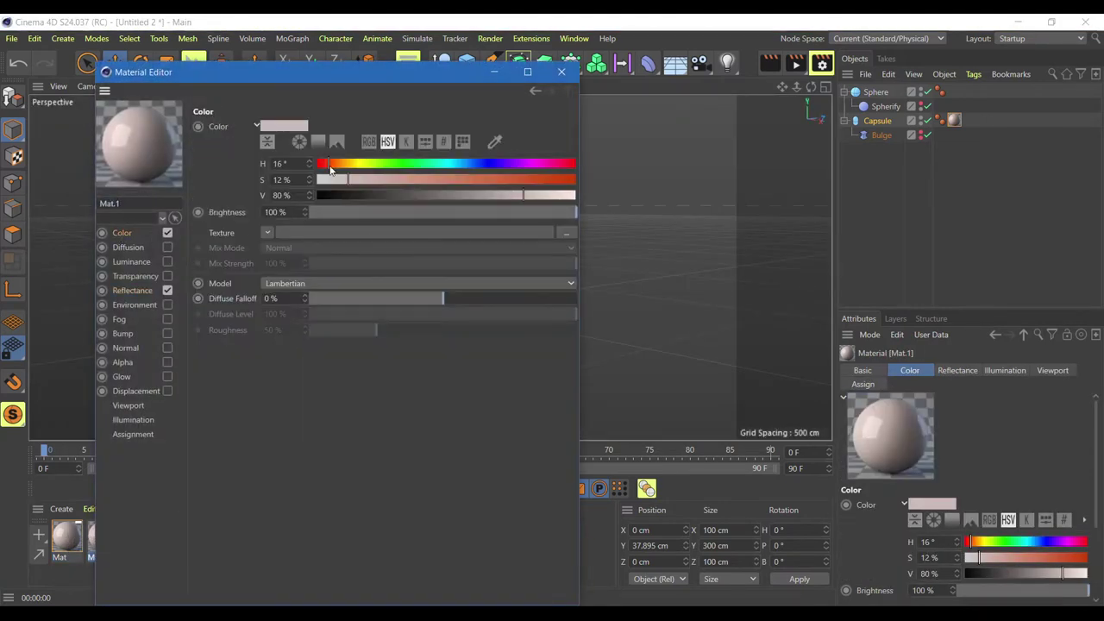
{"action": "left_click_drag", "start_coordinate": [329, 163], "coordinate": [319, 164]}
{"action": "left_click", "coordinate": [544, 180]}
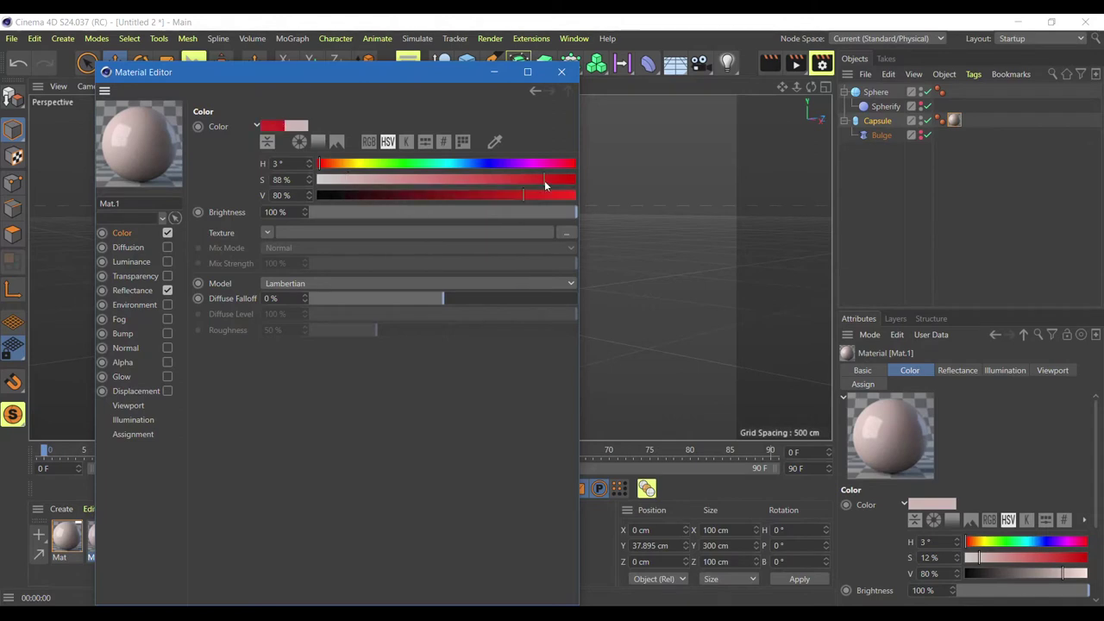
{"action": "left_click_drag", "start_coordinate": [544, 180], "coordinate": [508, 179]}
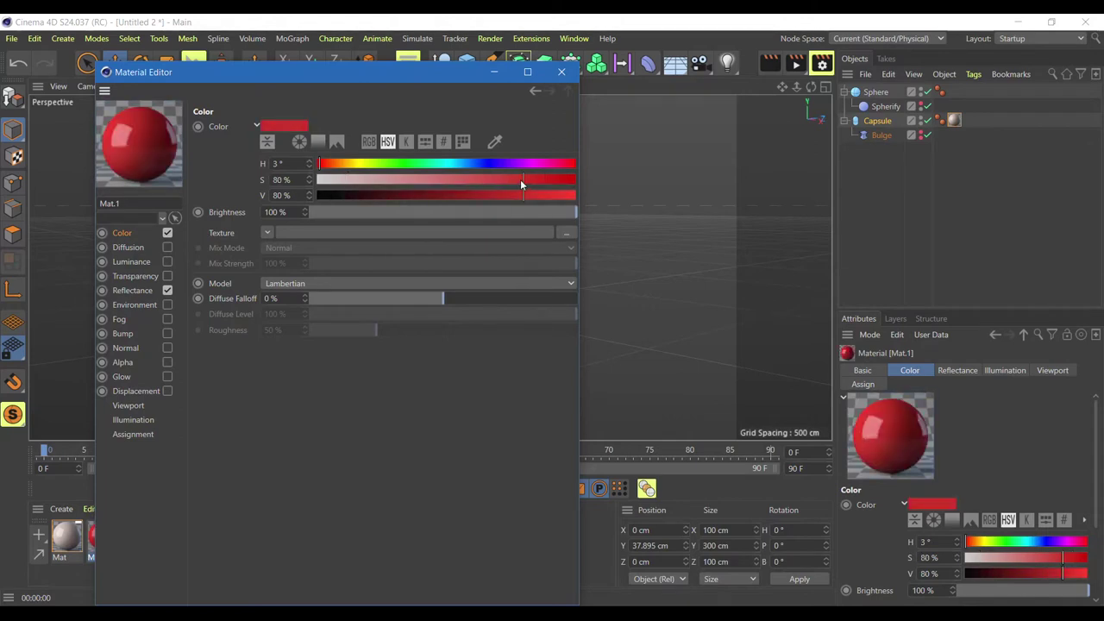
{"action": "left_click", "coordinate": [561, 72]}
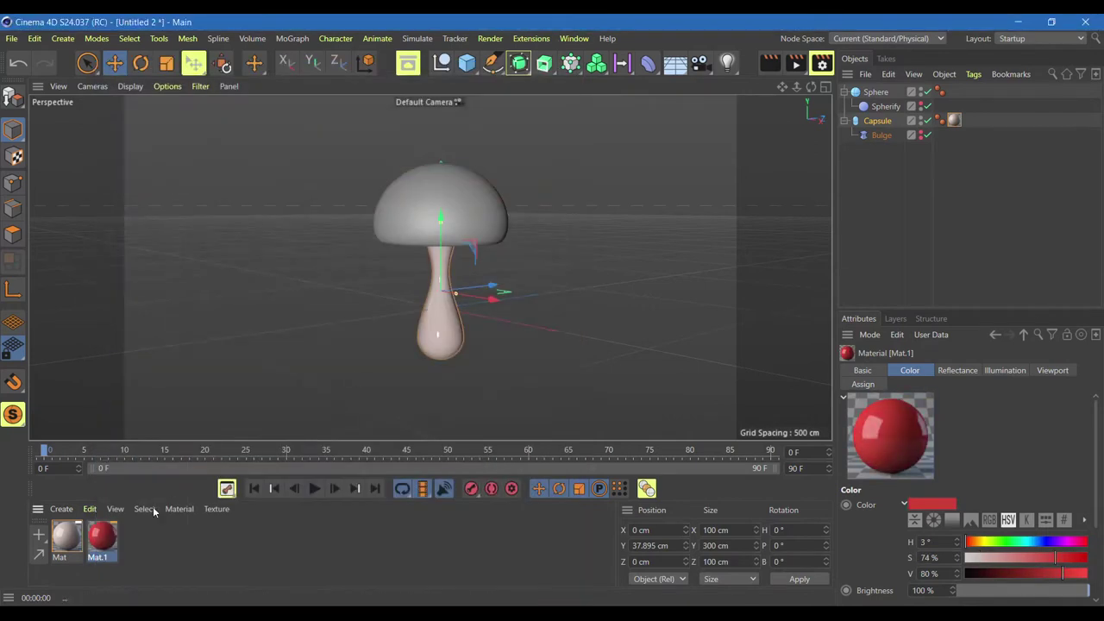
Apply the red Mat.1 to the sphere cap and render a preview.
{"action": "left_click_drag", "start_coordinate": [665, 180], "coordinate": [882, 93]}
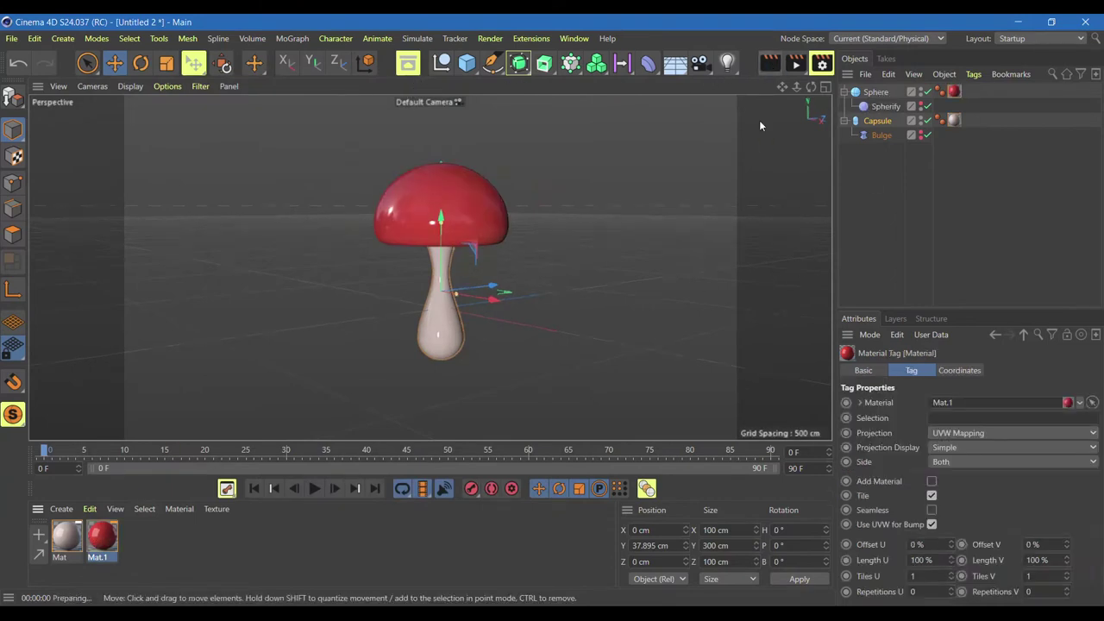
{"action": "left_click", "coordinate": [770, 63]}
{"action": "left_click_drag", "start_coordinate": [810, 87], "coordinate": [819, 172]}
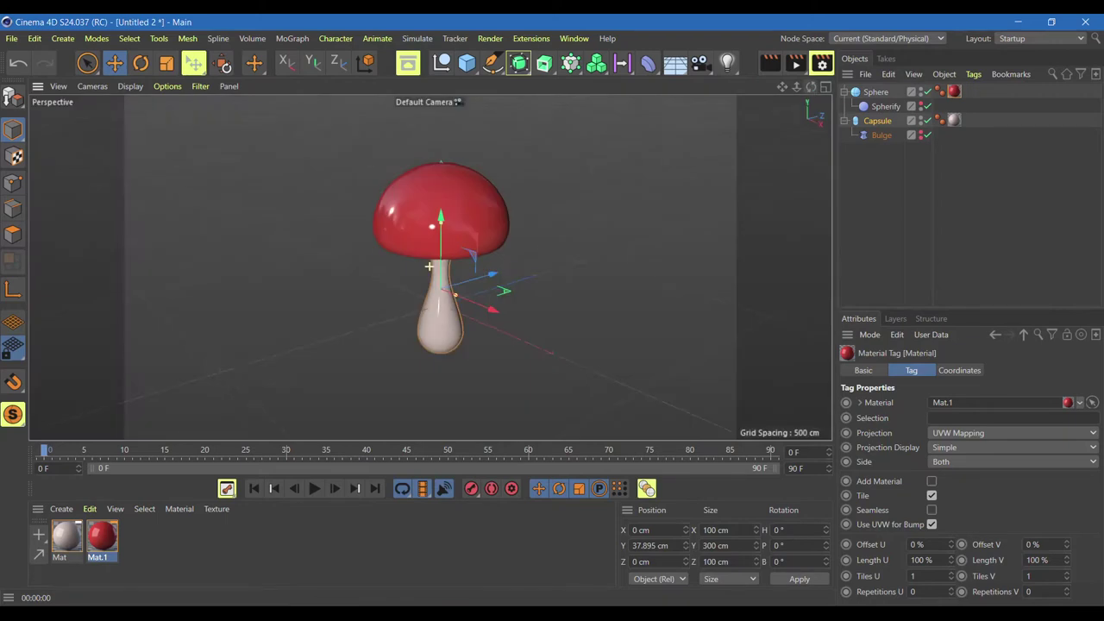
Add a cylinder oriented along the +Z axis.
{"action": "left_click_drag", "start_coordinate": [428, 266], "coordinate": [429, 267], "text": "alt"}
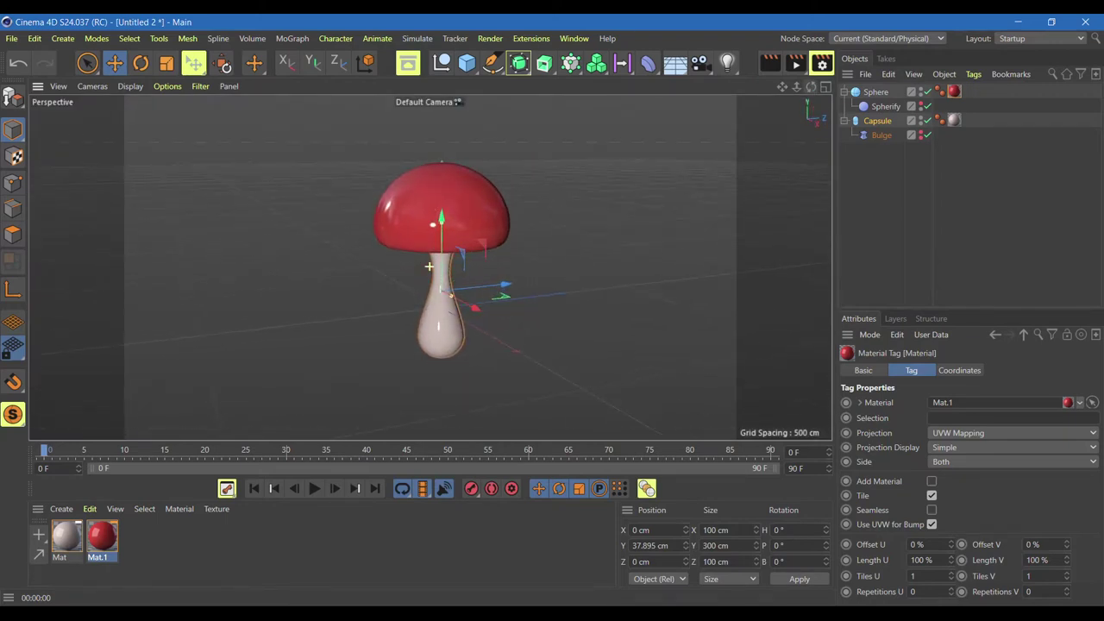
{"action": "left_click", "coordinate": [467, 62]}
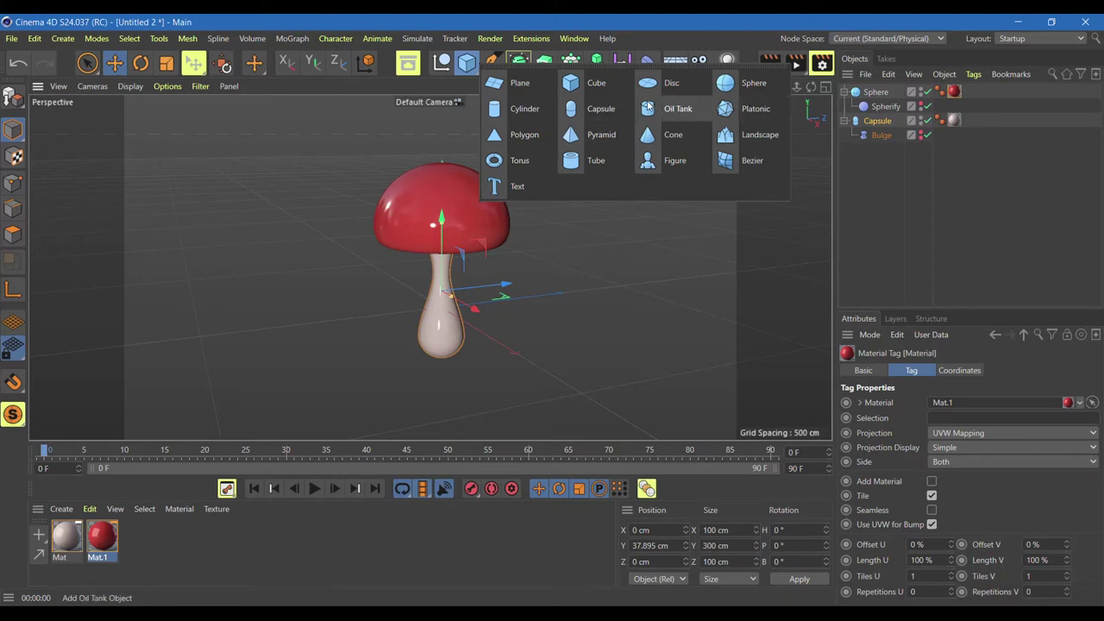
{"action": "left_click", "coordinate": [522, 109]}
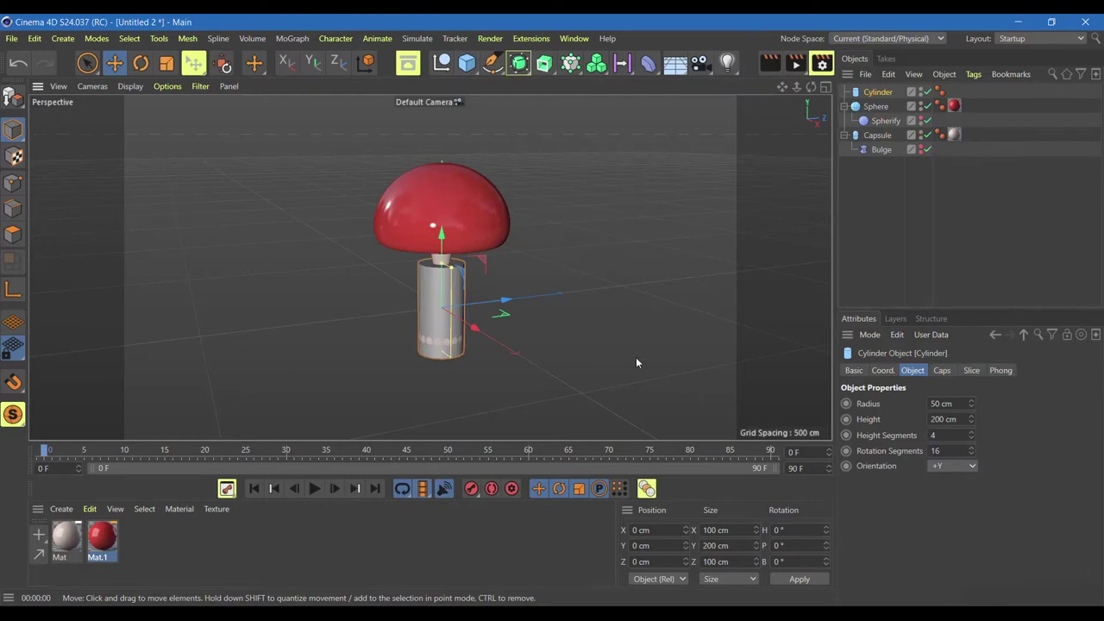
{"action": "left_click", "coordinate": [945, 467]}
{"action": "left_click", "coordinate": [939, 480]}
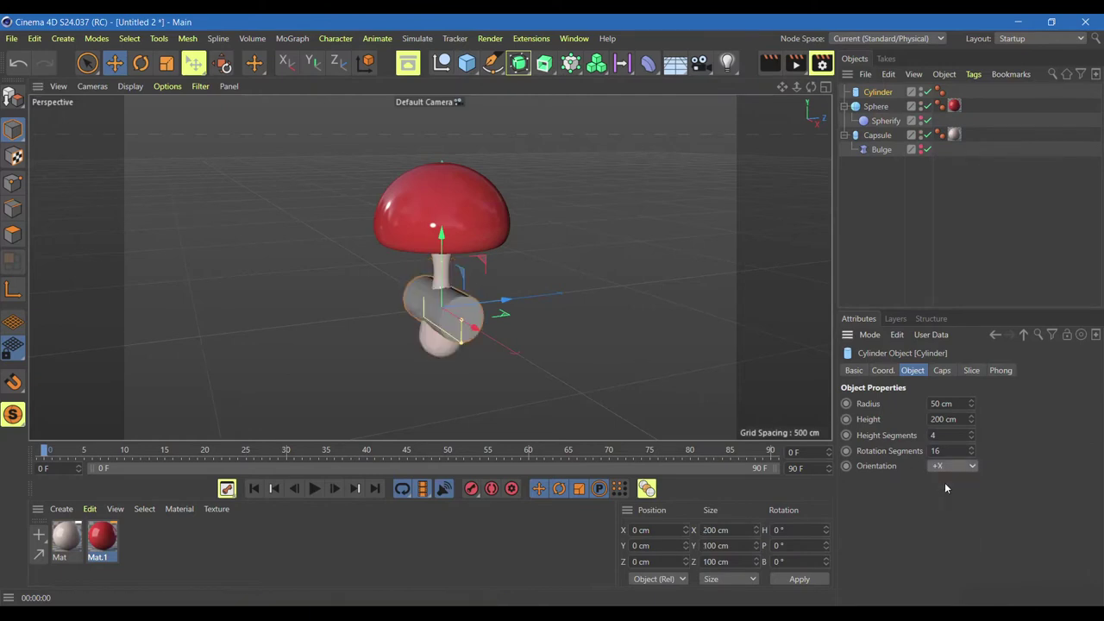
{"action": "left_click", "coordinate": [929, 470]}
{"action": "left_click", "coordinate": [950, 545]}
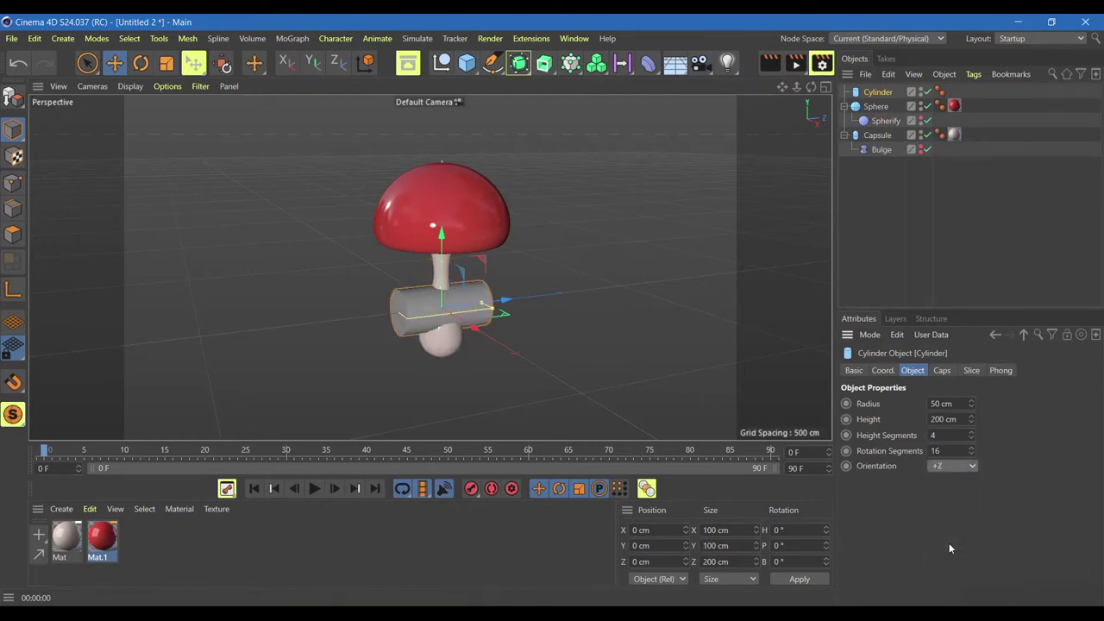
{"action": "left_click_drag", "start_coordinate": [810, 87], "coordinate": [429, 266]}
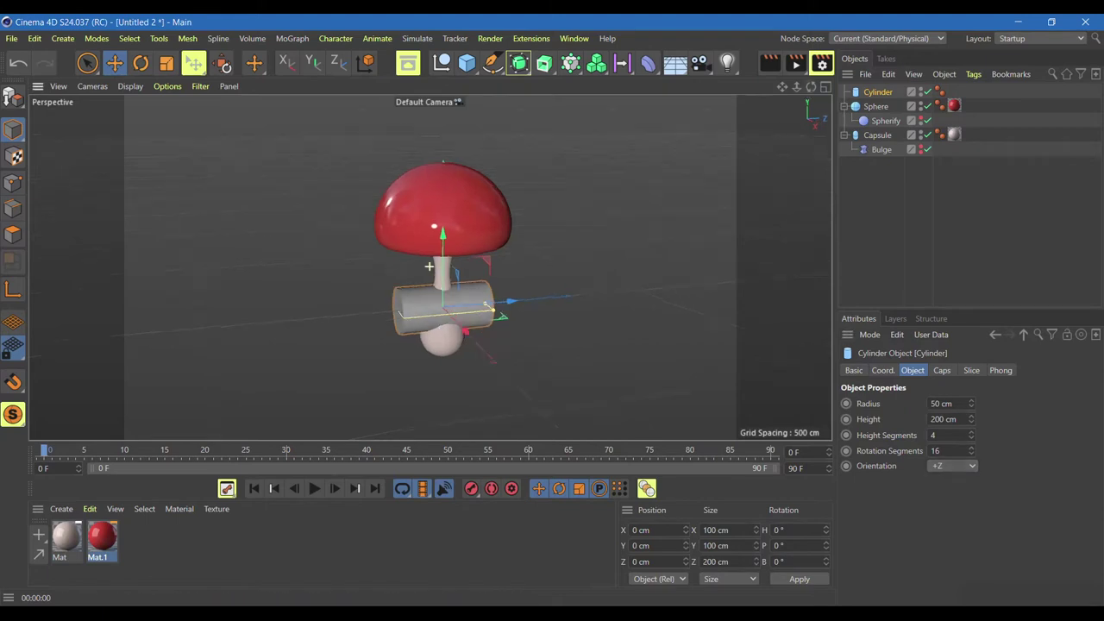
Give the rod 4 cm radius and 100 cm height, move it to Z 110.996 cm, and add a Cloner.
{"action": "left_click_drag", "start_coordinate": [971, 404], "coordinate": [971, 448]}
{"action": "left_click_drag", "start_coordinate": [971, 404], "coordinate": [971, 422]}
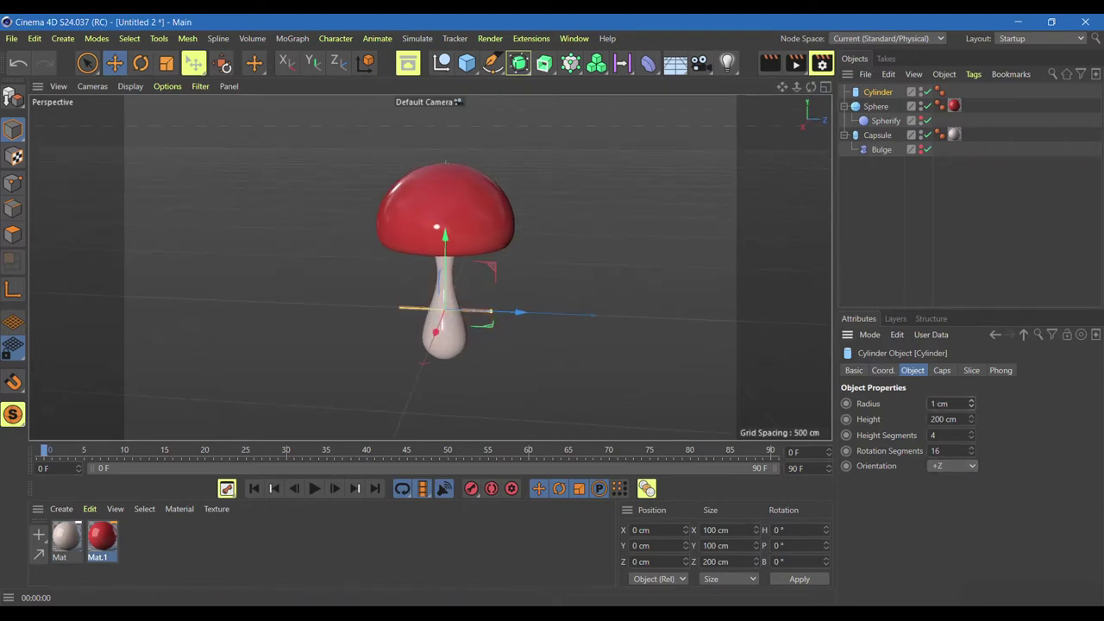
{"action": "type", "text": "4"}
{"action": "left_click", "coordinate": [956, 420]}
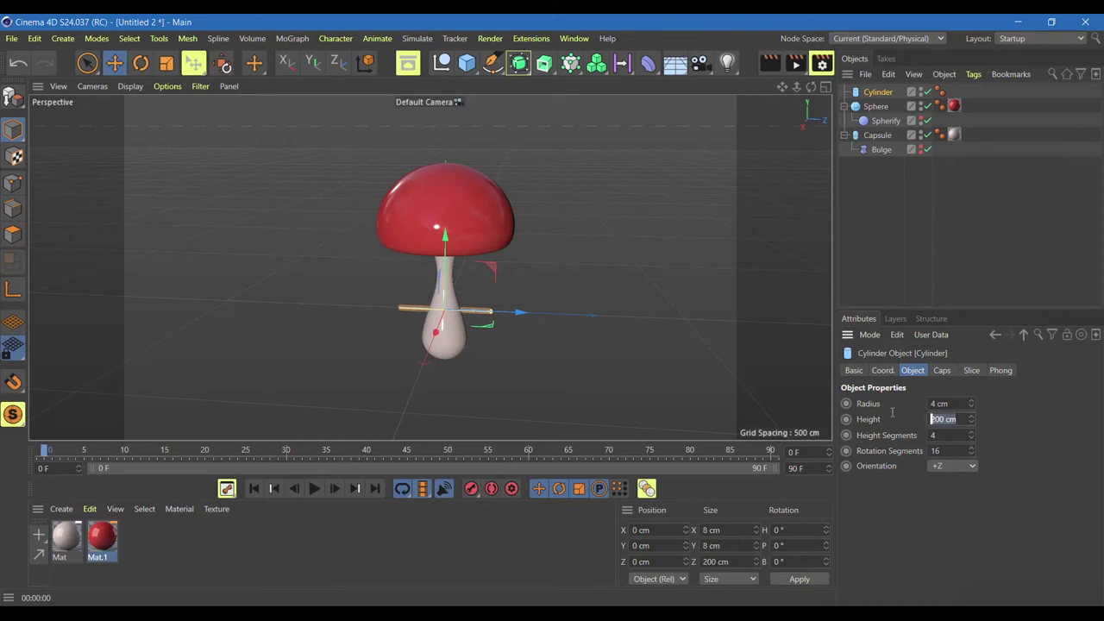
{"action": "type", "text": "100"}
{"action": "key", "text": "Return"}
{"action": "left_click_drag", "start_coordinate": [521, 313], "coordinate": [573, 315]}
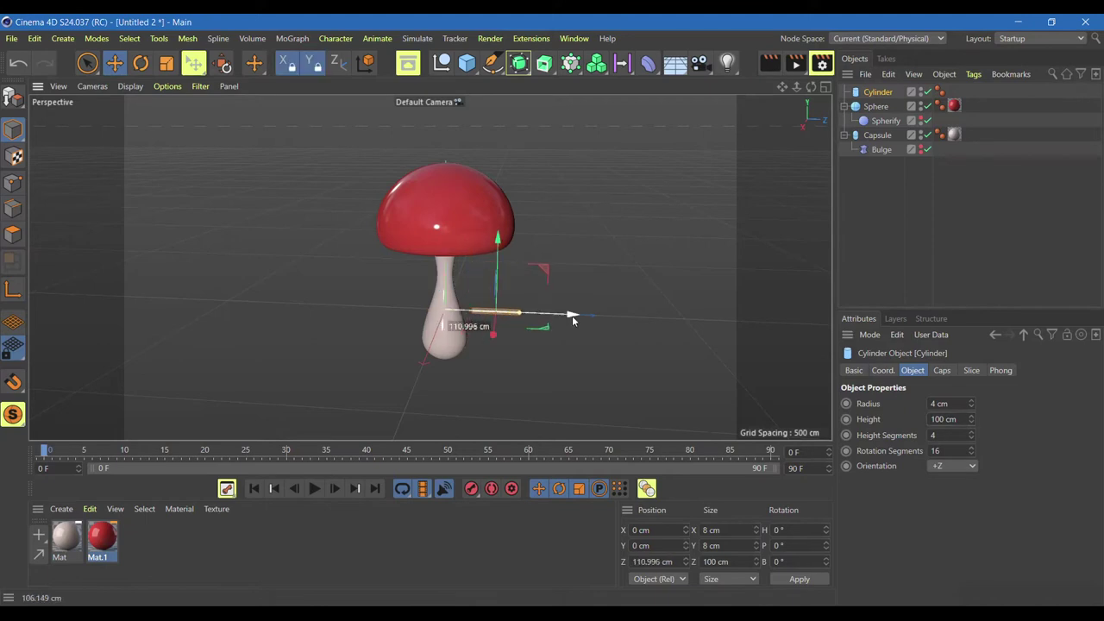
{"action": "mouse_move", "coordinate": [570, 62]}
{"action": "left_mouse_down"}
{"action": "mouse_move", "coordinate": [624, 84]}
{"action": "mouse_move", "coordinate": [527, 83]}
{"action": "left_mouse_up"}
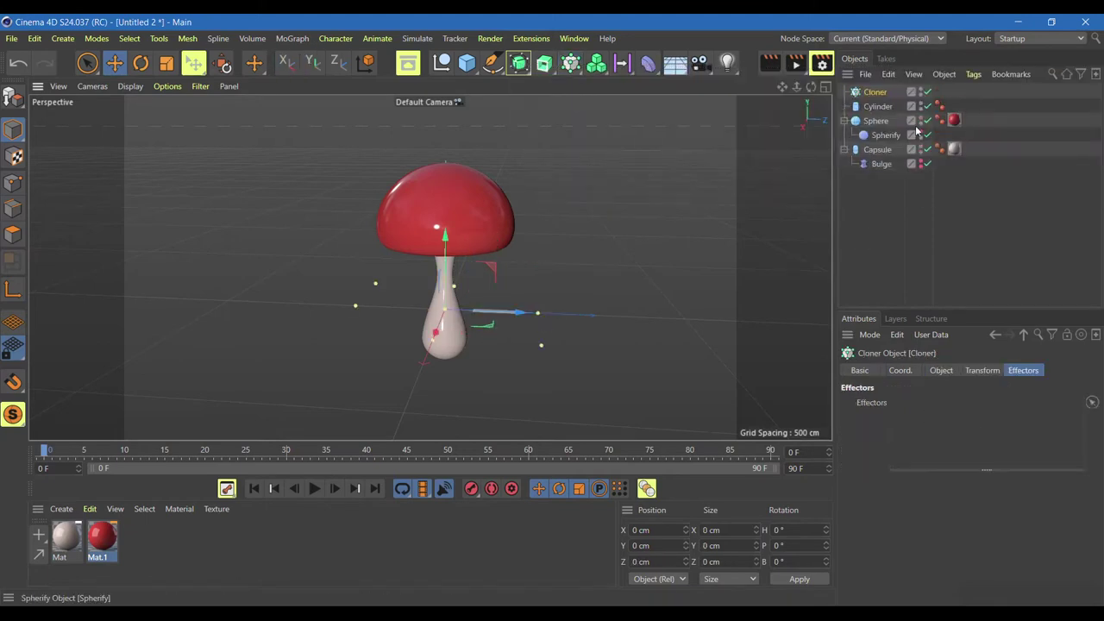
Put the cylinder inside the Cloner and apply a new material Mat.2 to the Cloner.
{"action": "left_click_drag", "start_coordinate": [875, 109], "coordinate": [873, 93]}
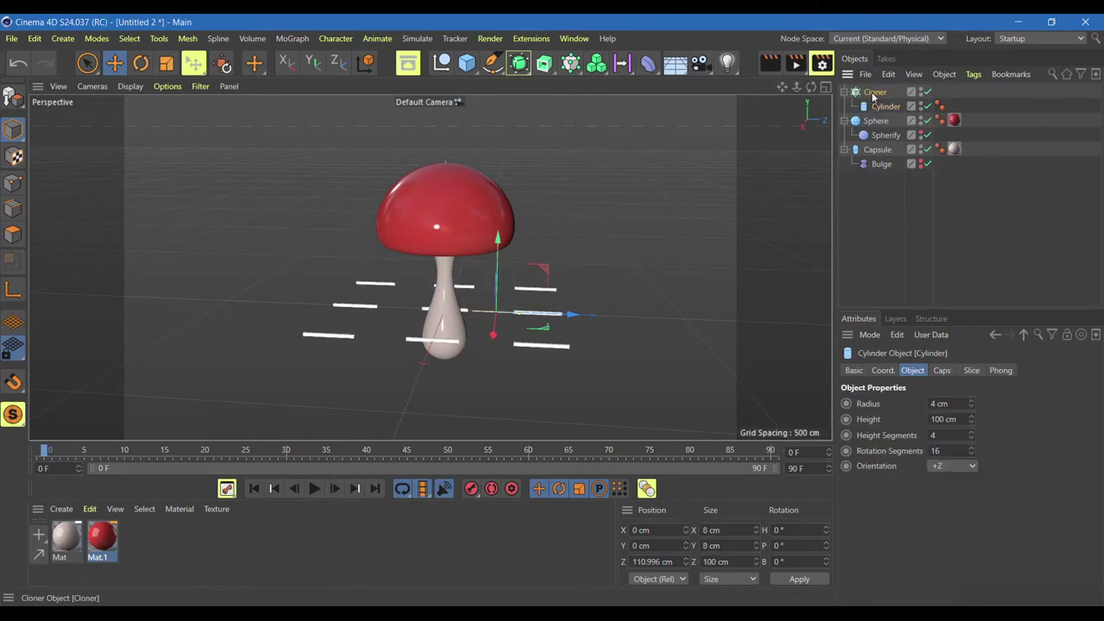
{"action": "left_click", "coordinate": [871, 97]}
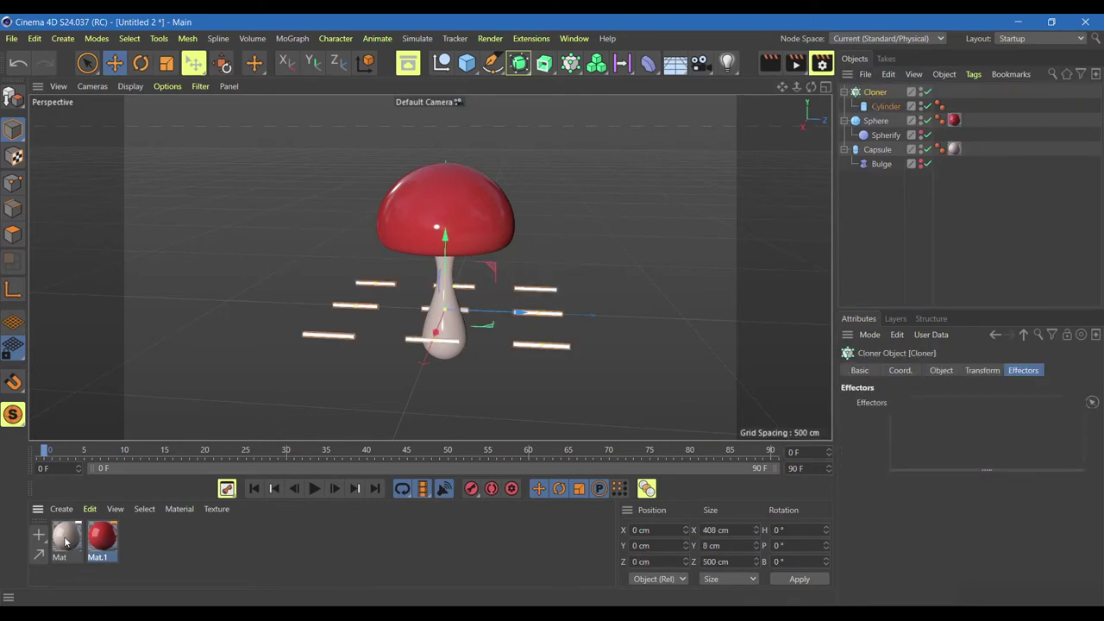
{"action": "double_click", "coordinate": [157, 543]}
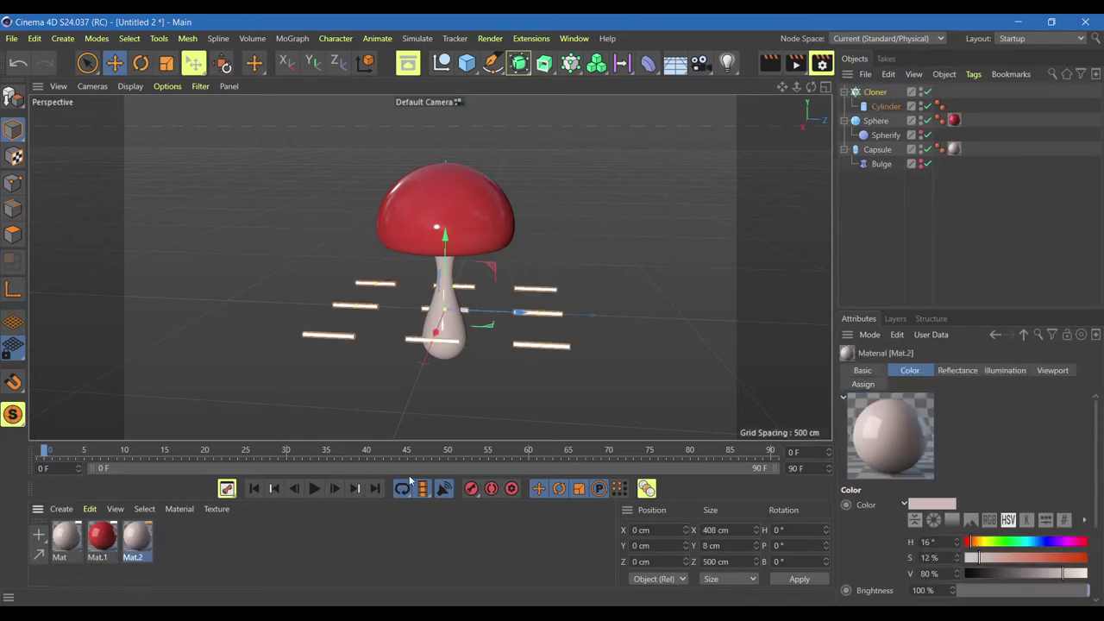
{"action": "left_click_drag", "start_coordinate": [869, 121], "coordinate": [878, 95]}
Set the Cloner mode to Radial, ringing five rods around the stem.
{"action": "left_click", "coordinate": [876, 93]}
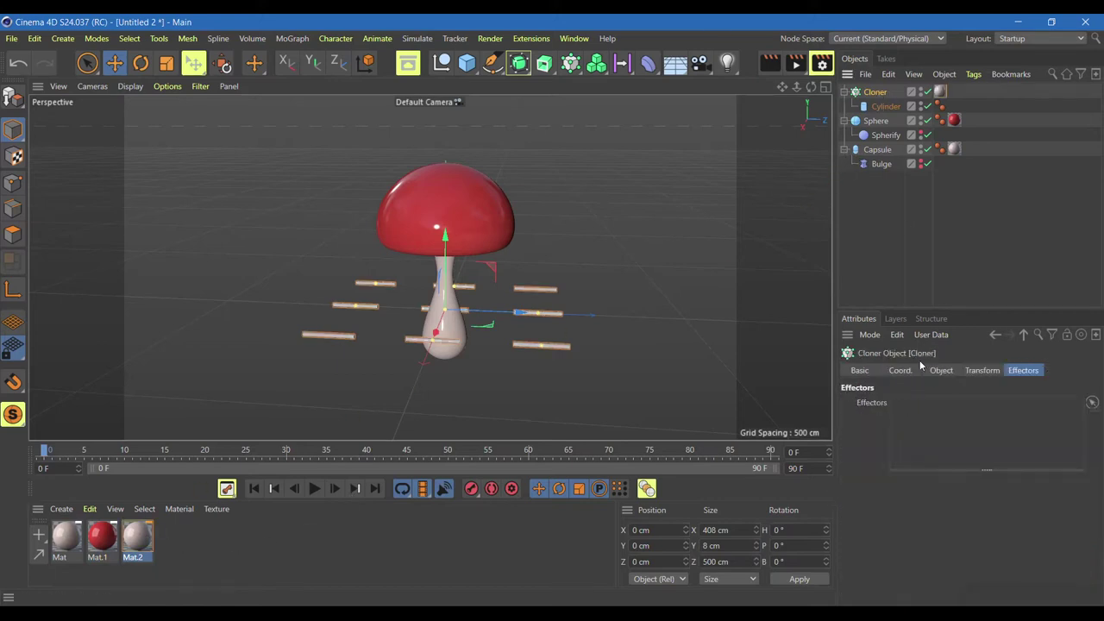
{"action": "left_click", "coordinate": [941, 371]}
{"action": "left_click", "coordinate": [952, 403]}
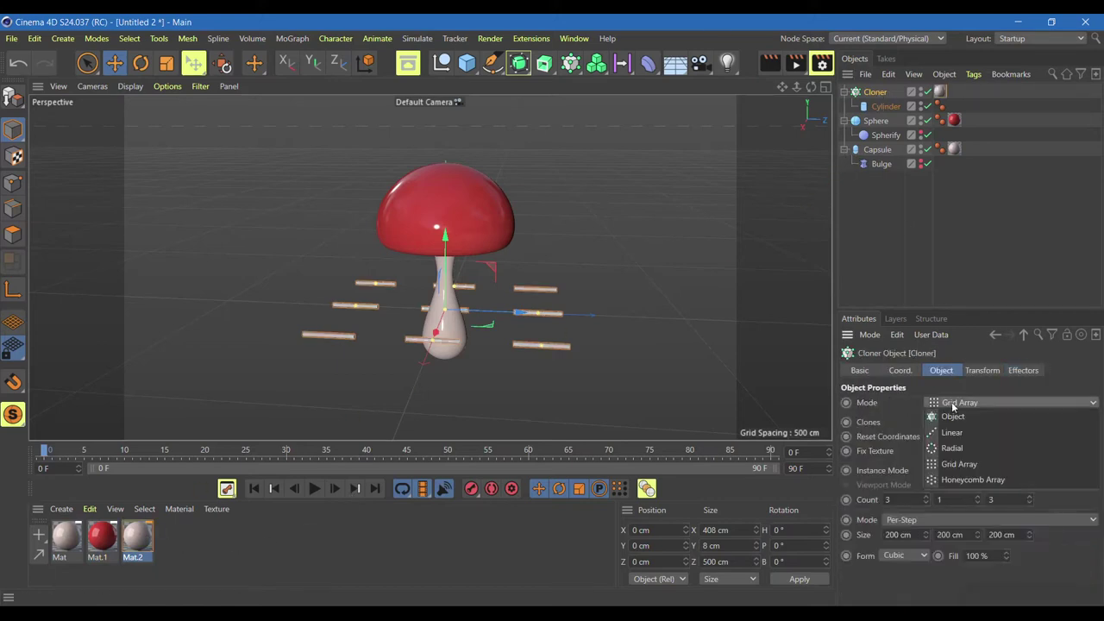
{"action": "left_click", "coordinate": [946, 450]}
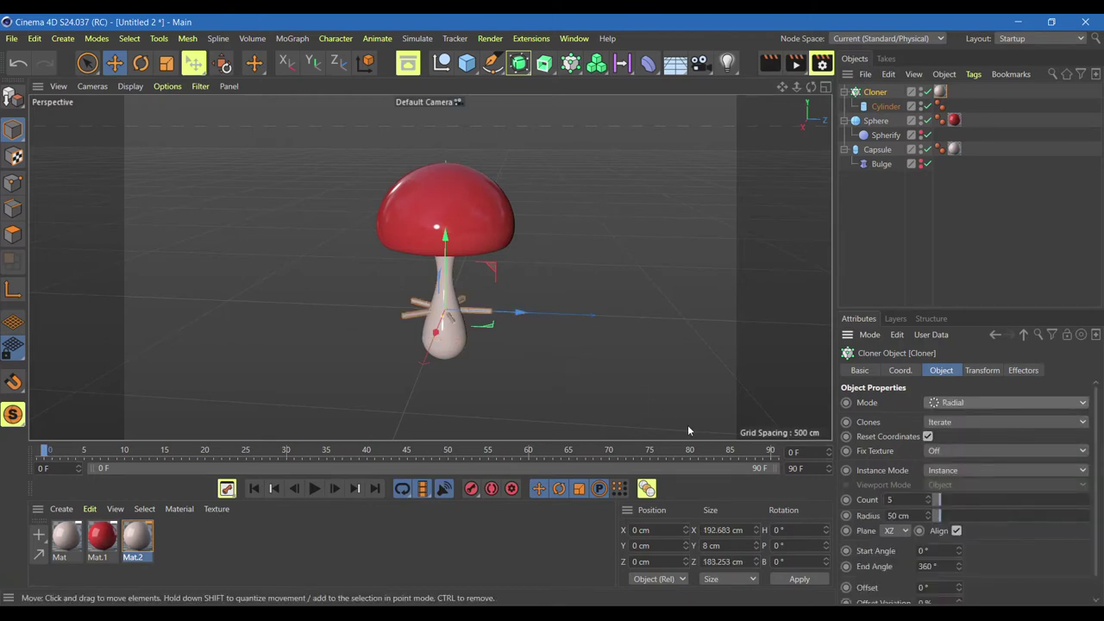
{"action": "scroll", "coordinate": [437, 309], "scroll_direction": "up", "scroll_amount": 2}
{"action": "scroll", "coordinate": [434, 308], "scroll_direction": "up", "scroll_amount": 3}
{"action": "scroll", "coordinate": [434, 309], "scroll_direction": "up", "scroll_amount": 2}
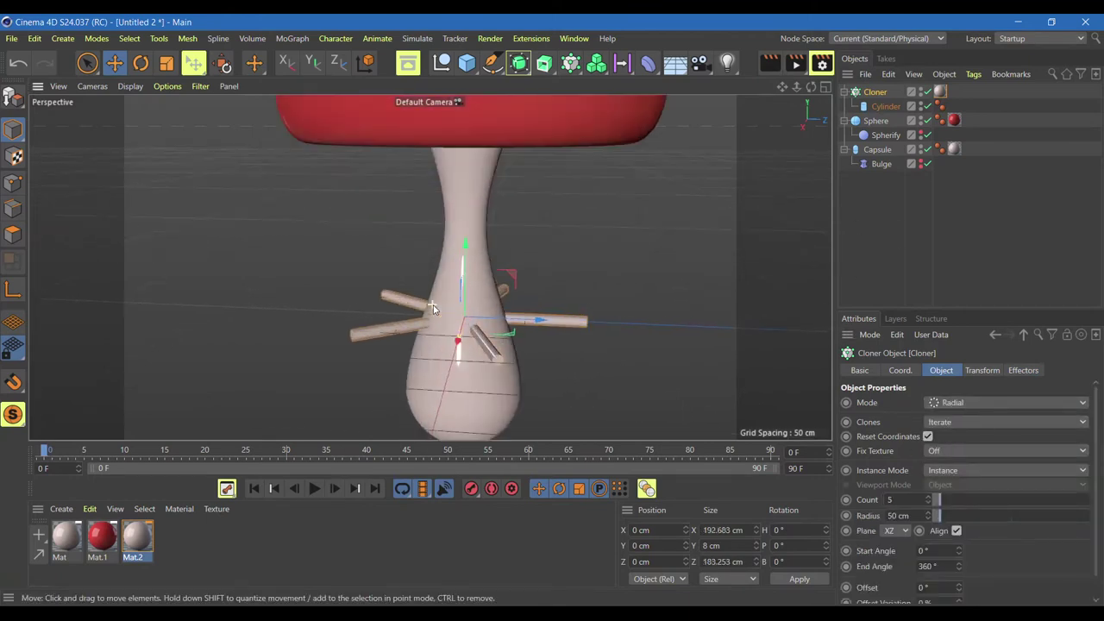
Thin the cloned cylinder's radius to 1 cm.
{"action": "left_click", "coordinate": [881, 107]}
{"action": "left_click", "coordinate": [972, 407]}
{"action": "left_click", "coordinate": [972, 407]}
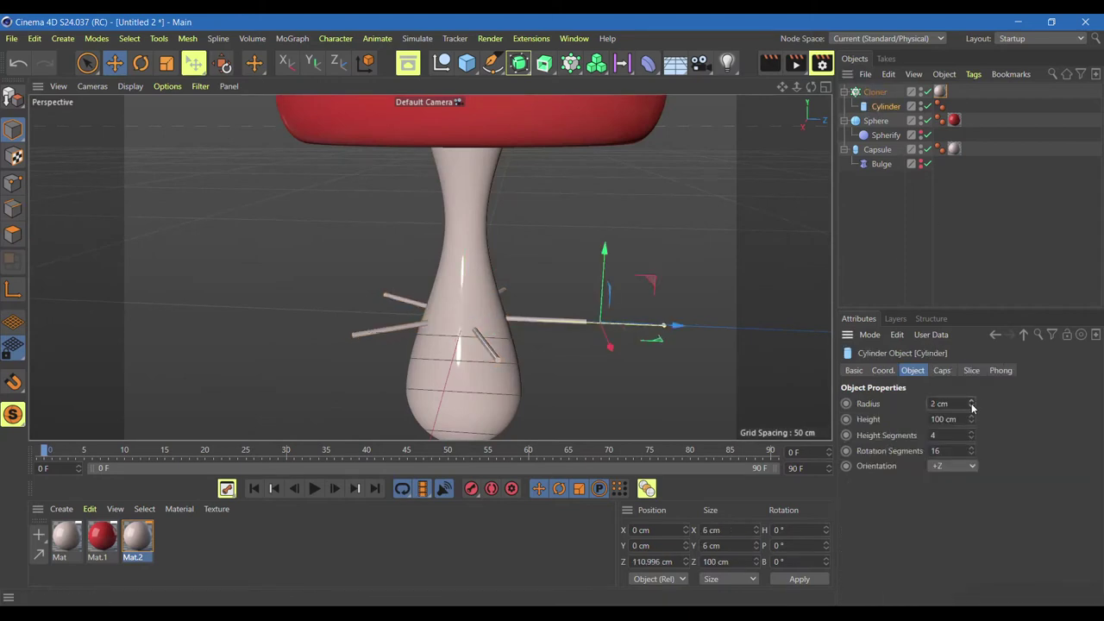
{"action": "left_click", "coordinate": [972, 407]}
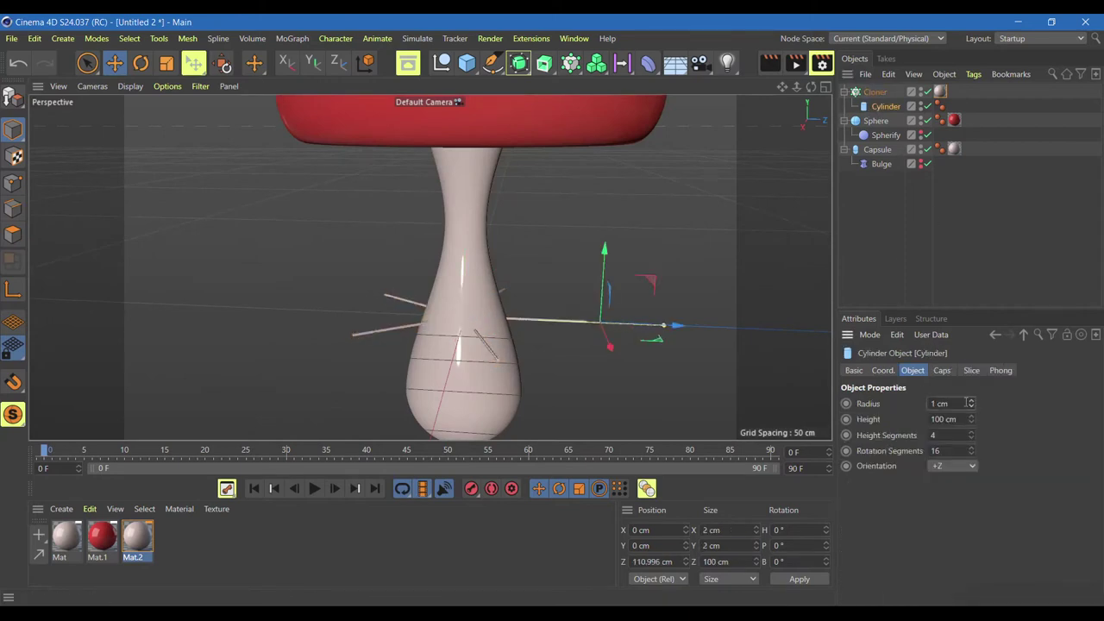
{"action": "left_click", "coordinate": [874, 91]}
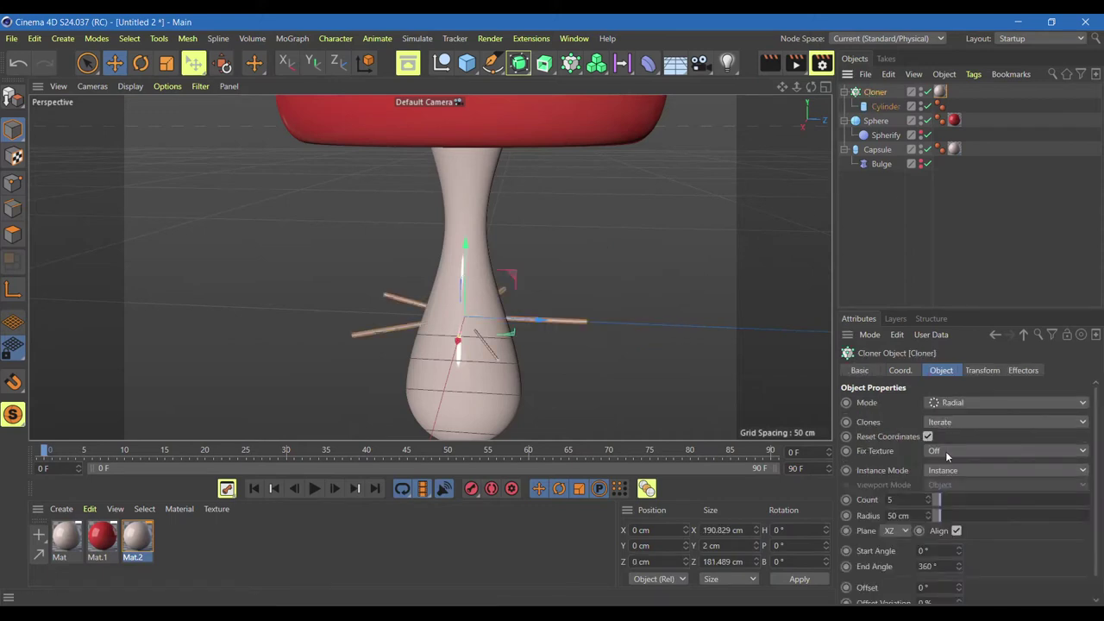
Move the stick ring up under the cap and set the Cloner to 66 cm radius with 20 sticks.
{"action": "left_click_drag", "start_coordinate": [928, 499], "coordinate": [928, 495]}
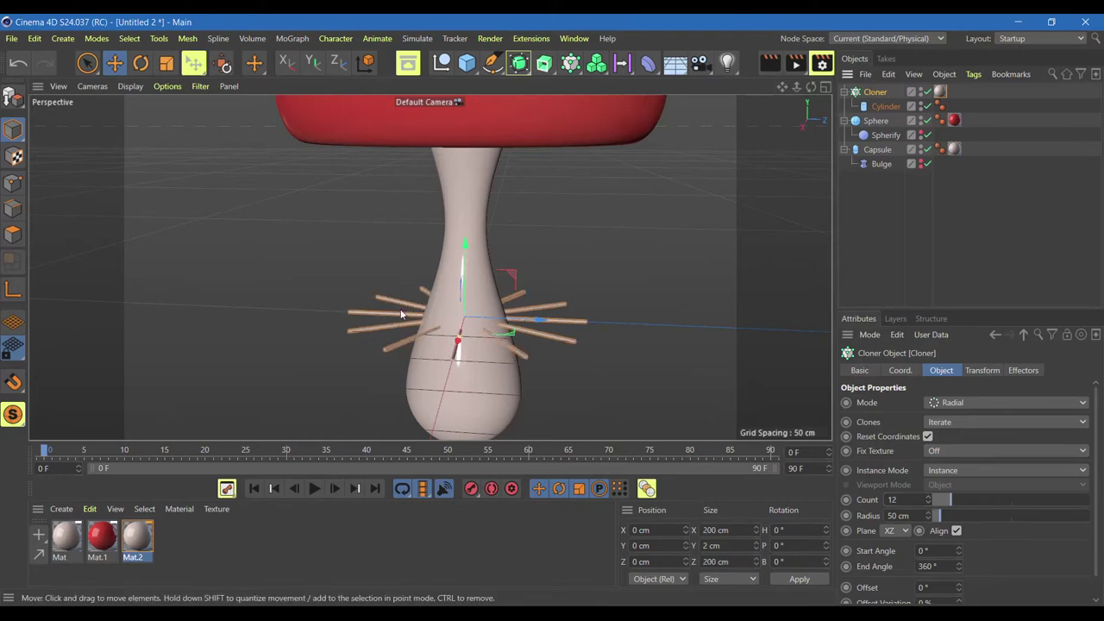
{"action": "left_click_drag", "start_coordinate": [455, 295], "coordinate": [500, 126]}
{"action": "left_click_drag", "start_coordinate": [429, 328], "coordinate": [429, 266], "text": "alt"}
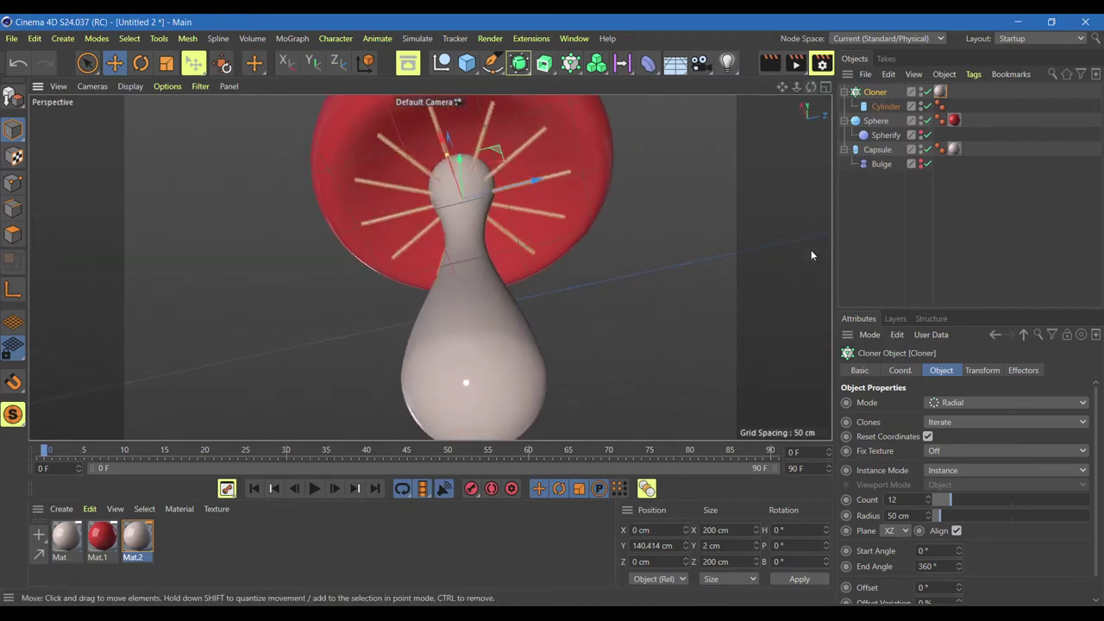
{"action": "scroll", "coordinate": [537, 216], "scroll_direction": "up", "scroll_amount": 3}
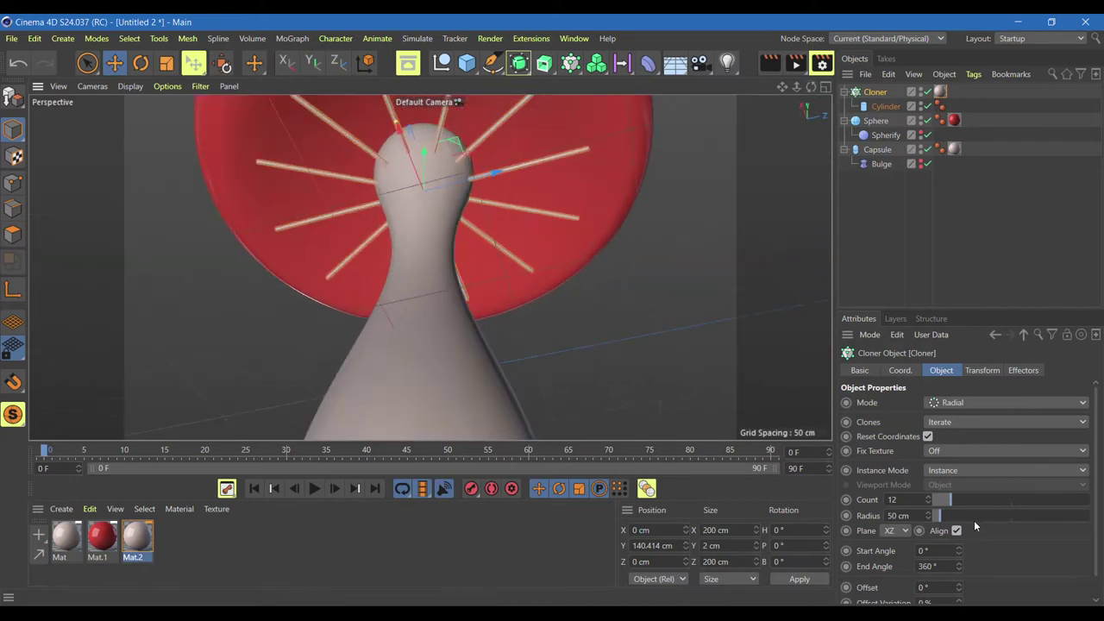
{"action": "left_click_drag", "start_coordinate": [942, 516], "coordinate": [944, 518]}
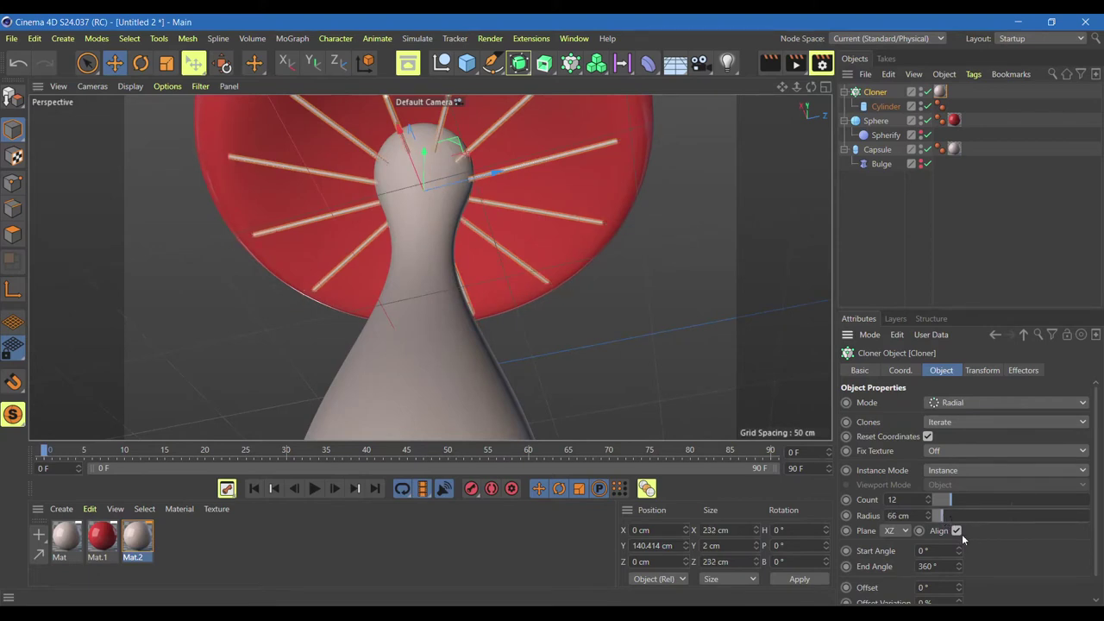
{"action": "left_click_drag", "start_coordinate": [956, 500], "coordinate": [964, 499]}
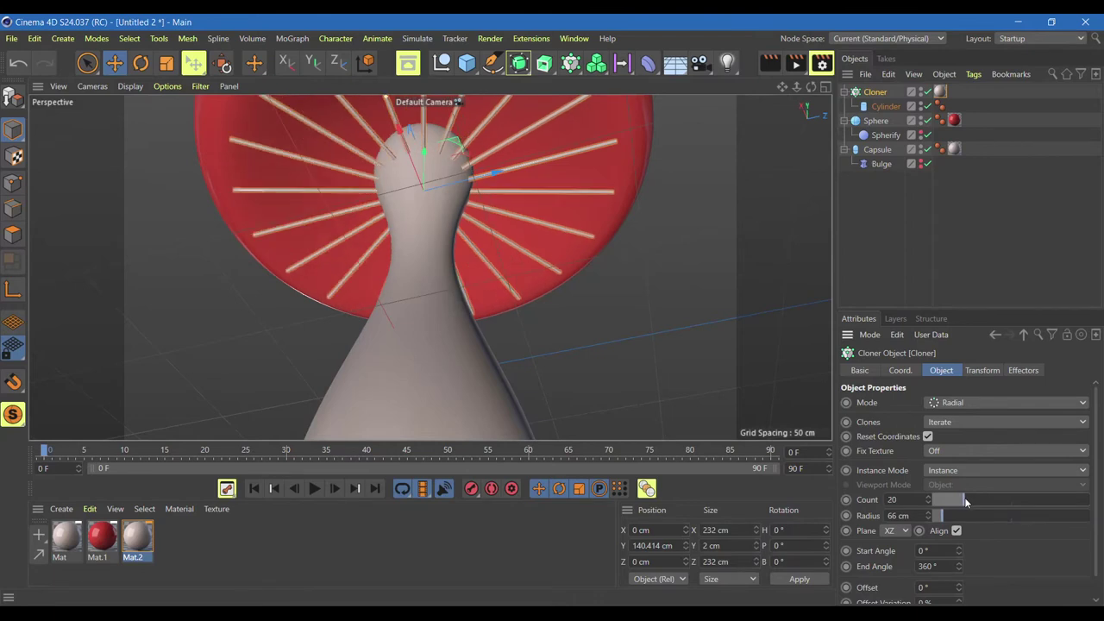
Raise the radial sticks slightly to Y 152.594 cm in the Front view and preview the render.
{"action": "left_click_drag", "start_coordinate": [796, 87], "coordinate": [828, 90]}
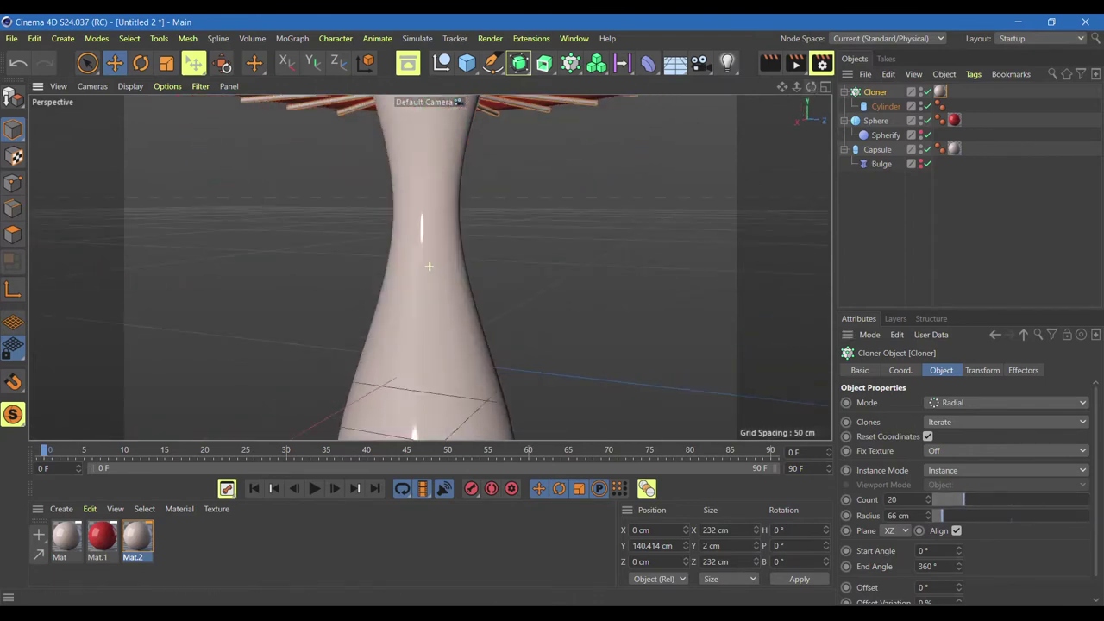
{"action": "left_click", "coordinate": [827, 87]}
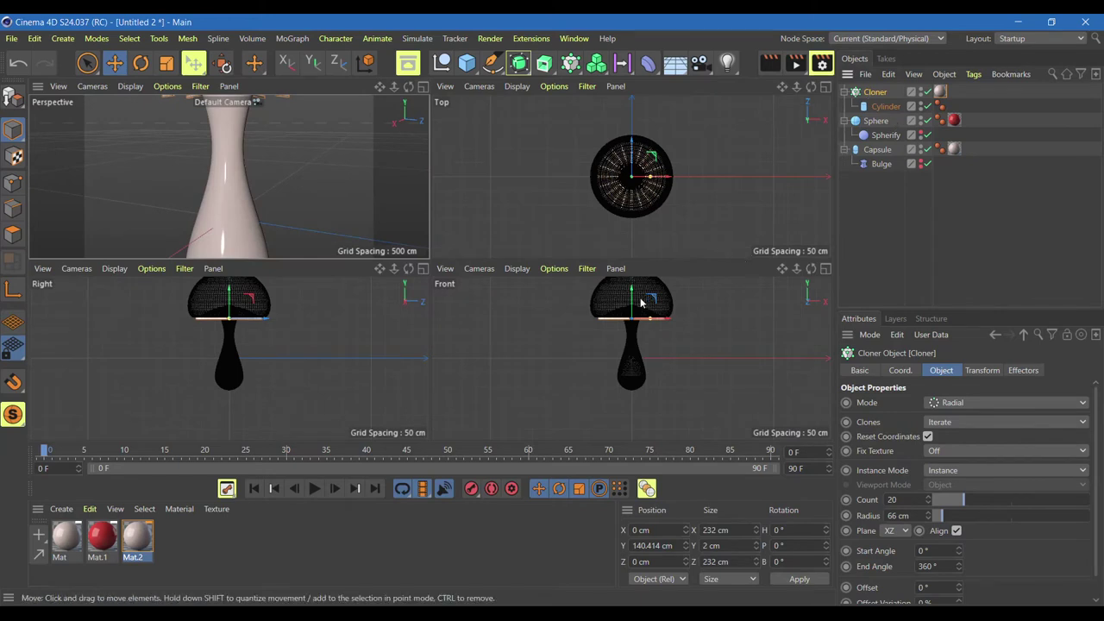
{"action": "left_click_drag", "start_coordinate": [634, 302], "coordinate": [635, 299]}
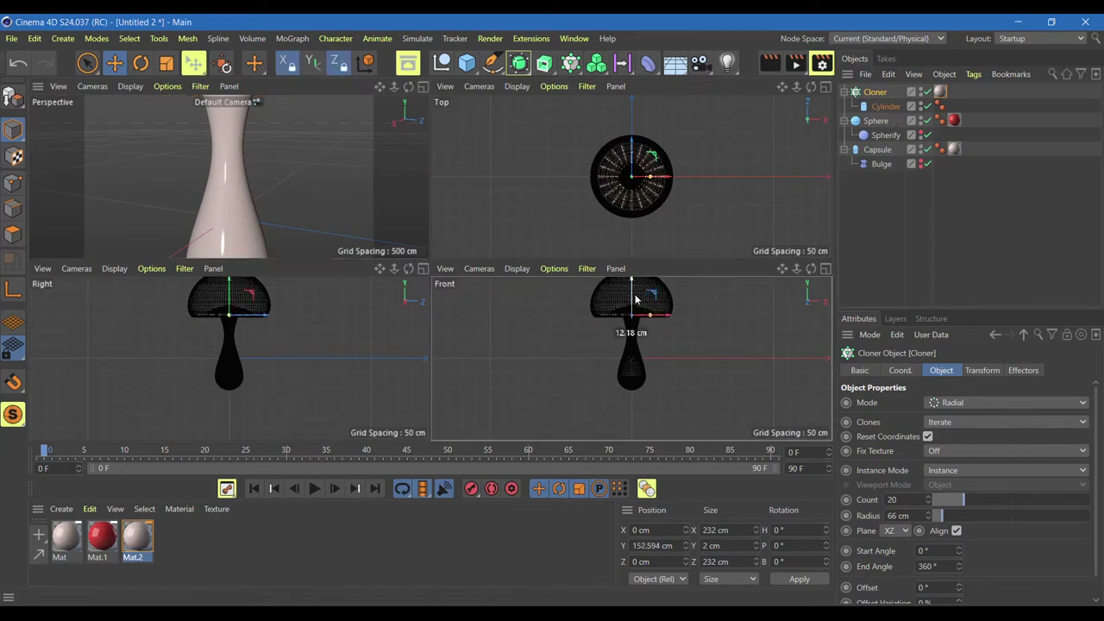
{"action": "left_click", "coordinate": [423, 87]}
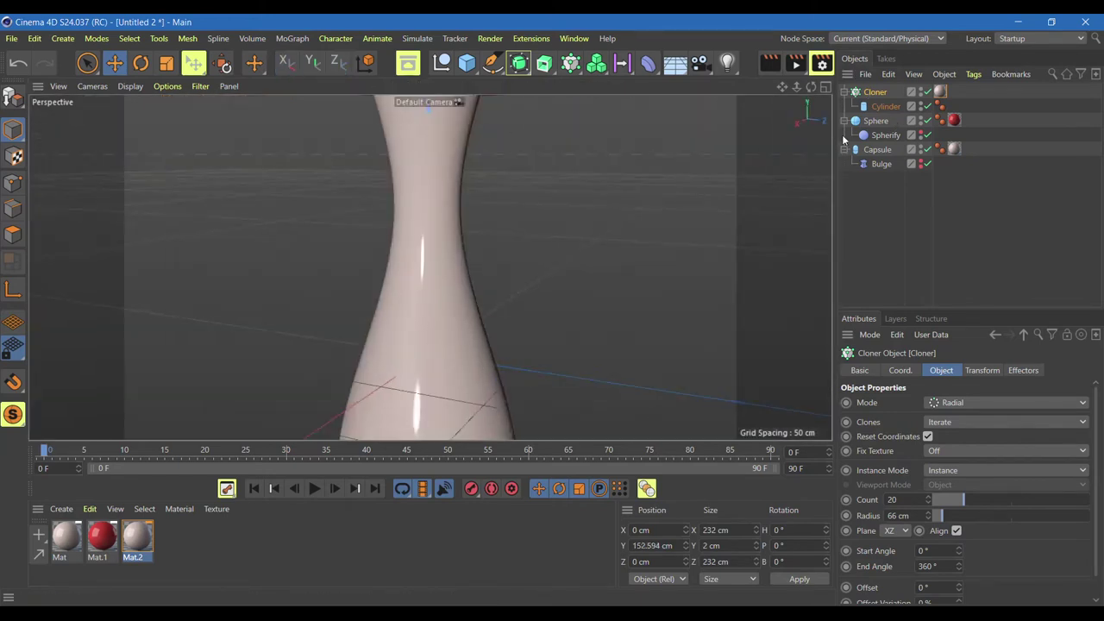
{"action": "mouse_move", "coordinate": [811, 86]}
{"action": "left_mouse_down"}
{"action": "mouse_move", "coordinate": [828, 138]}
{"action": "mouse_move", "coordinate": [738, 139]}
{"action": "left_mouse_up"}
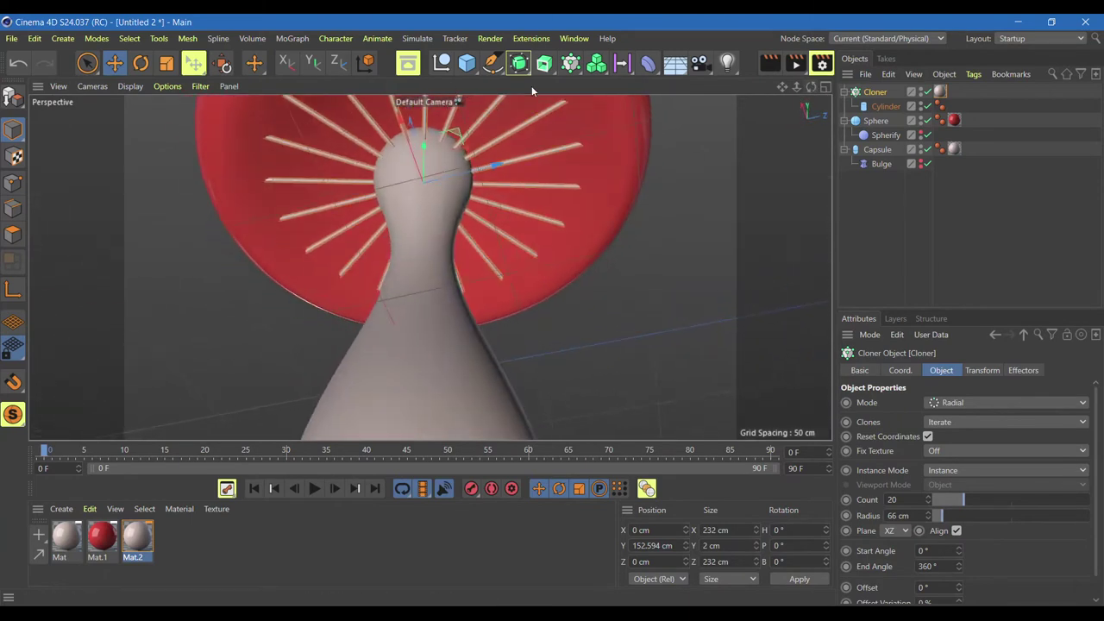
{"action": "left_click", "coordinate": [764, 71]}
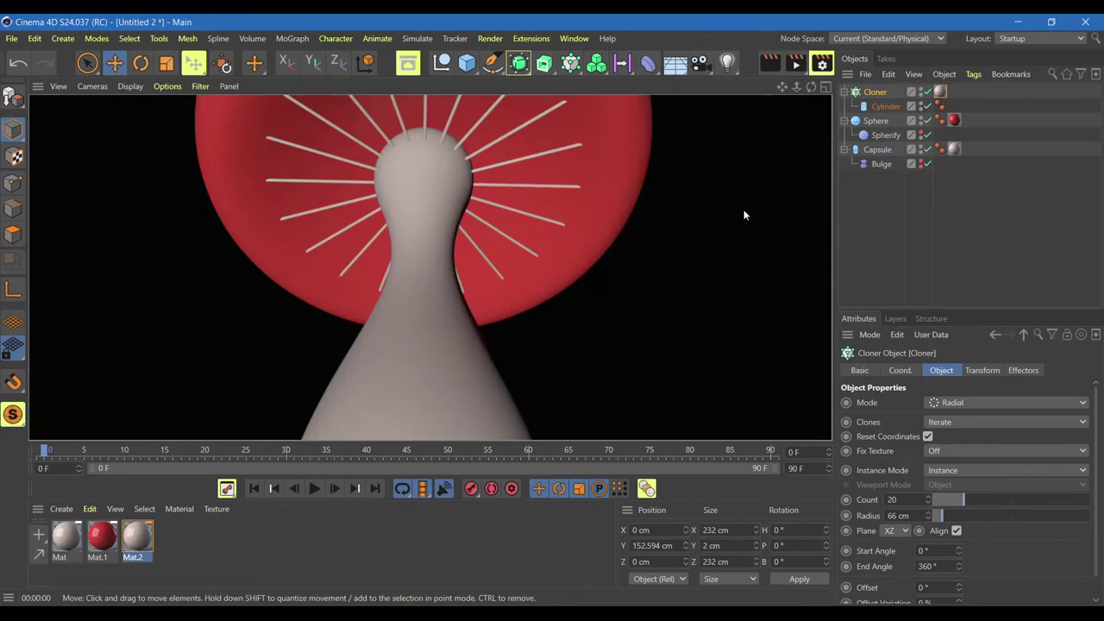
{"action": "left_click_drag", "start_coordinate": [638, 250], "coordinate": [524, 250], "text": "alt"}
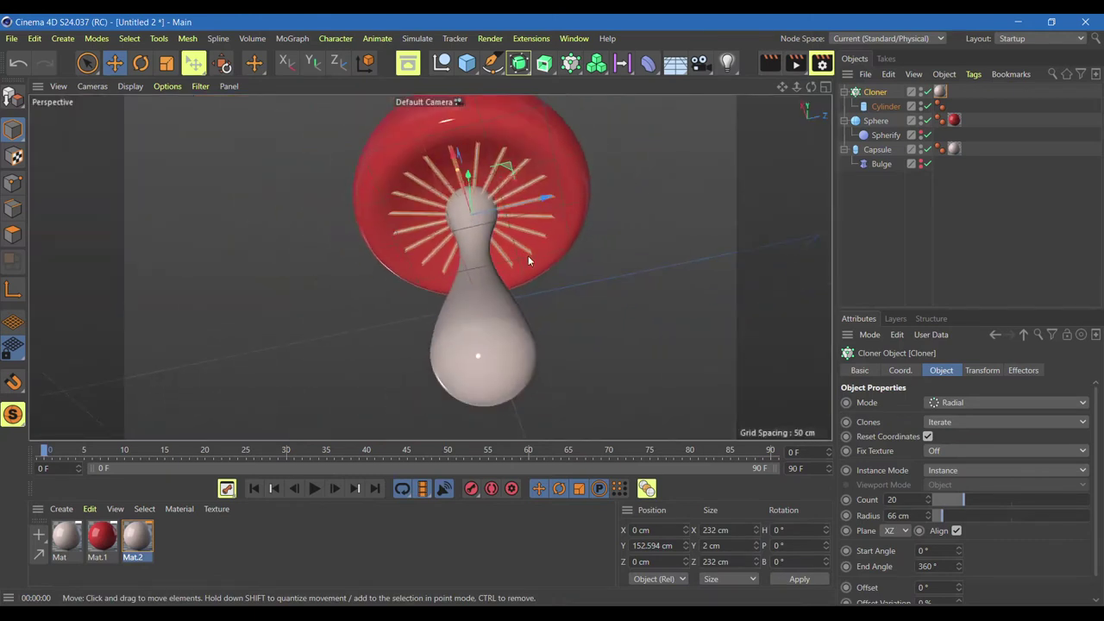
Add a Disc primitive with a 37 cm inner radius and a reduced outer radius.
{"action": "left_click", "coordinate": [467, 63]}
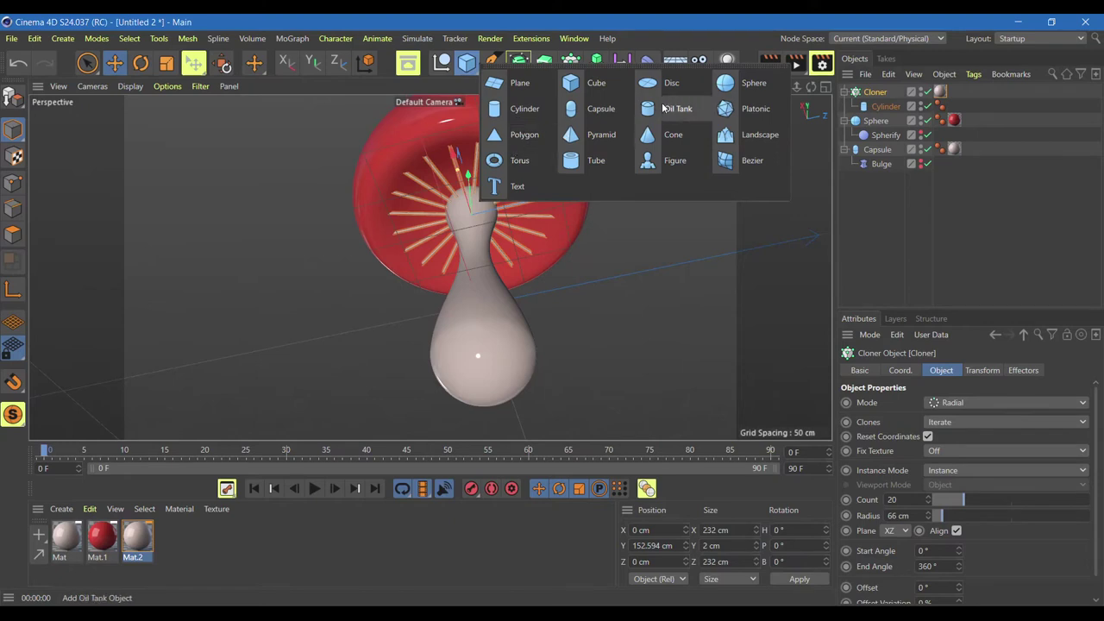
{"action": "left_click", "coordinate": [669, 83]}
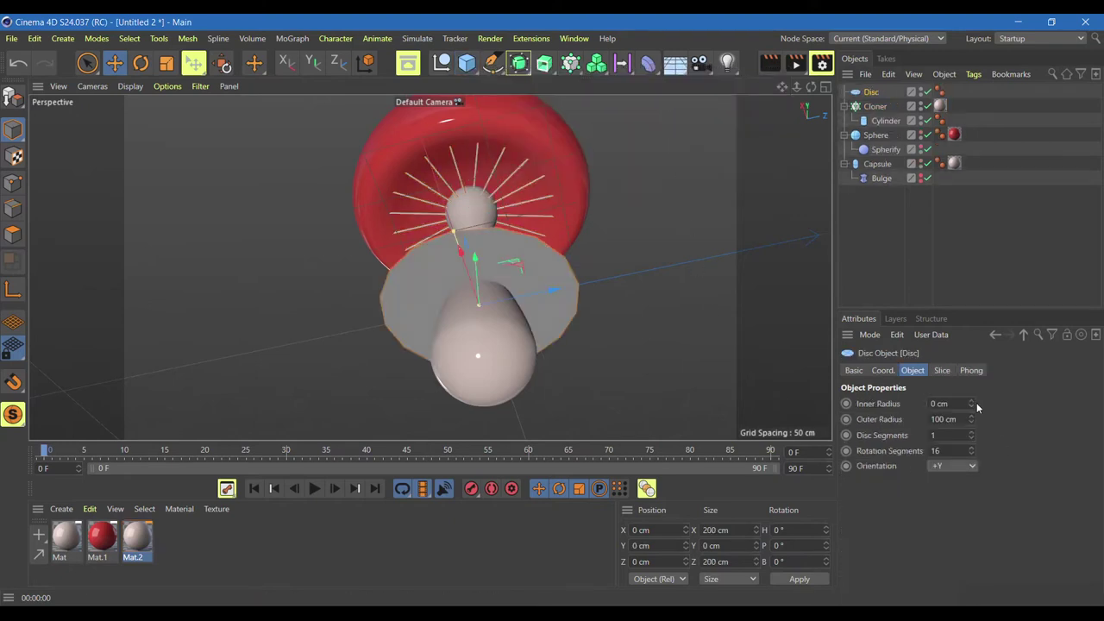
{"action": "left_click_drag", "start_coordinate": [974, 402], "coordinate": [970, 401]}
{"action": "left_click_drag", "start_coordinate": [972, 422], "coordinate": [972, 436]}
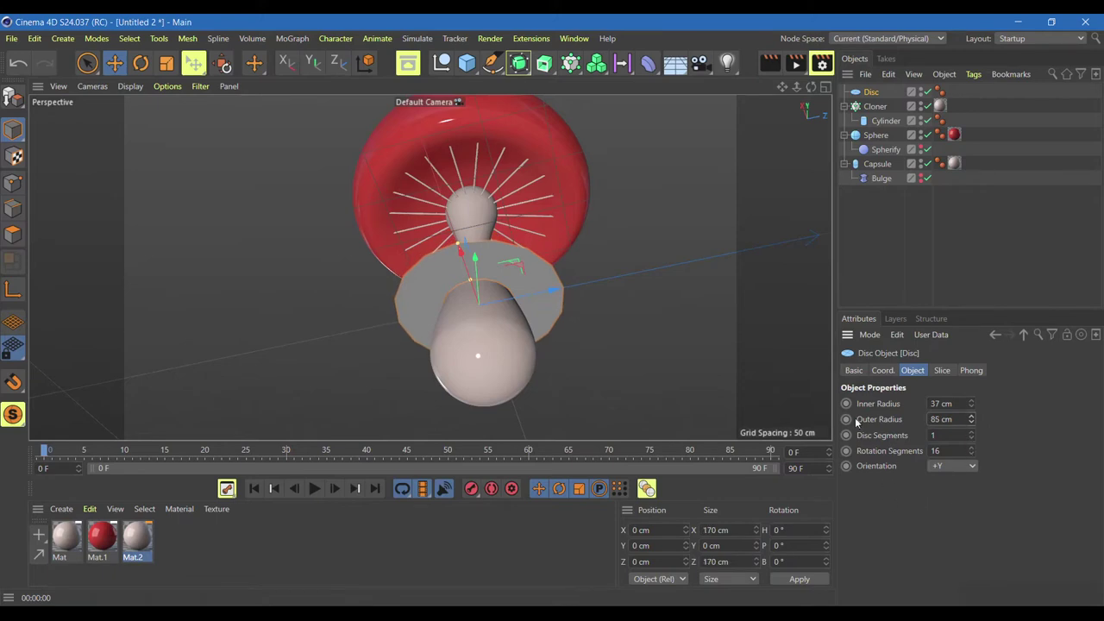
Lift the disc to Y 163.919 cm, trim its outer radius to 78 cm, and apply Mat.2.
{"action": "left_click", "coordinate": [826, 87]}
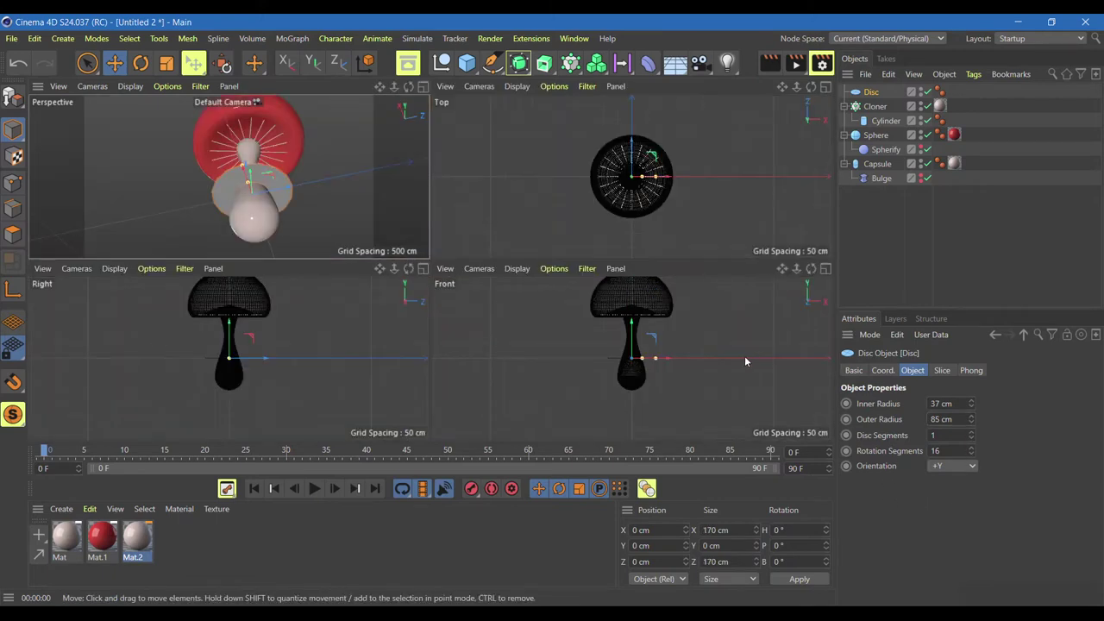
{"action": "left_click_drag", "start_coordinate": [632, 337], "coordinate": [635, 290]}
{"action": "key", "text": "ctrl+z"}
{"action": "left_click_drag", "start_coordinate": [972, 419], "coordinate": [972, 414]}
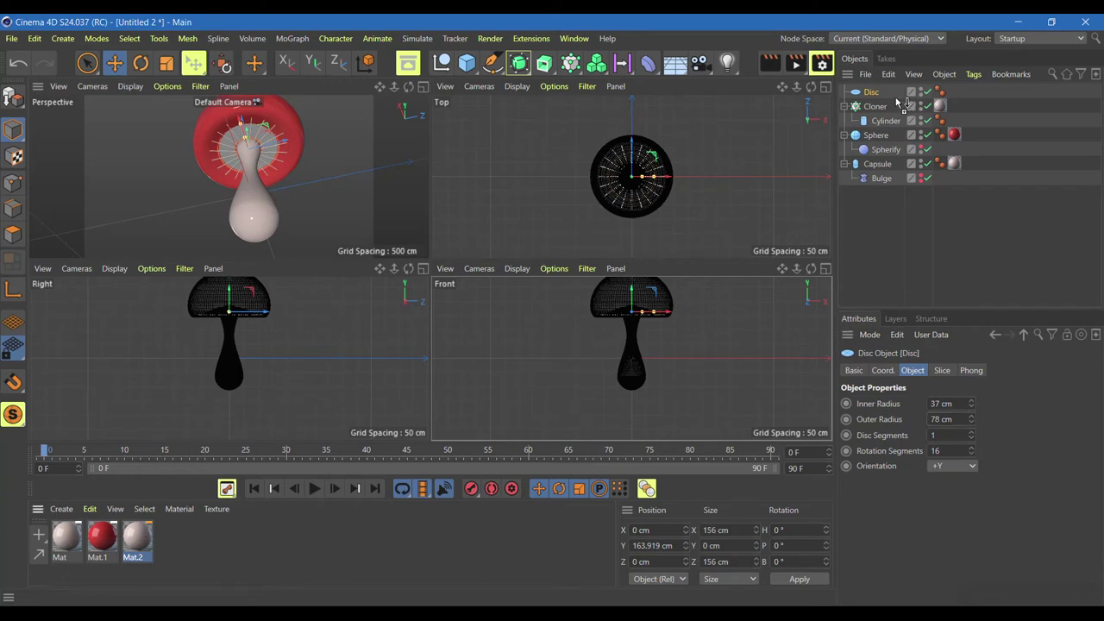
{"action": "left_click_drag", "start_coordinate": [144, 541], "coordinate": [873, 97]}
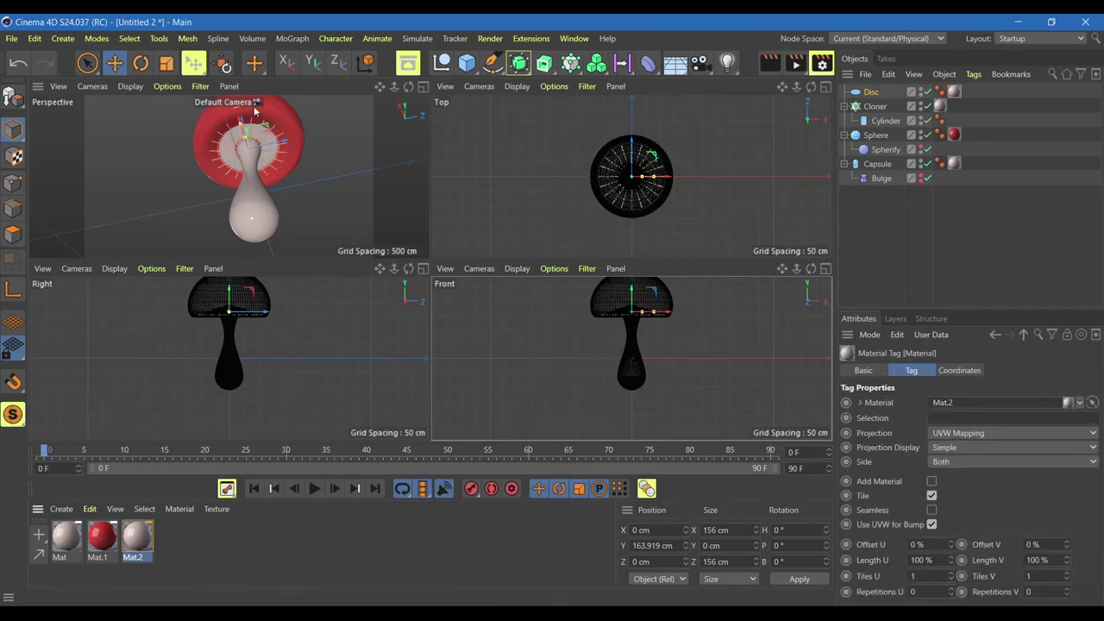
{"action": "left_click", "coordinate": [423, 88]}
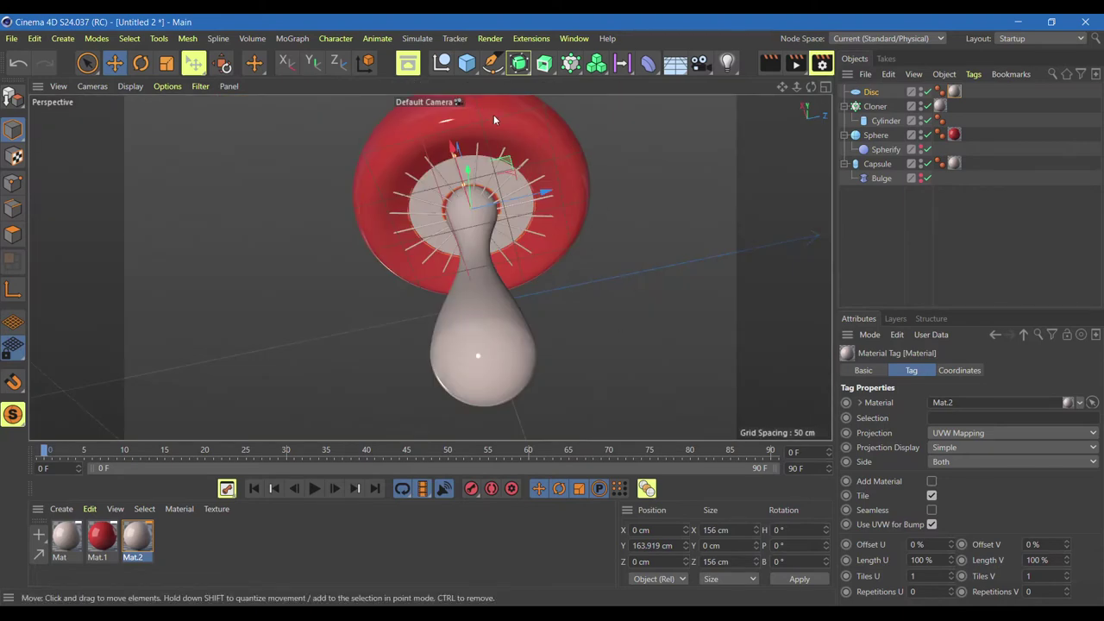
{"action": "left_click", "coordinate": [770, 63]}
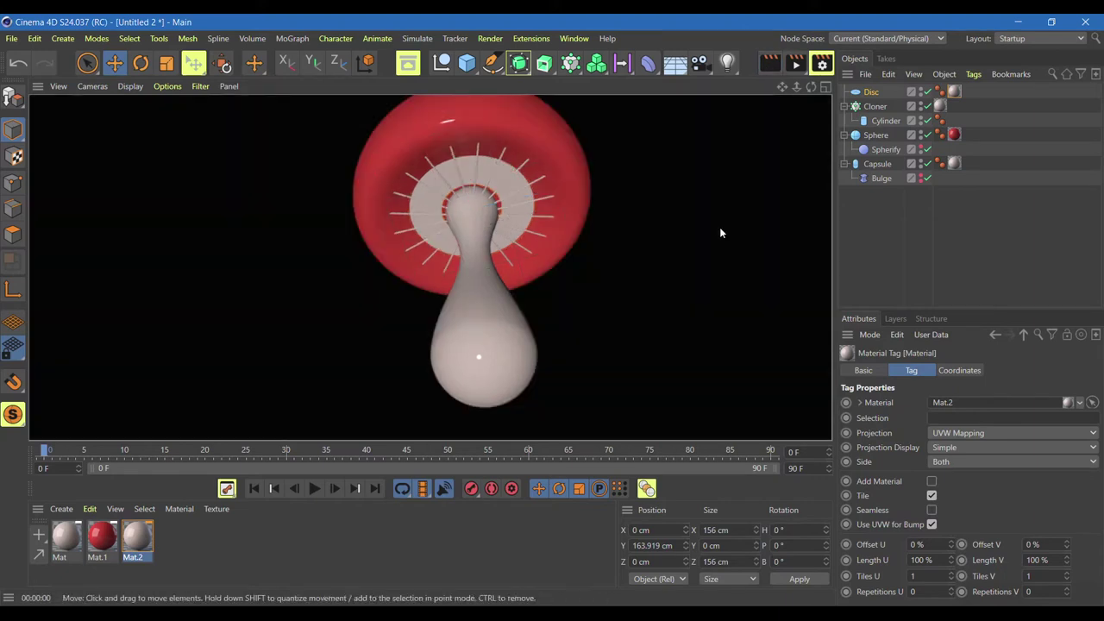
{"action": "left_click", "coordinate": [871, 92]}
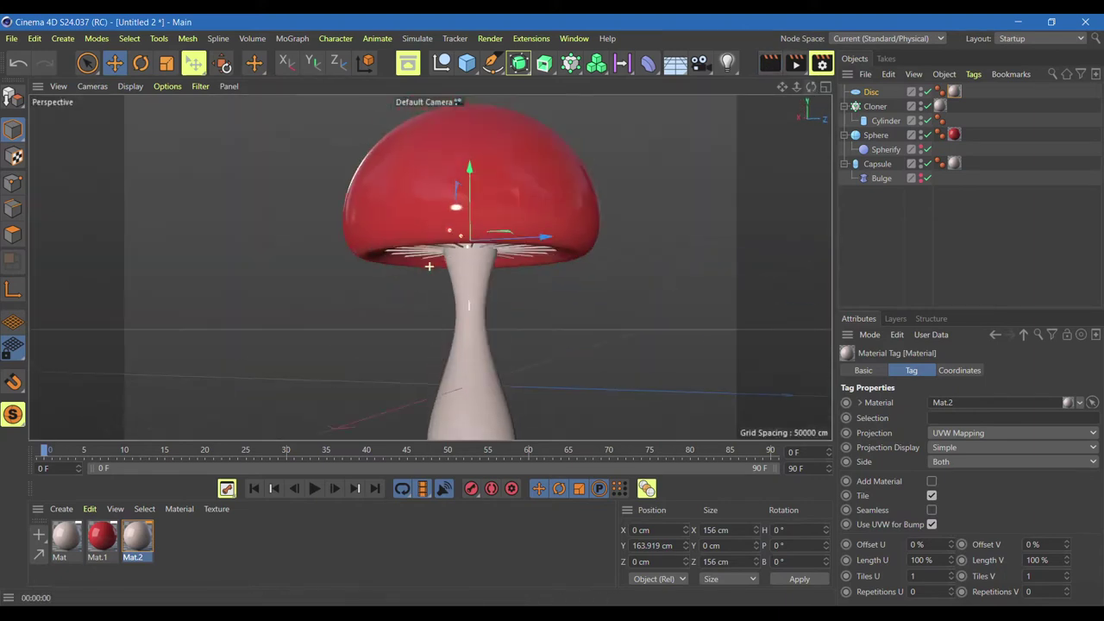
Duplicate the disc as Disc.1, lower it to Y 119.28 cm, and narrow its inner radius to 15 cm.
{"action": "left_click", "coordinate": [871, 93]}
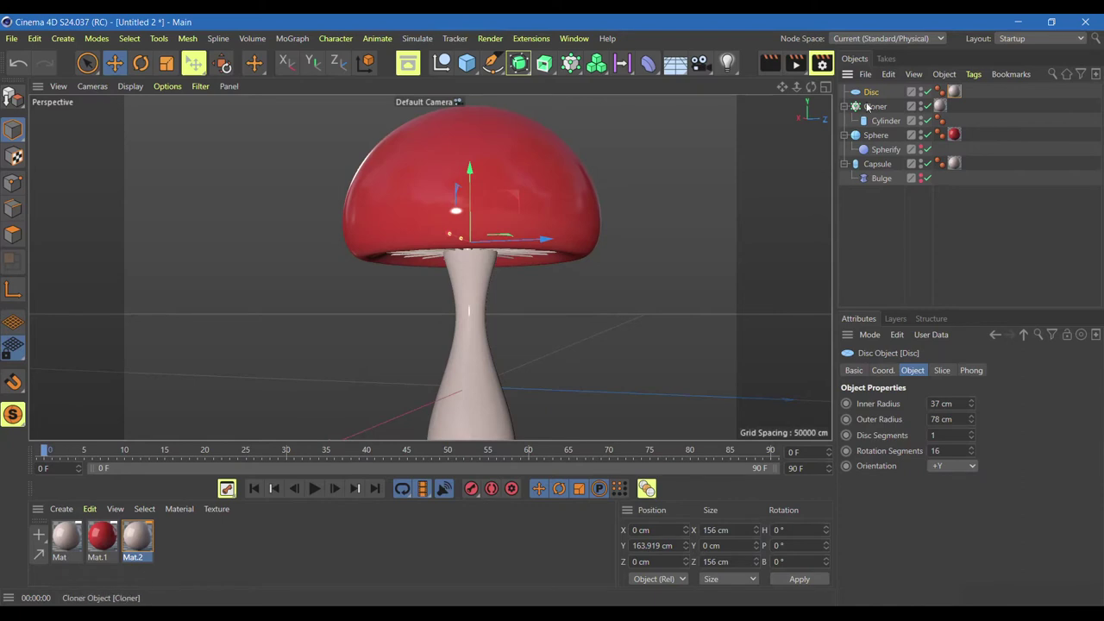
{"action": "left_click_drag", "start_coordinate": [874, 176], "coordinate": [874, 193], "text": "ctrl"}
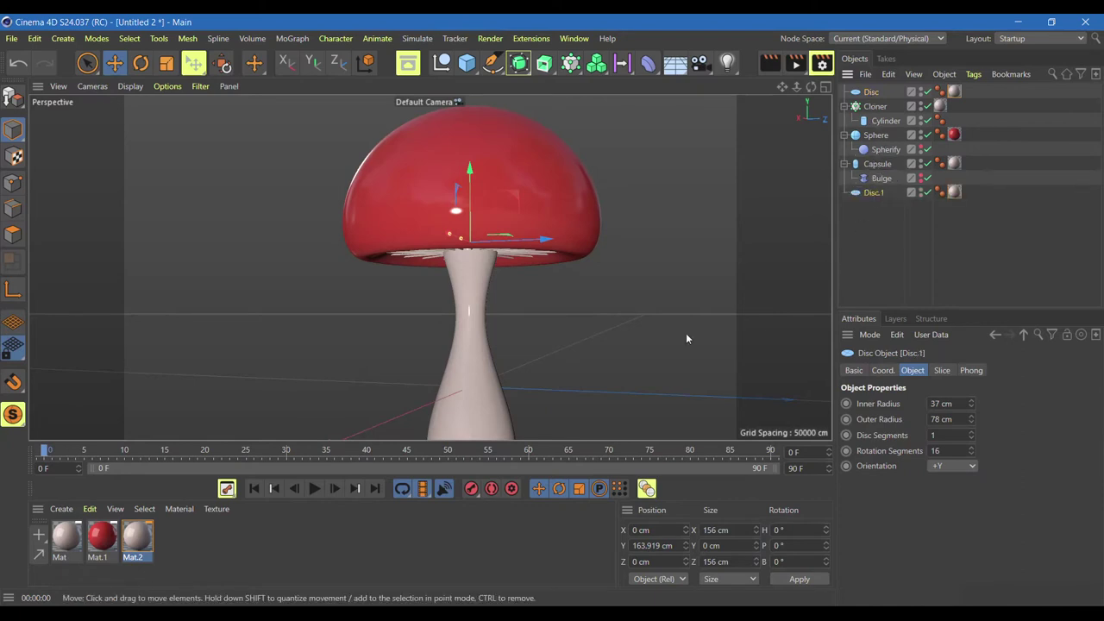
{"action": "left_click_drag", "start_coordinate": [473, 182], "coordinate": [474, 218]}
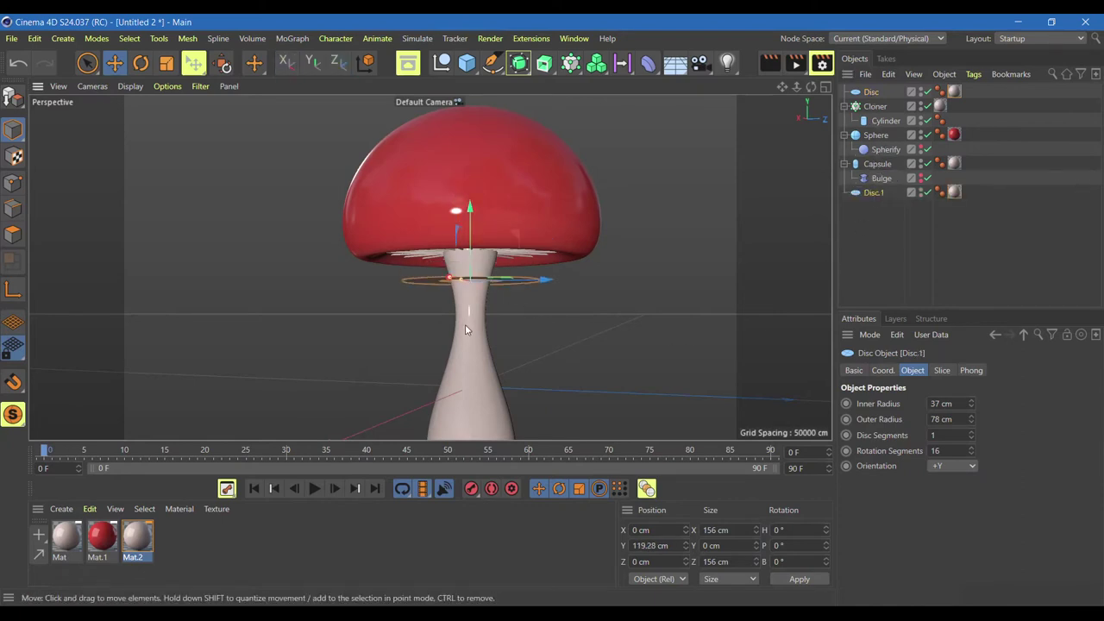
{"action": "scroll", "coordinate": [466, 325], "scroll_direction": "up", "scroll_amount": 3}
{"action": "scroll", "coordinate": [464, 328], "scroll_direction": "up", "scroll_amount": 3}
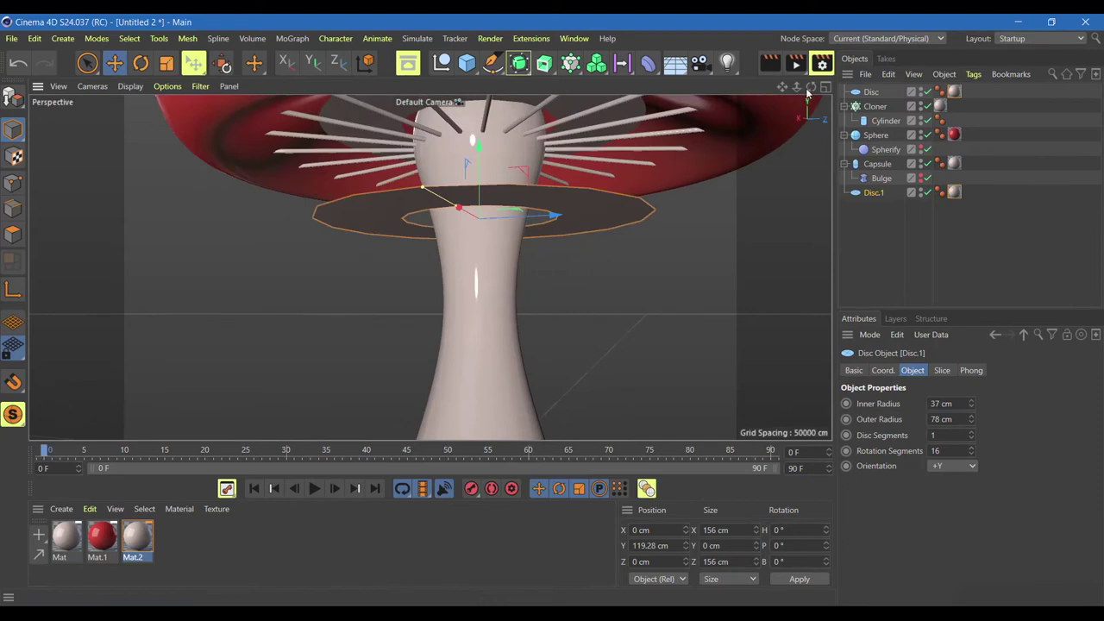
{"action": "left_click_drag", "start_coordinate": [811, 87], "coordinate": [429, 266]}
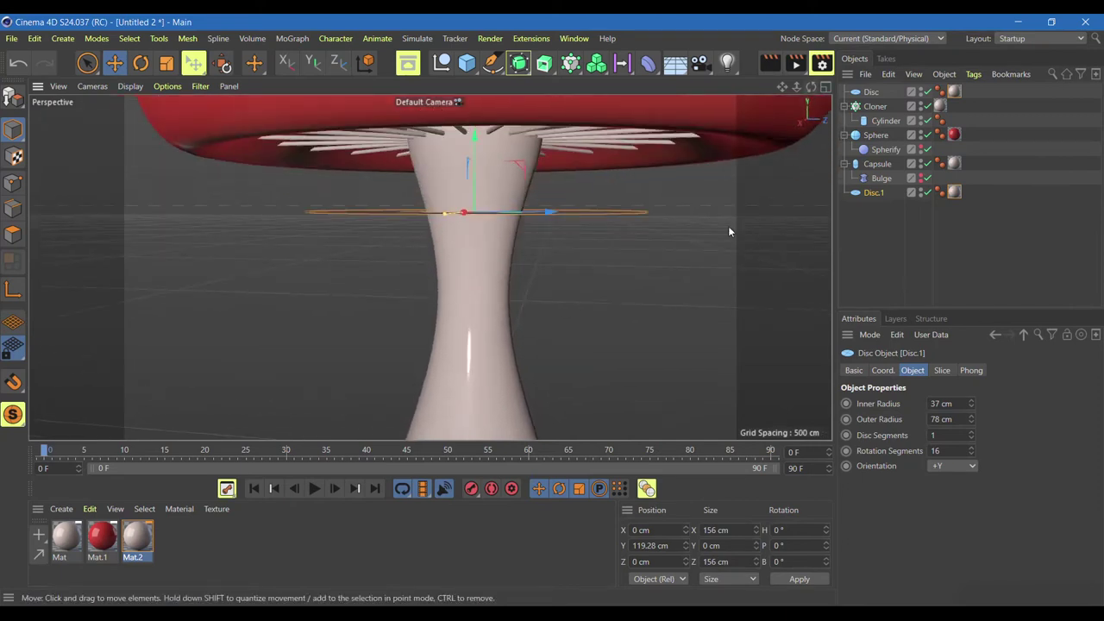
{"action": "left_click_drag", "start_coordinate": [811, 88], "coordinate": [809, 108]}
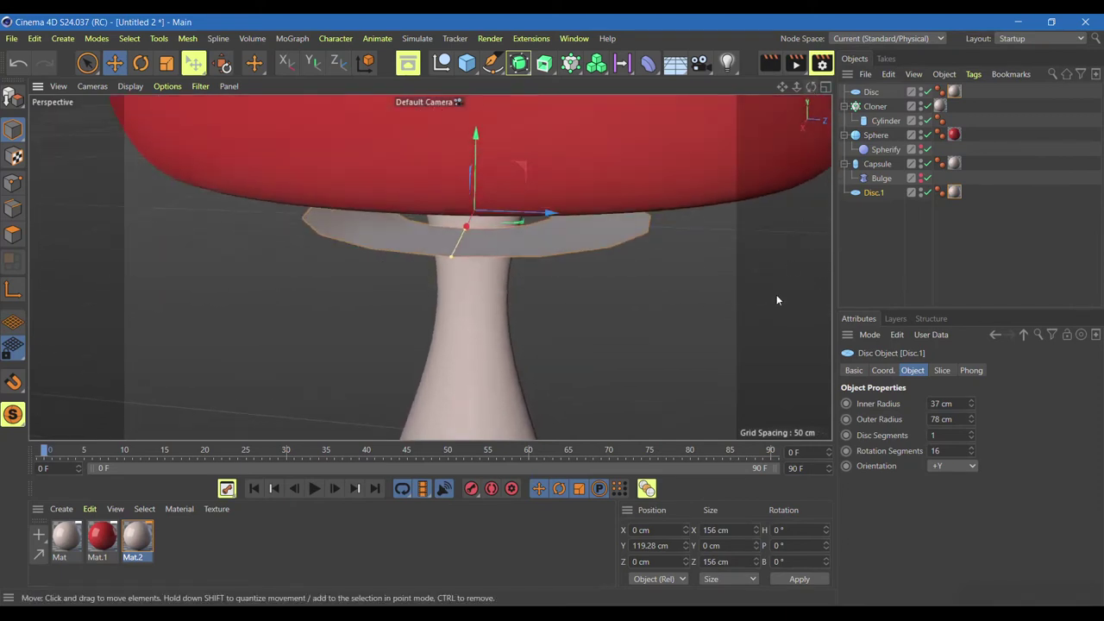
{"action": "left_click_drag", "start_coordinate": [970, 402], "coordinate": [970, 407]}
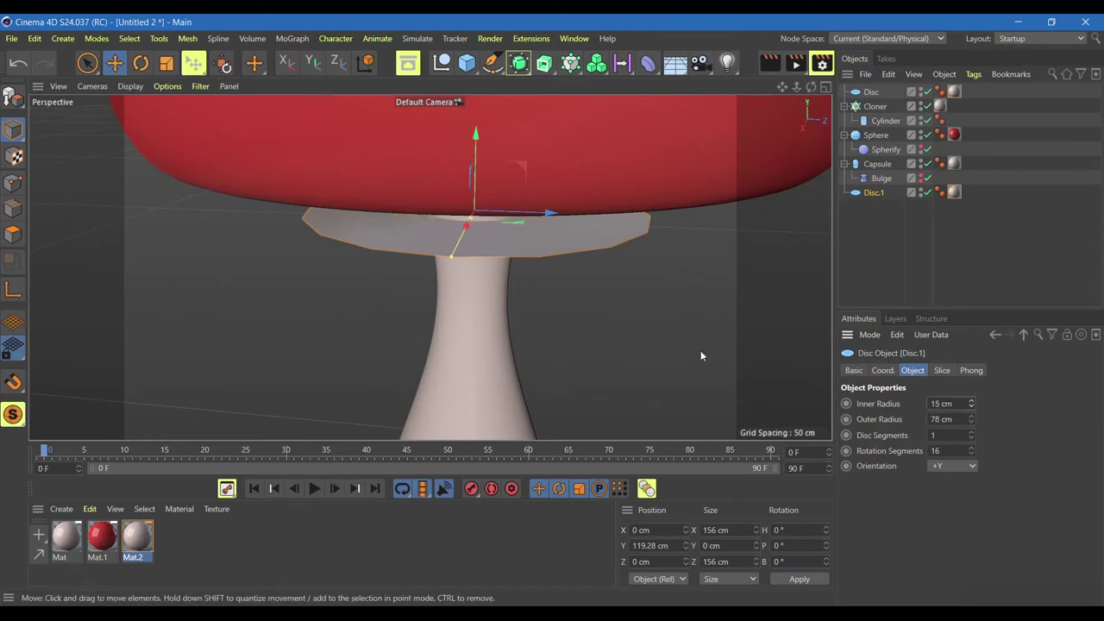
{"action": "mouse_move", "coordinate": [804, 99]}
{"action": "left_mouse_down", "text": "alt"}
{"action": "mouse_move", "coordinate": [429, 267]}
{"action": "mouse_move", "coordinate": [431, 237]}
{"action": "left_mouse_up", "text": "alt"}
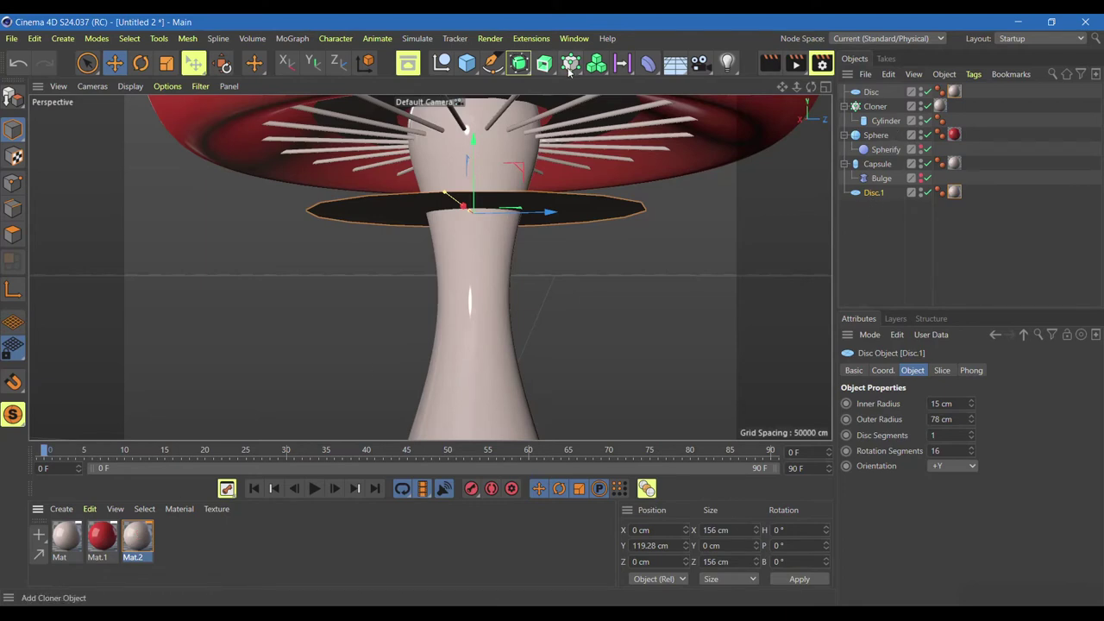
Nest Disc.1 in a new Cloth Surface with 2 subdivisions and 1 cm thickness.
{"action": "left_click", "coordinate": [518, 62]}
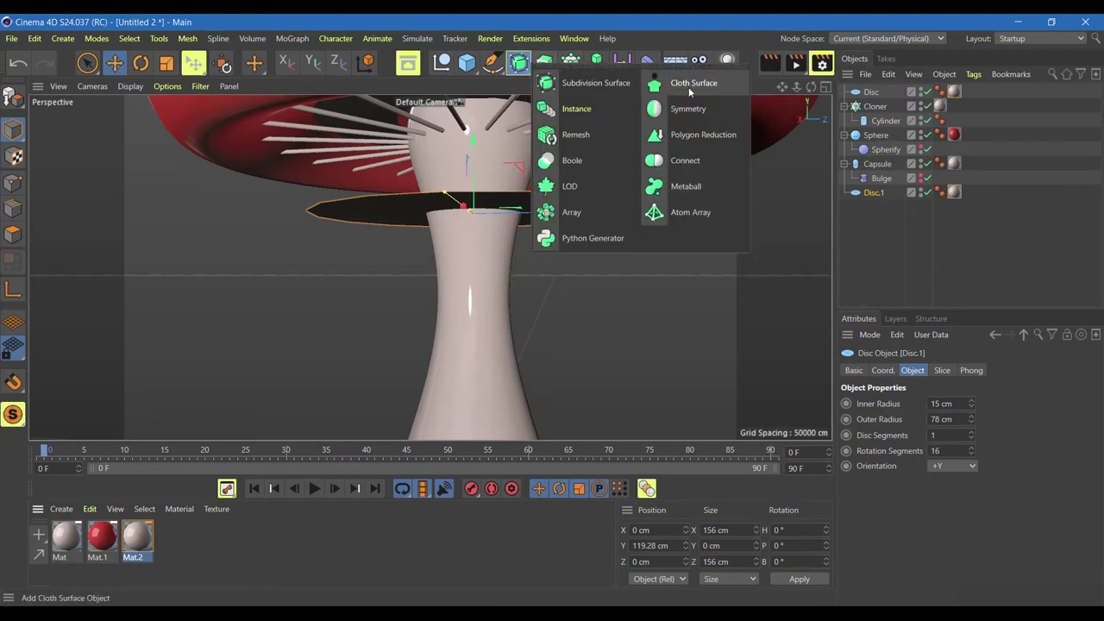
{"action": "left_click", "coordinate": [690, 85]}
{"action": "left_click_drag", "start_coordinate": [871, 207], "coordinate": [884, 96]}
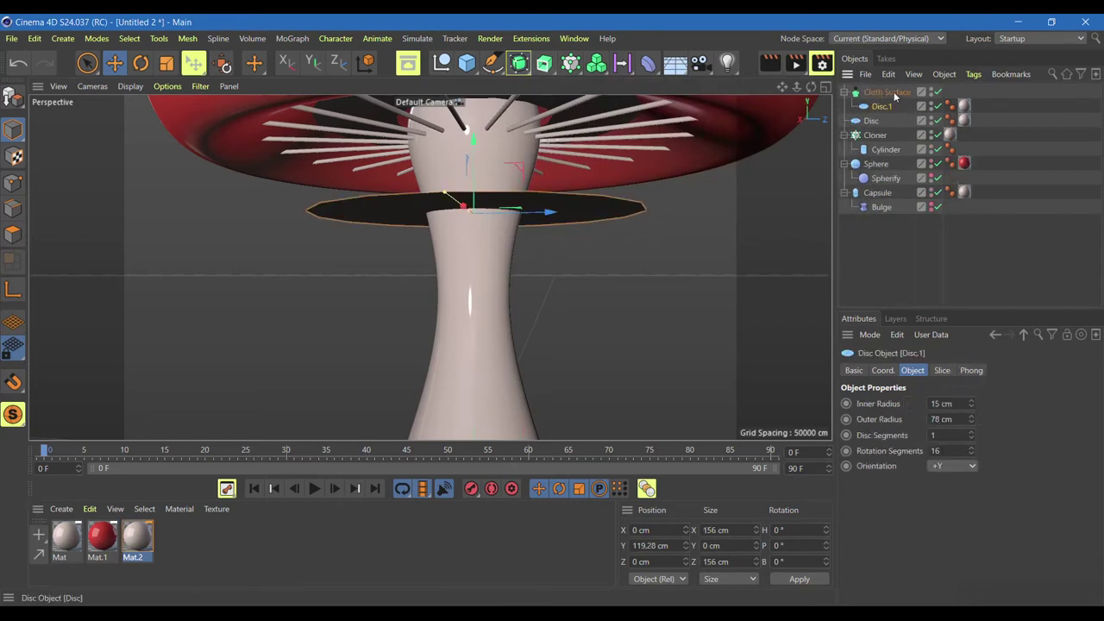
{"action": "left_click", "coordinate": [885, 92]}
{"action": "left_click", "coordinate": [950, 401]}
{"action": "left_click", "coordinate": [949, 433]}
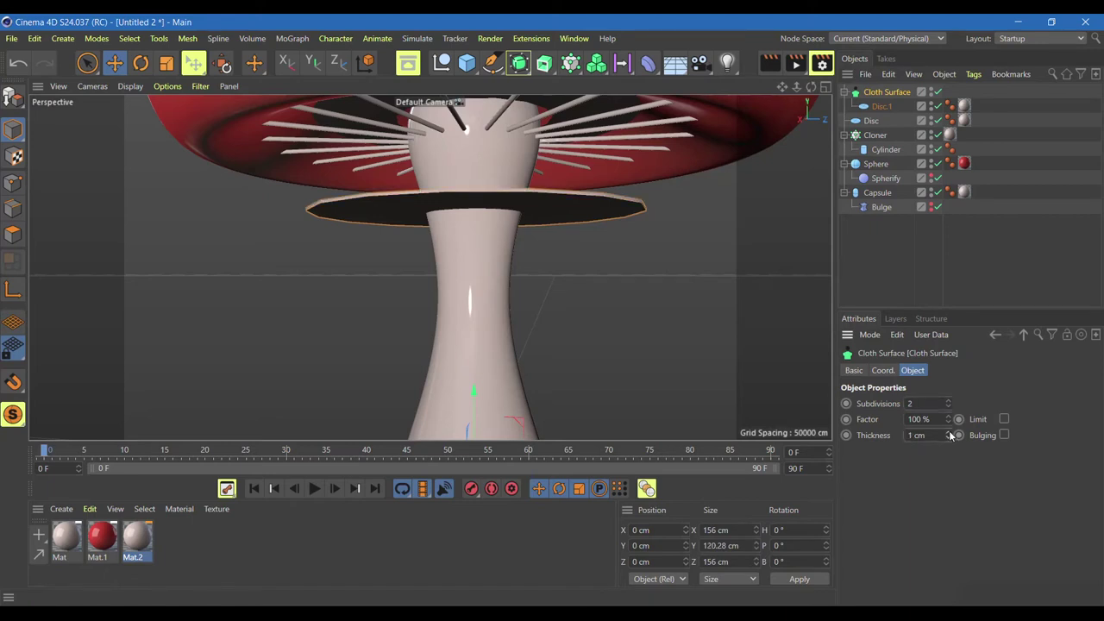
Preview the thickened ring, then select Disc.1 and bring up the deformer list.
{"action": "left_click", "coordinate": [770, 63]}
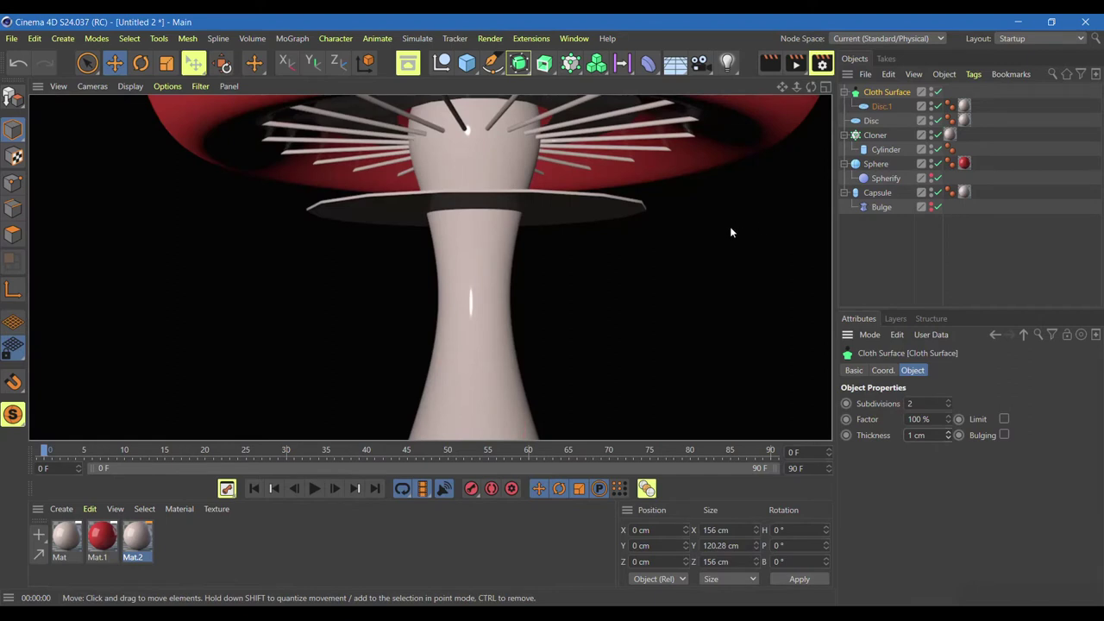
{"action": "left_click_drag", "start_coordinate": [813, 87], "coordinate": [811, 209]}
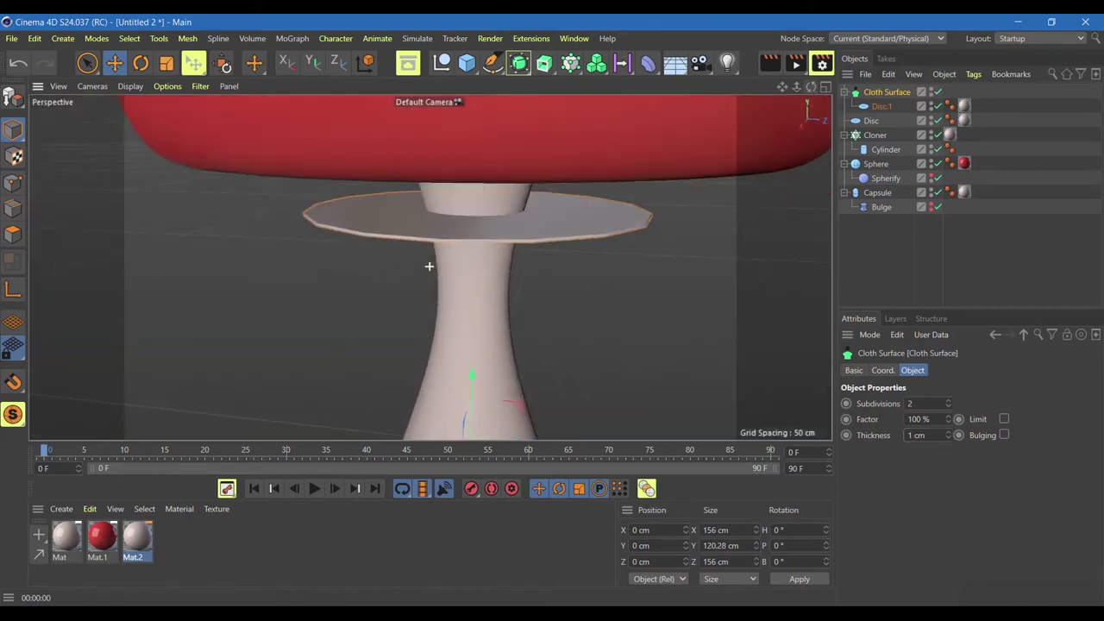
{"action": "left_click", "coordinate": [880, 106]}
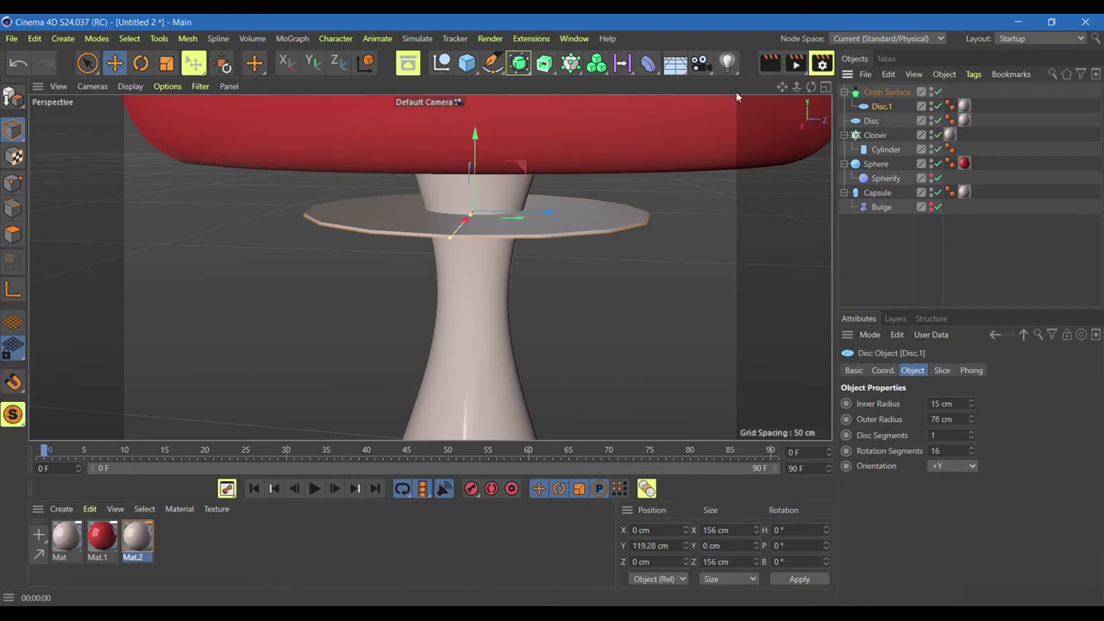
{"action": "left_click", "coordinate": [648, 63]}
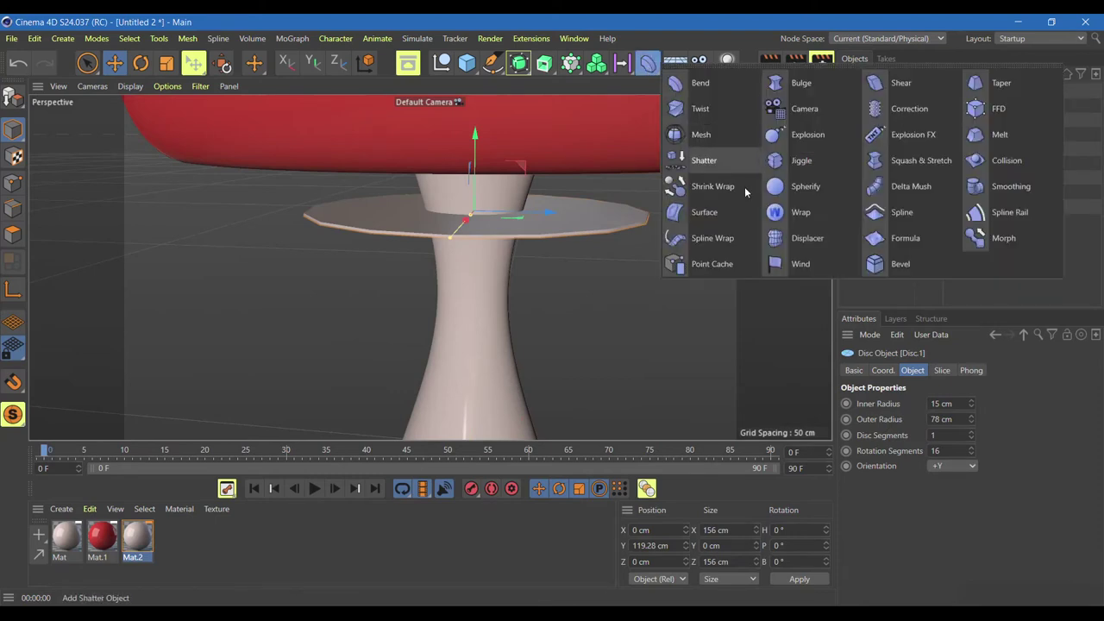
Add a Displacer to Disc.1 with a Noise shader to ripple the ring.
{"action": "left_click", "coordinate": [804, 238]}
{"action": "left_click", "coordinate": [956, 371]}
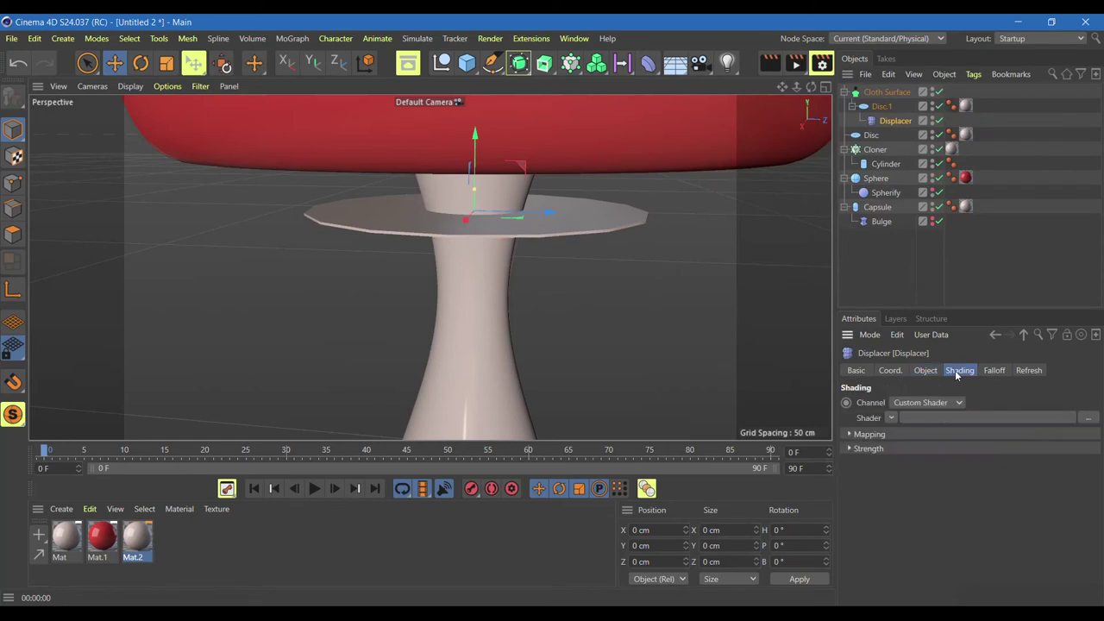
{"action": "left_click", "coordinate": [891, 418]}
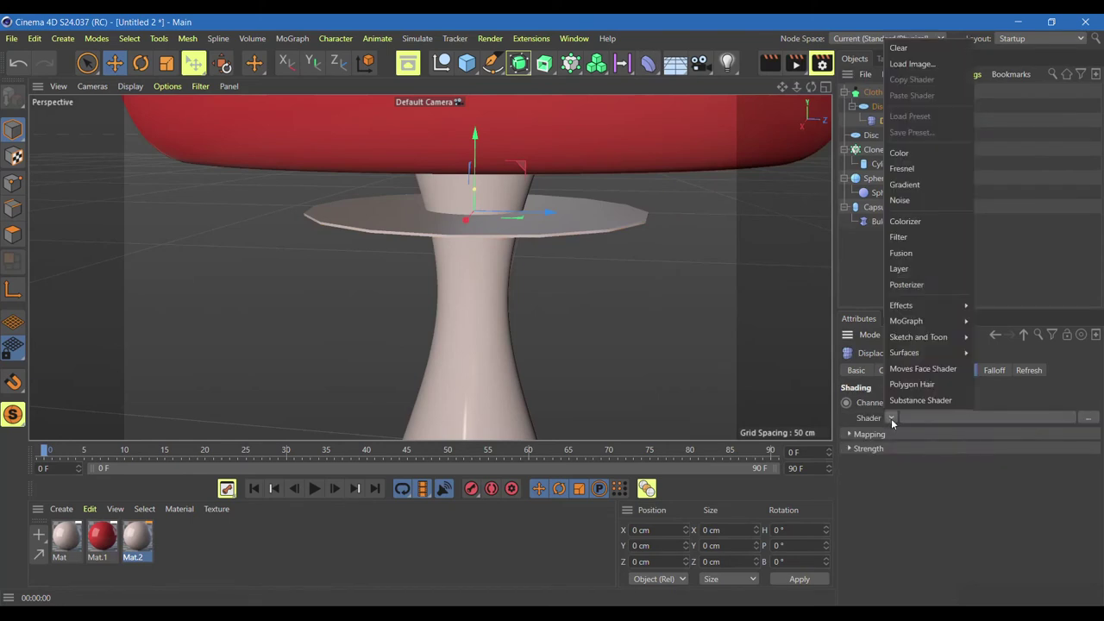
{"action": "left_click", "coordinate": [911, 200]}
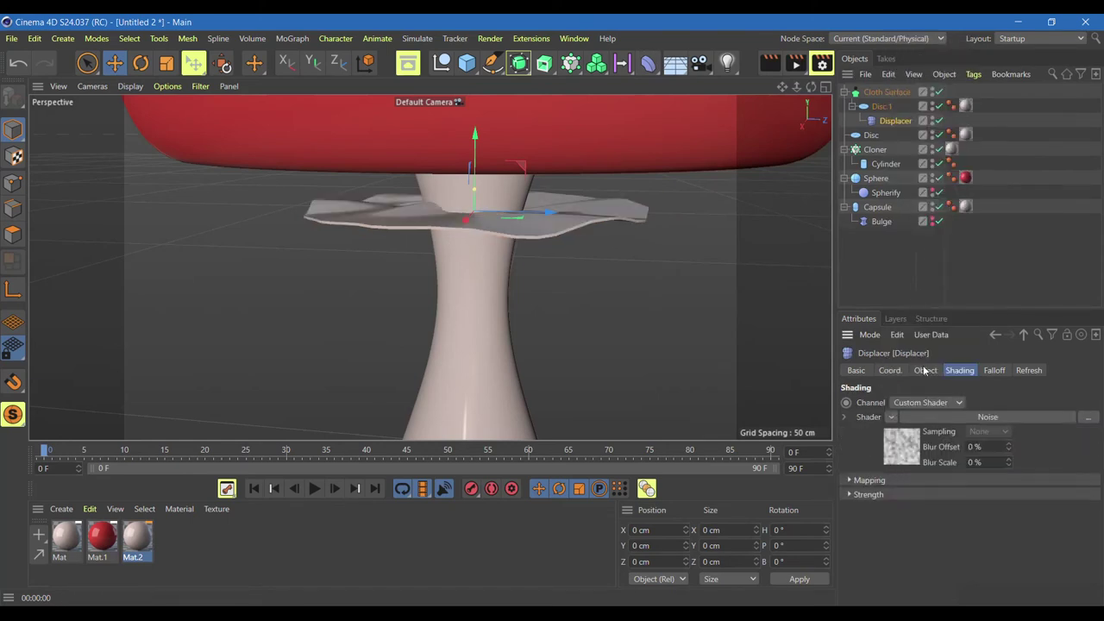
Set the Cloth Surface thickness to 0.5 cm, keeping 2 subdivisions, and add a Subdivision Surface.
{"action": "left_click", "coordinate": [894, 92]}
{"action": "left_click", "coordinate": [947, 409]}
{"action": "left_click", "coordinate": [947, 408]}
{"action": "left_click", "coordinate": [948, 401]}
{"action": "left_click", "coordinate": [948, 401]}
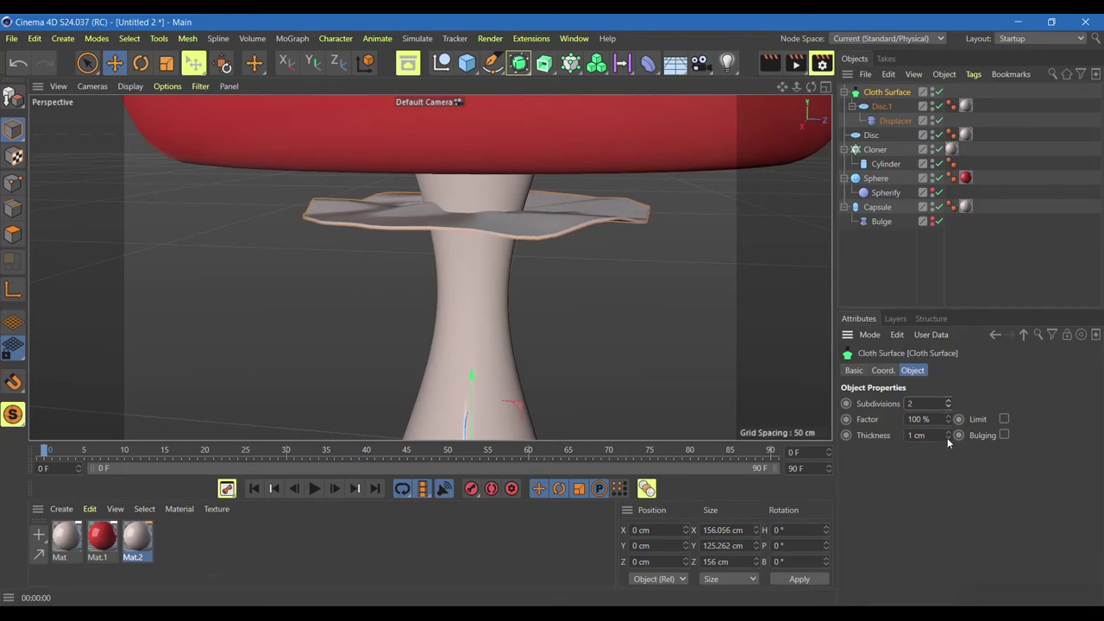
{"action": "left_click", "coordinate": [918, 435]}
{"action": "type", "text": "0."}
{"action": "type", "text": "5"}
{"action": "key", "text": "Return"}
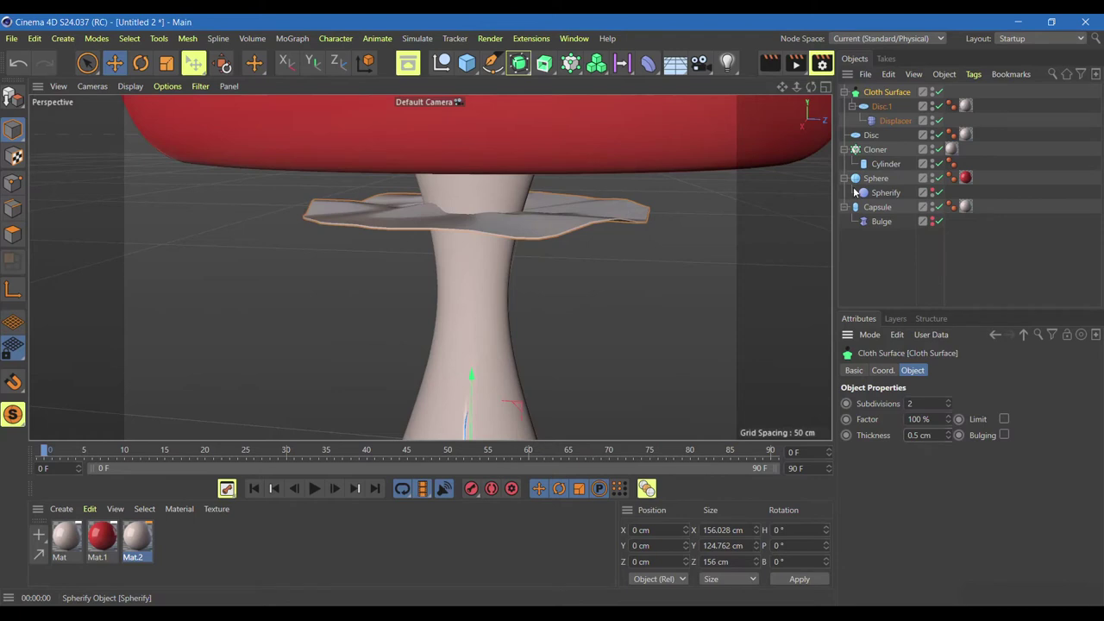
{"action": "left_click", "coordinate": [895, 121]}
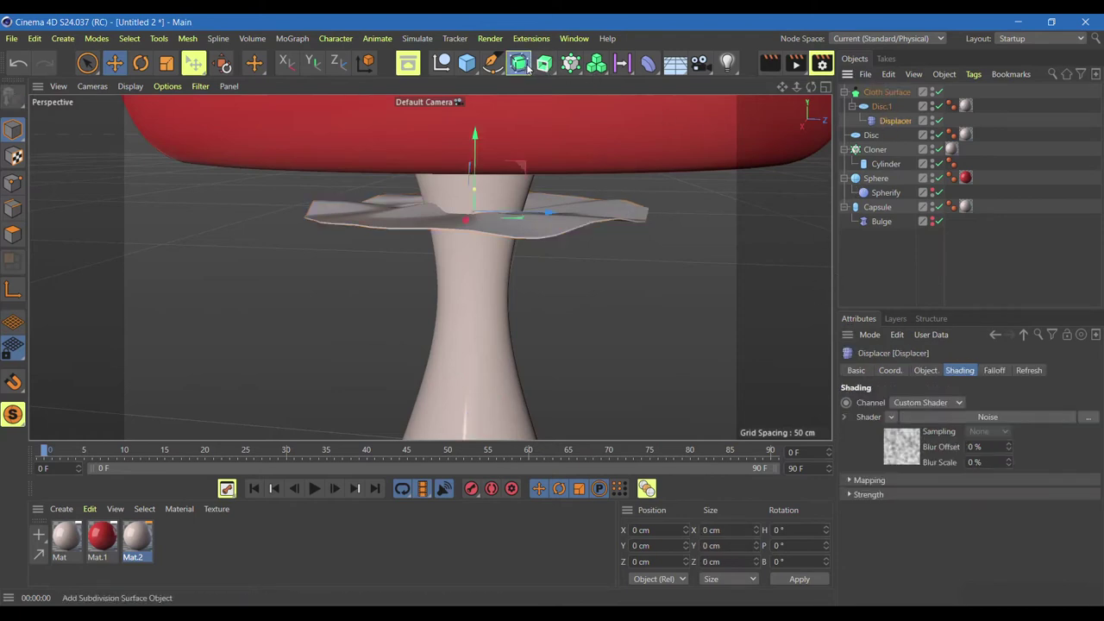
{"action": "left_click_drag", "start_coordinate": [525, 67], "coordinate": [574, 78]}
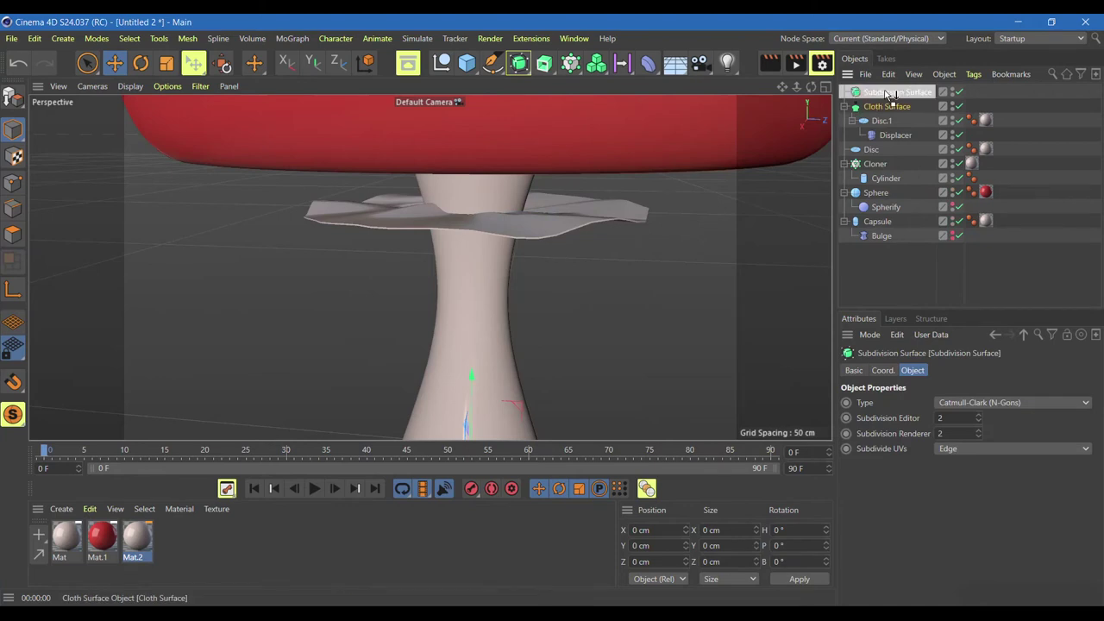
Nest the Cloth Surface inside the Subdivision Surface and preview the smoothed ring from below.
{"action": "left_click_drag", "start_coordinate": [886, 106], "coordinate": [890, 93]}
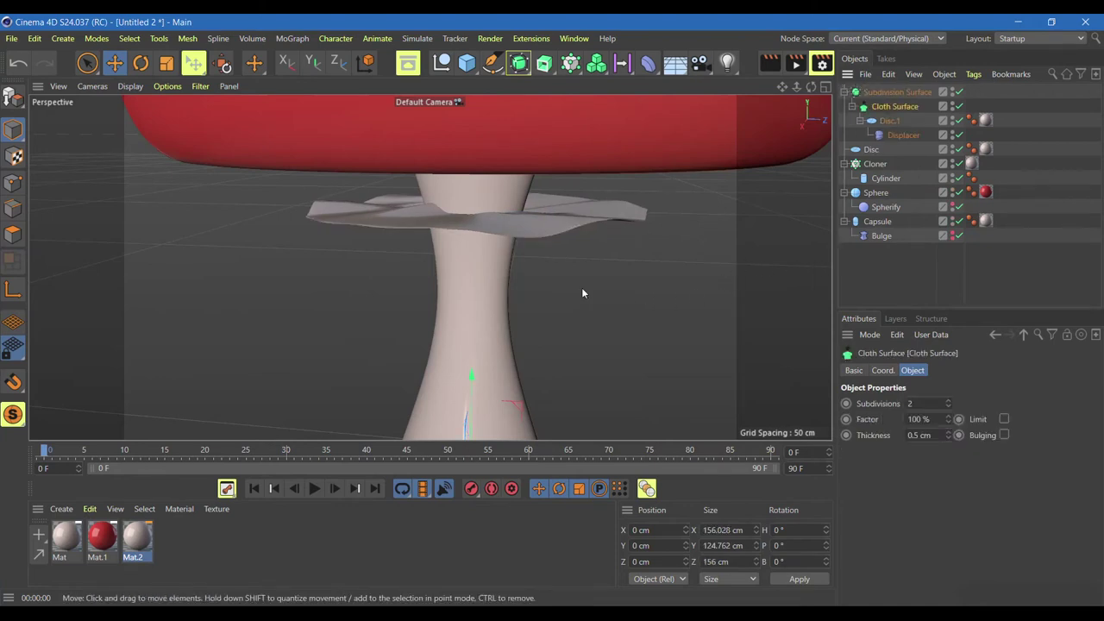
{"action": "left_click", "coordinate": [770, 62]}
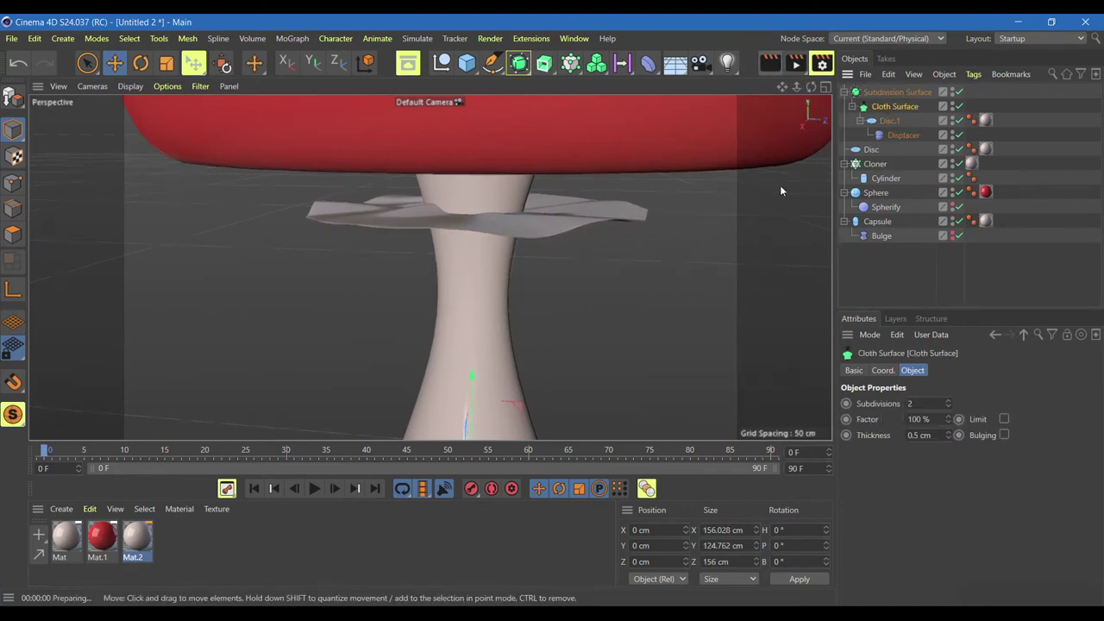
{"action": "scroll", "coordinate": [617, 339], "scroll_direction": "down", "scroll_amount": 3}
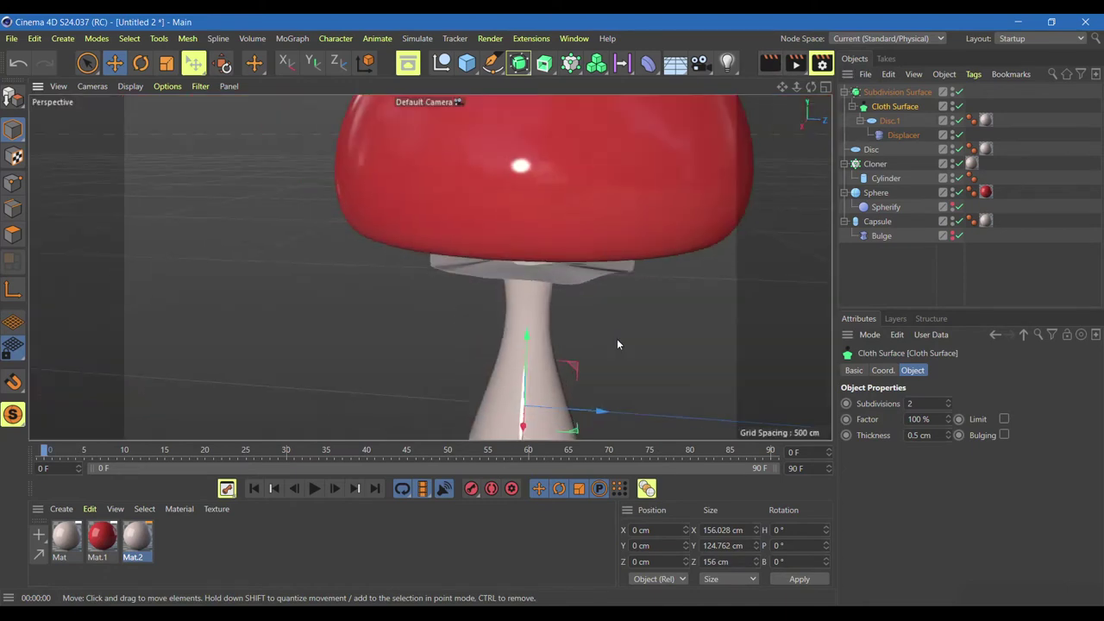
{"action": "scroll", "coordinate": [616, 340], "scroll_direction": "down", "scroll_amount": 3}
{"action": "left_click_drag", "start_coordinate": [811, 86], "coordinate": [429, 266]}
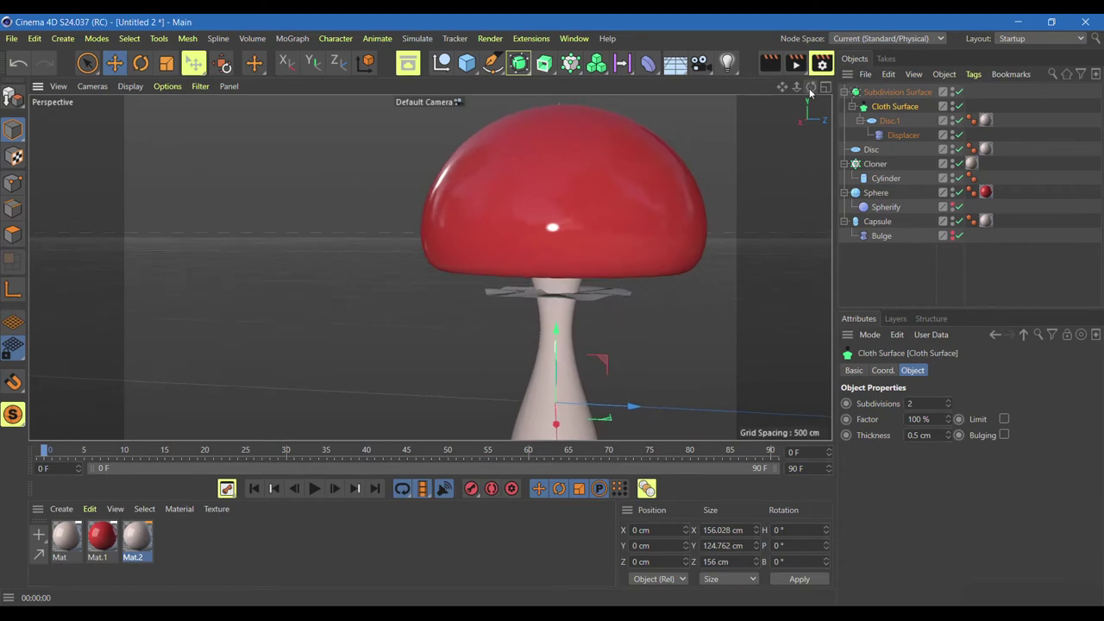
Reframe and render the whole mushroom, then duplicate the Mat.2 material.
{"action": "scroll", "coordinate": [652, 333], "scroll_direction": "down", "scroll_amount": 3}
{"action": "scroll", "coordinate": [656, 335], "scroll_direction": "down", "scroll_amount": 2}
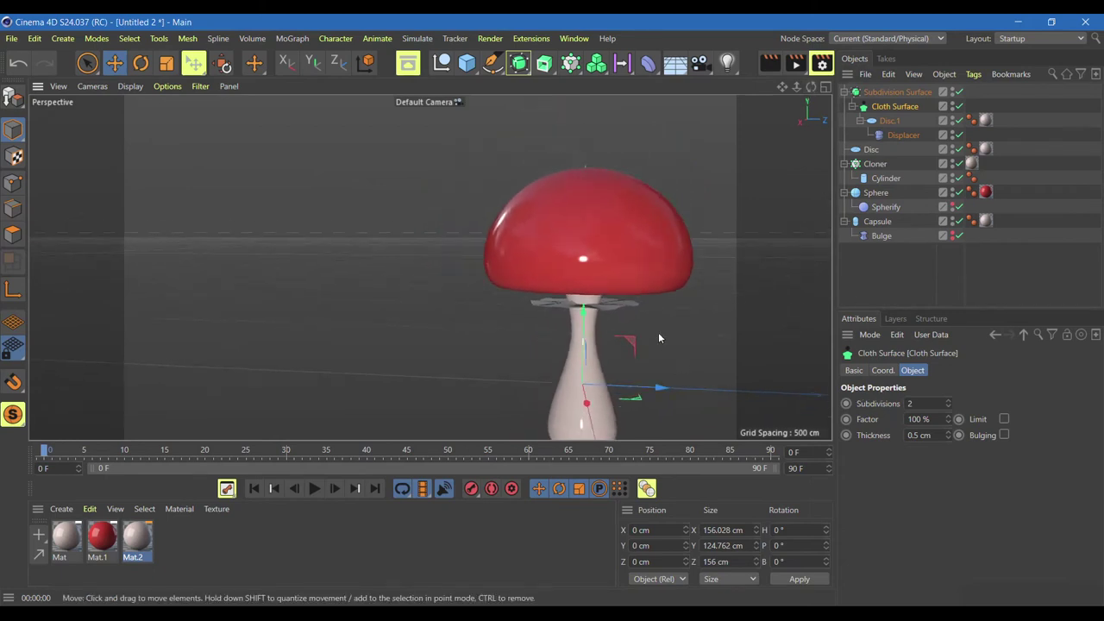
{"action": "scroll", "coordinate": [660, 337], "scroll_direction": "down", "scroll_amount": 2}
{"action": "left_click_drag", "start_coordinate": [781, 86], "coordinate": [657, 57]}
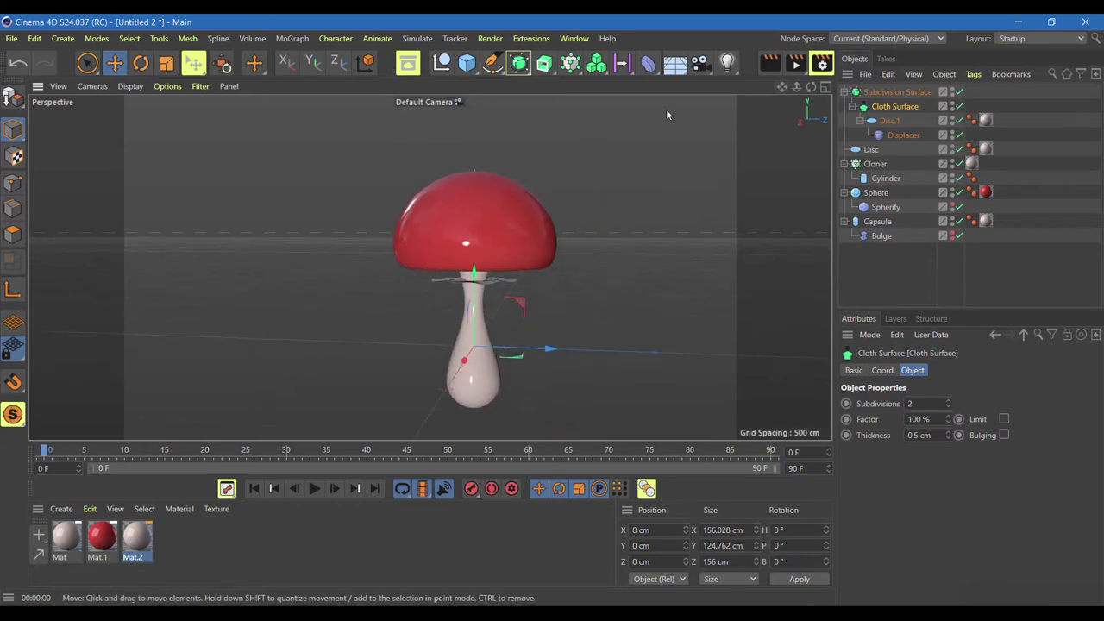
{"action": "left_click", "coordinate": [770, 62]}
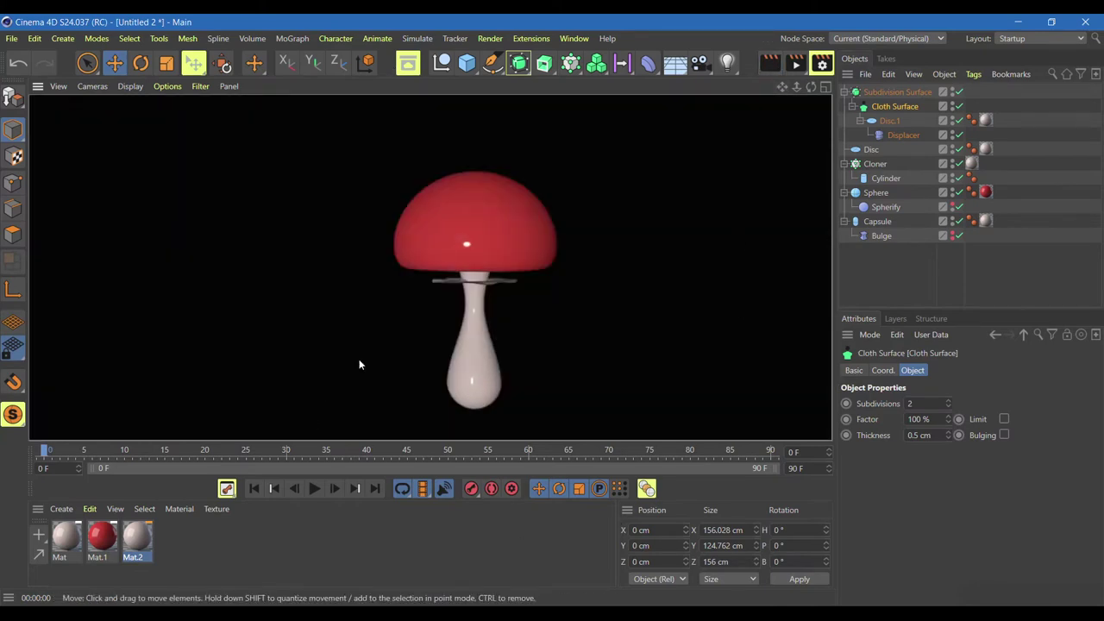
{"action": "left_click_drag", "start_coordinate": [133, 538], "coordinate": [179, 545], "text": "ctrl"}
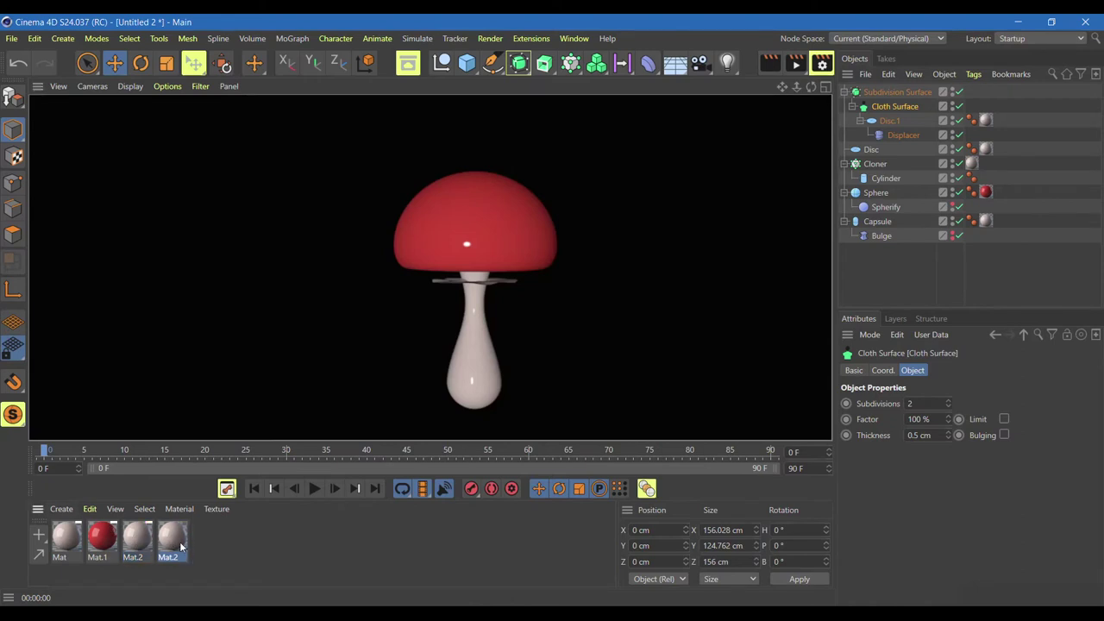
Make the Mat.2 copy near-white with saturation 2% and value 97%.
{"action": "double_click", "coordinate": [172, 541]}
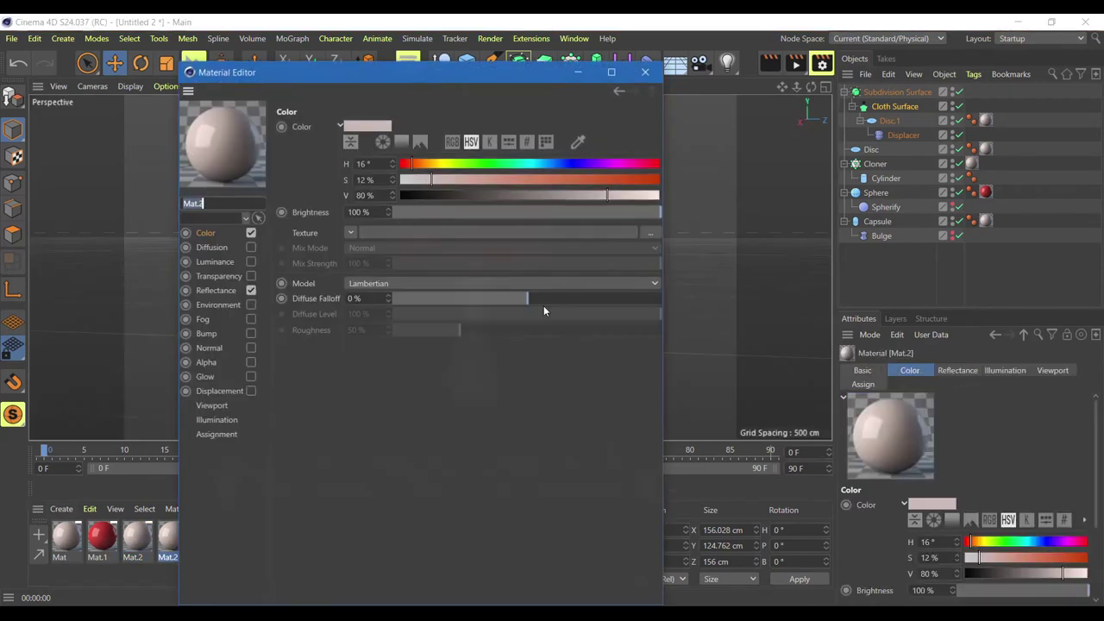
{"action": "left_click", "coordinate": [407, 183]}
{"action": "left_click", "coordinate": [653, 197]}
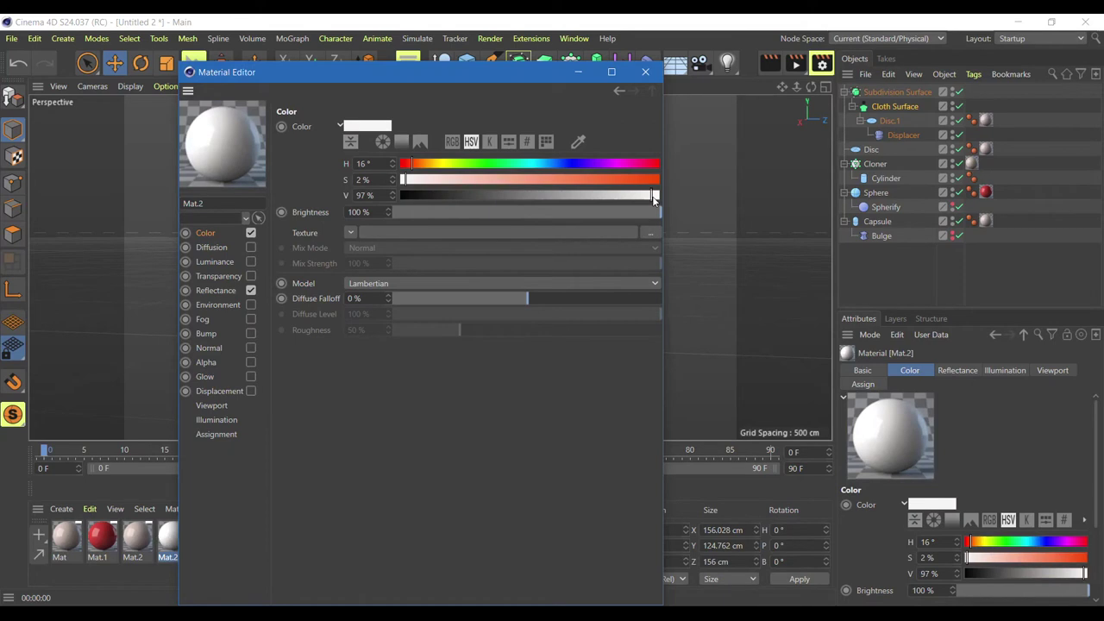
{"action": "left_click", "coordinate": [645, 71]}
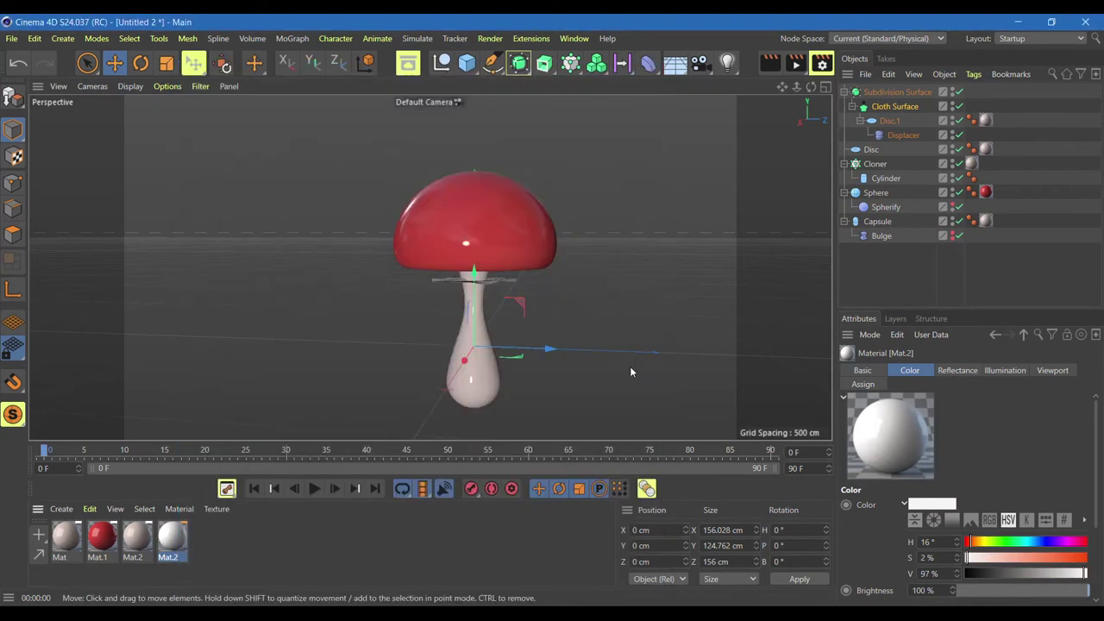
{"action": "left_click", "coordinate": [844, 92]}
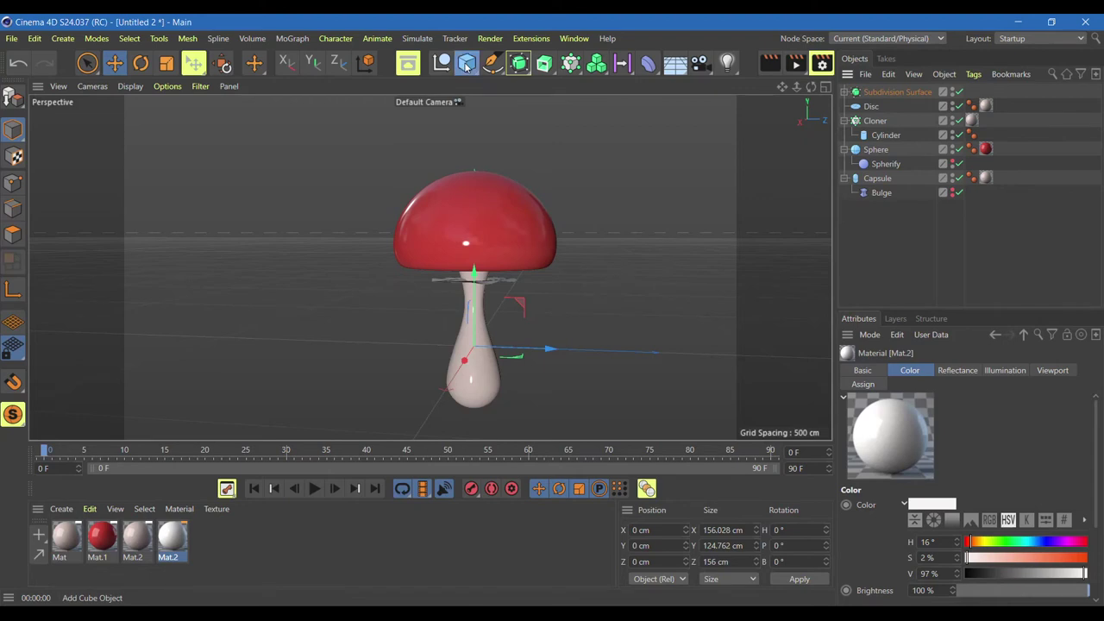
Add Sphere.1 with a 10 cm radius and apply the white Mat.2 material to it.
{"action": "left_click_drag", "start_coordinate": [466, 67], "coordinate": [749, 85]}
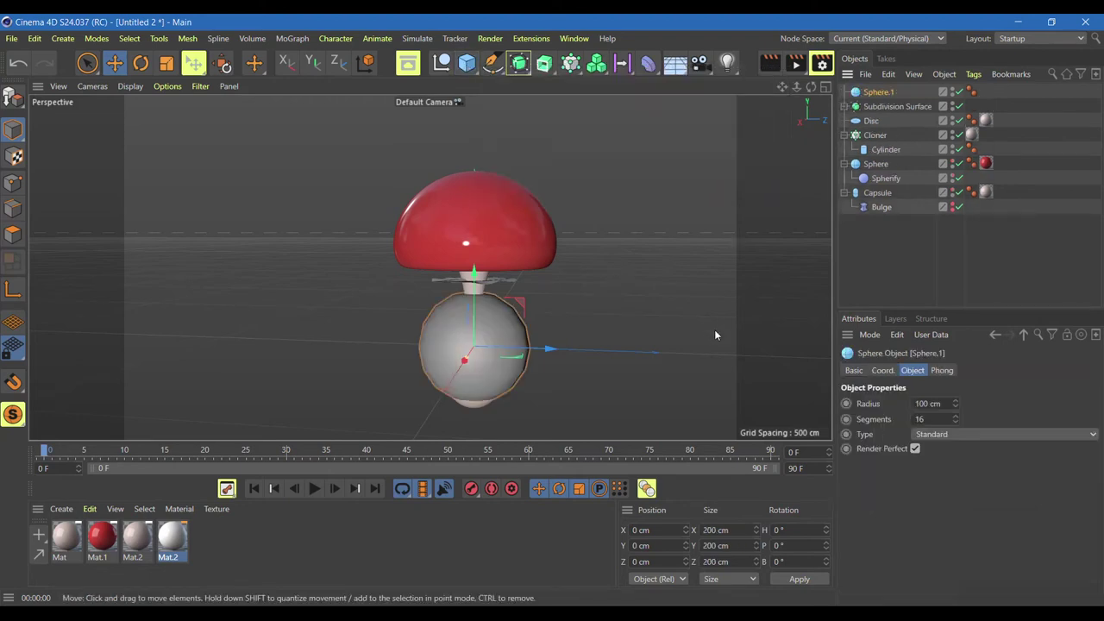
{"action": "left_click", "coordinate": [927, 404]}
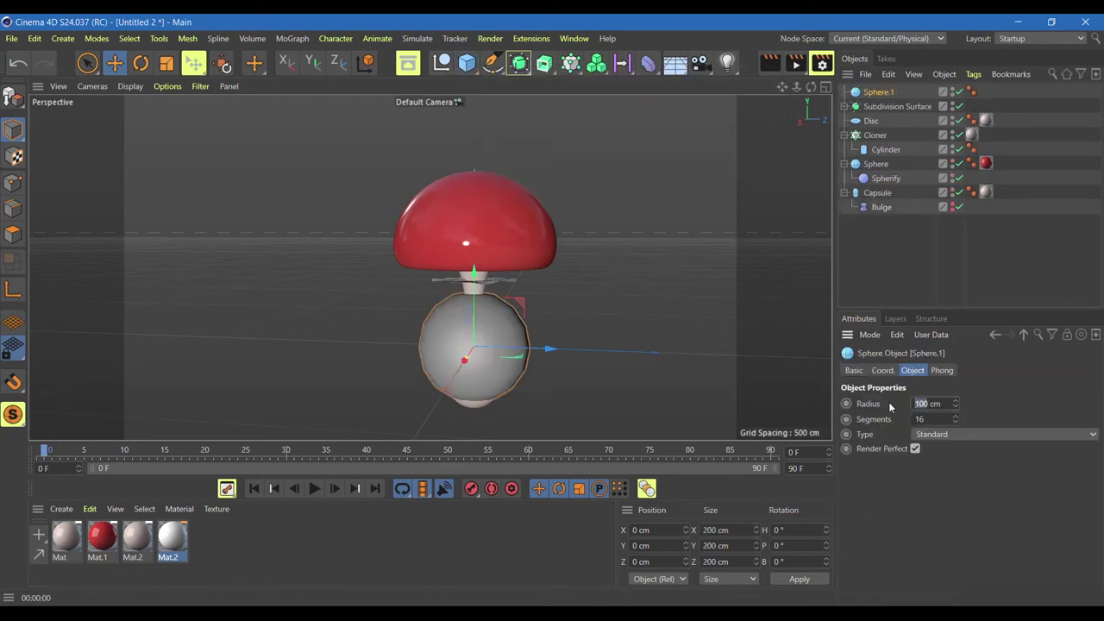
{"action": "type", "text": "10"}
{"action": "key", "text": "Return"}
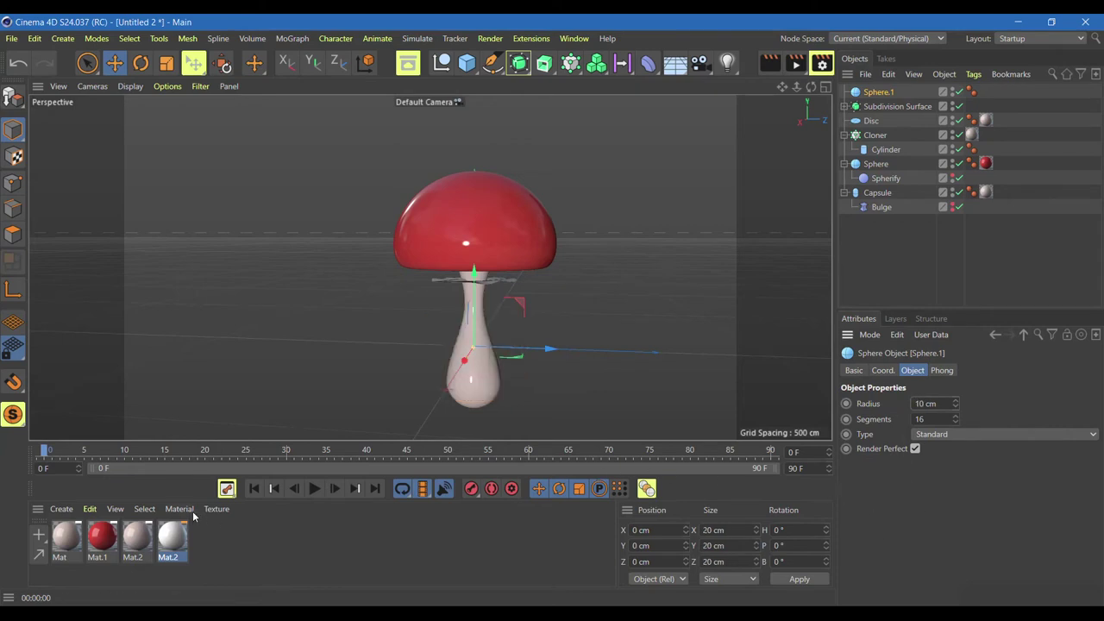
{"action": "left_click_drag", "start_coordinate": [885, 92], "coordinate": [886, 92]}
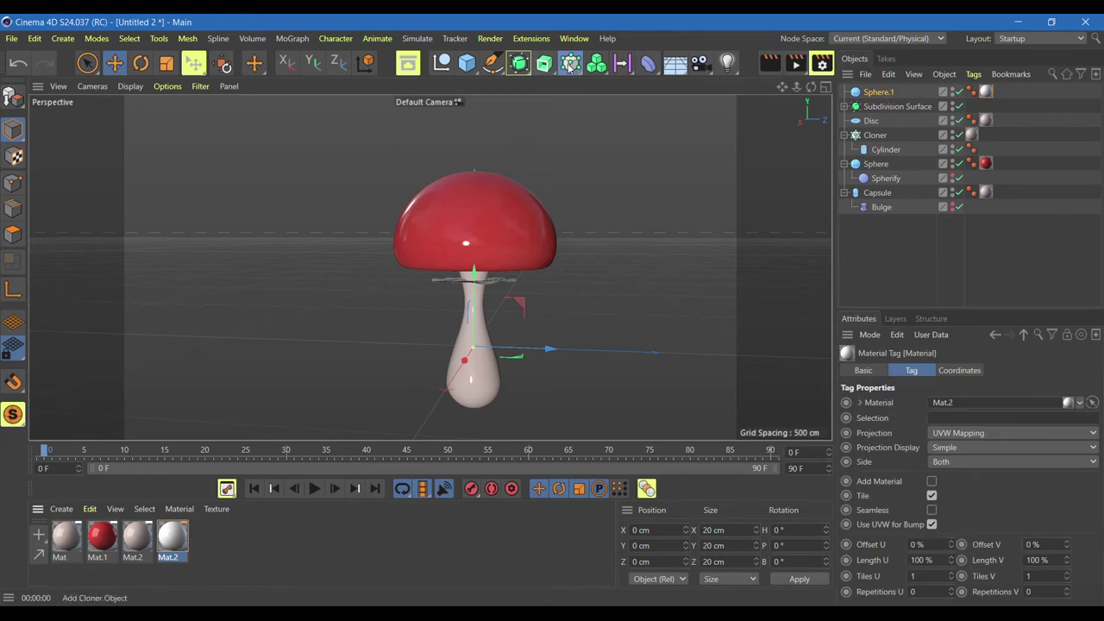
Add Cloner.1 with Sphere.1 nested inside it.
{"action": "left_click", "coordinate": [520, 63]}
{"action": "left_click", "coordinate": [559, 80]}
{"action": "left_click_drag", "start_coordinate": [885, 106], "coordinate": [879, 92]}
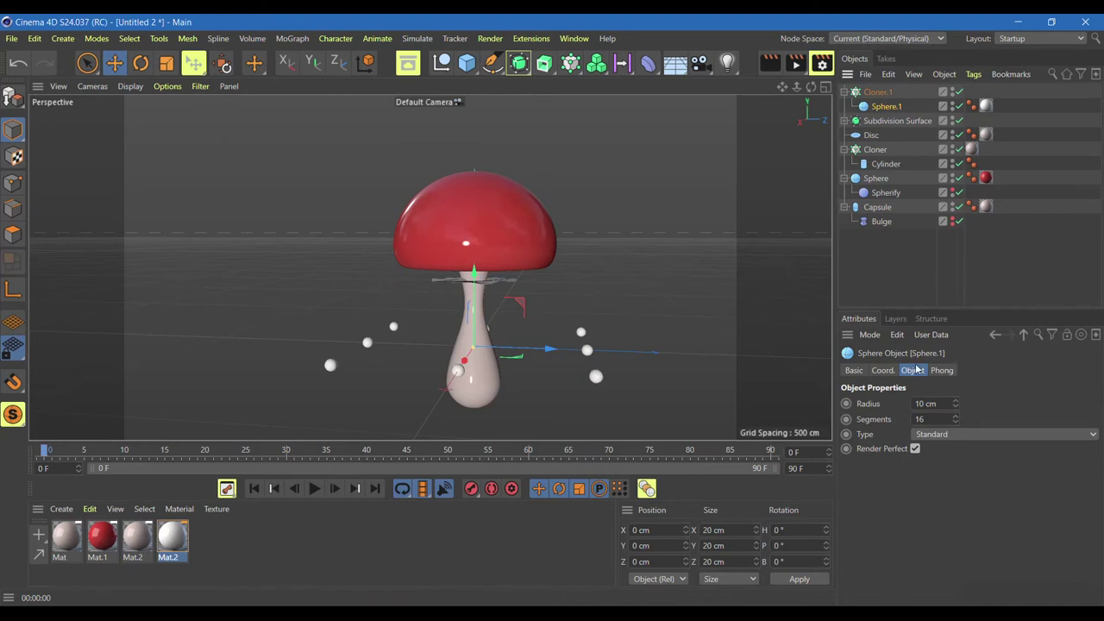
{"action": "left_click", "coordinate": [877, 91]}
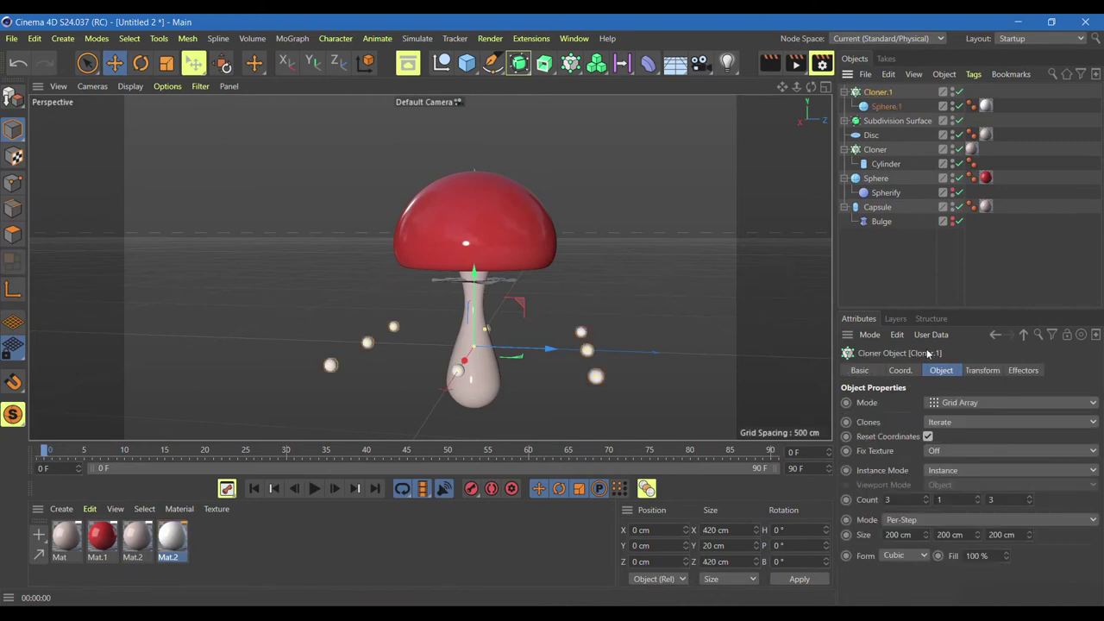
Set Cloner.1 to Object mode over the cap's surface, with the dot count at 79.
{"action": "left_click", "coordinate": [965, 402]}
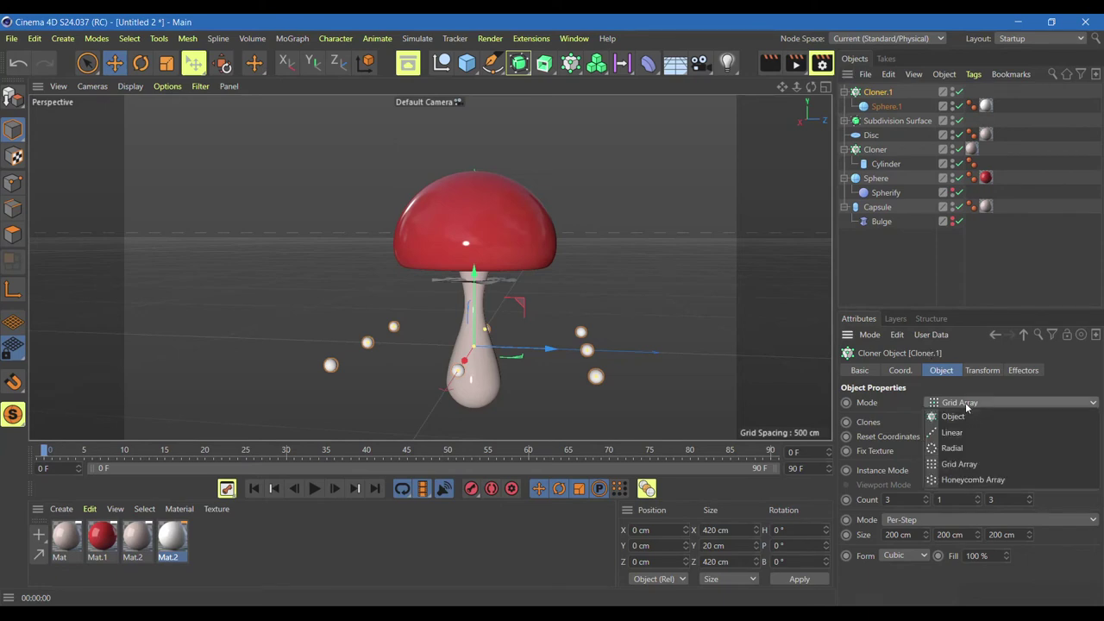
{"action": "left_click", "coordinate": [954, 417]}
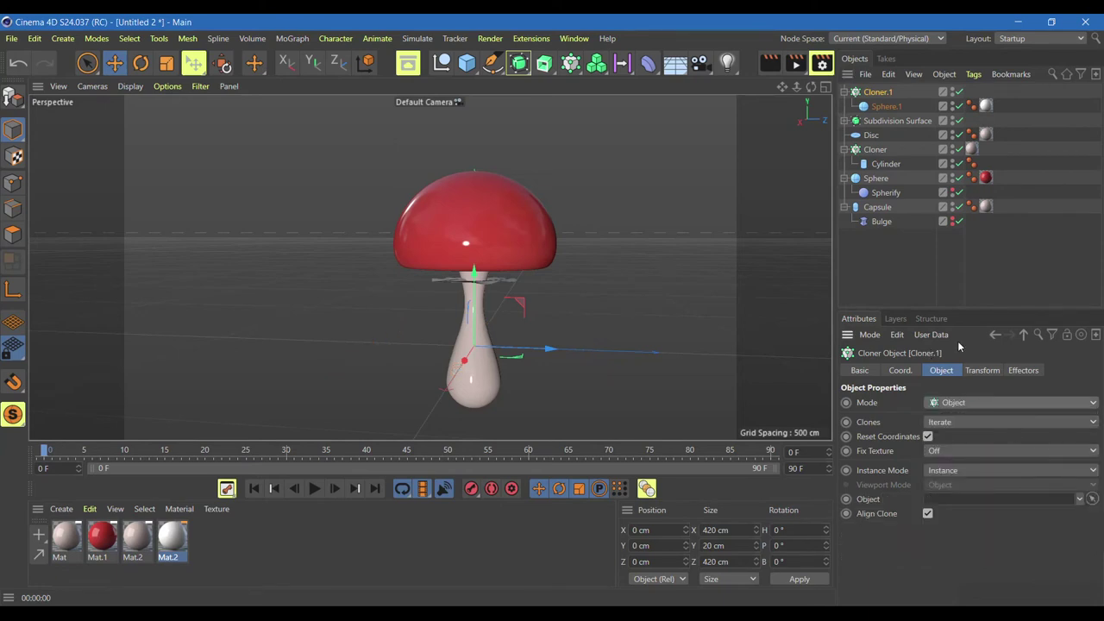
{"action": "left_click_drag", "start_coordinate": [876, 177], "coordinate": [949, 500]}
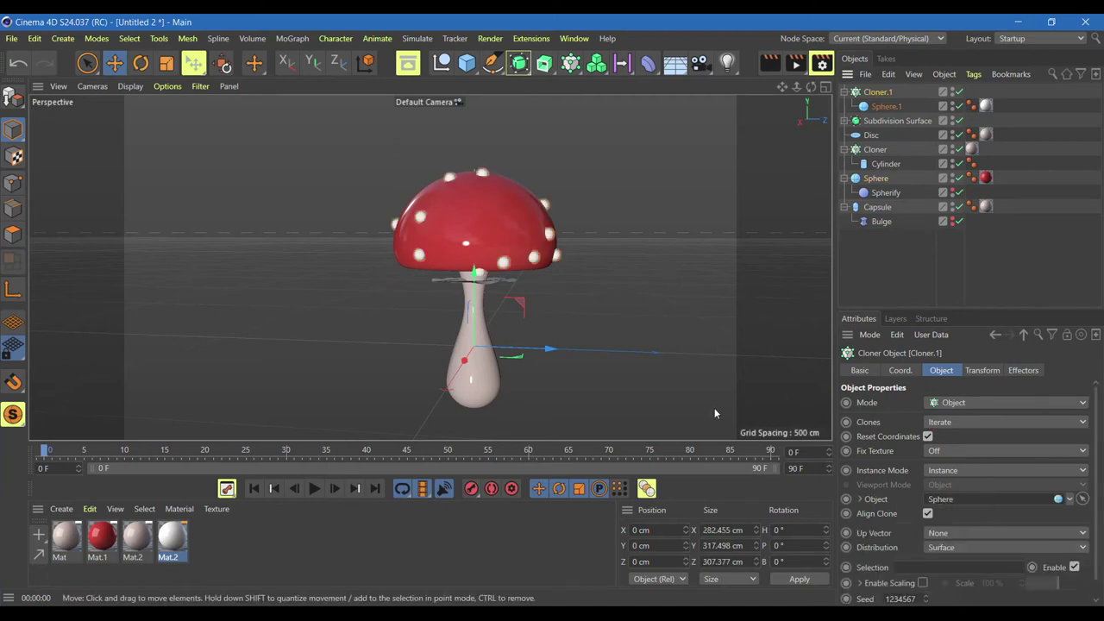
{"action": "mouse_move", "coordinate": [811, 87]}
{"action": "left_mouse_down"}
{"action": "mouse_move", "coordinate": [428, 266]}
{"action": "mouse_move", "coordinate": [835, 451]}
{"action": "left_mouse_up"}
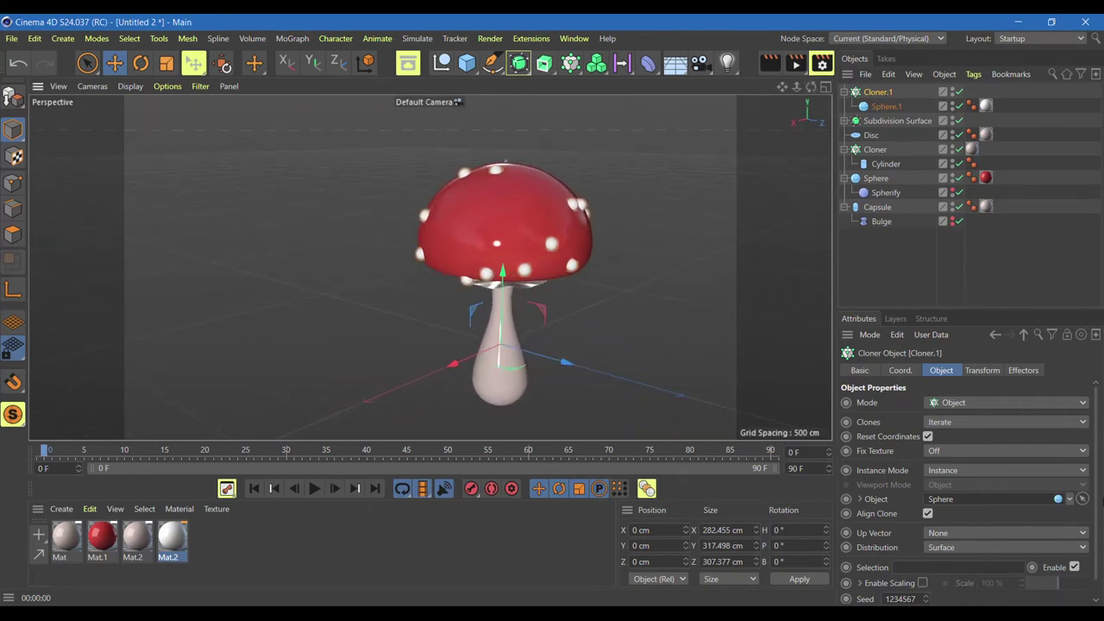
{"action": "scroll", "coordinate": [1097, 475], "scroll_direction": "down", "scroll_amount": 1}
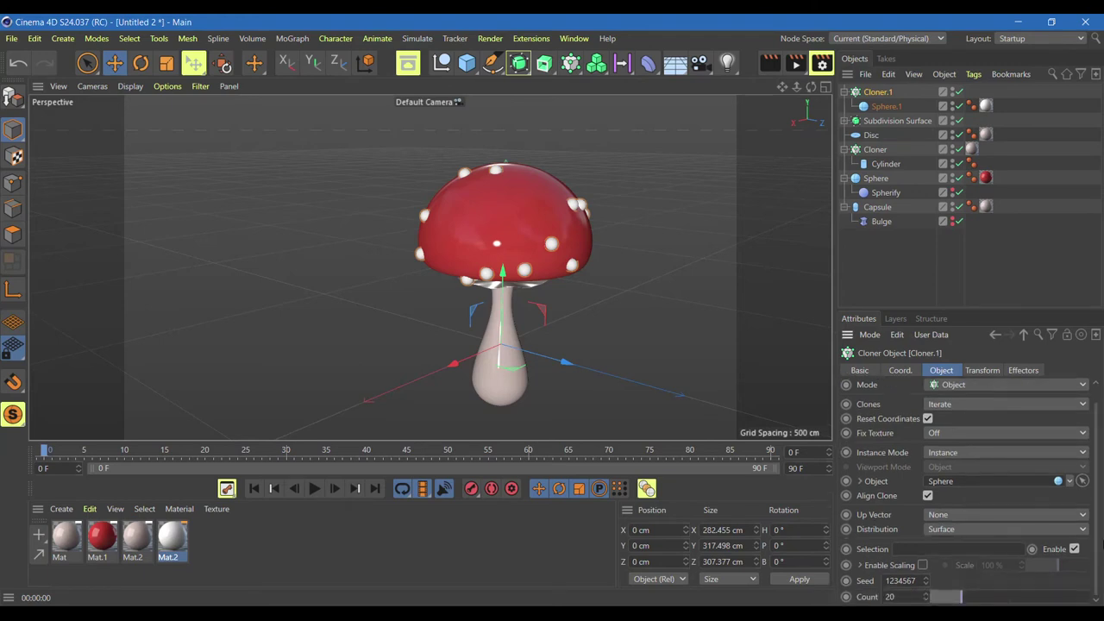
{"action": "left_click_drag", "start_coordinate": [917, 597], "coordinate": [1061, 597]}
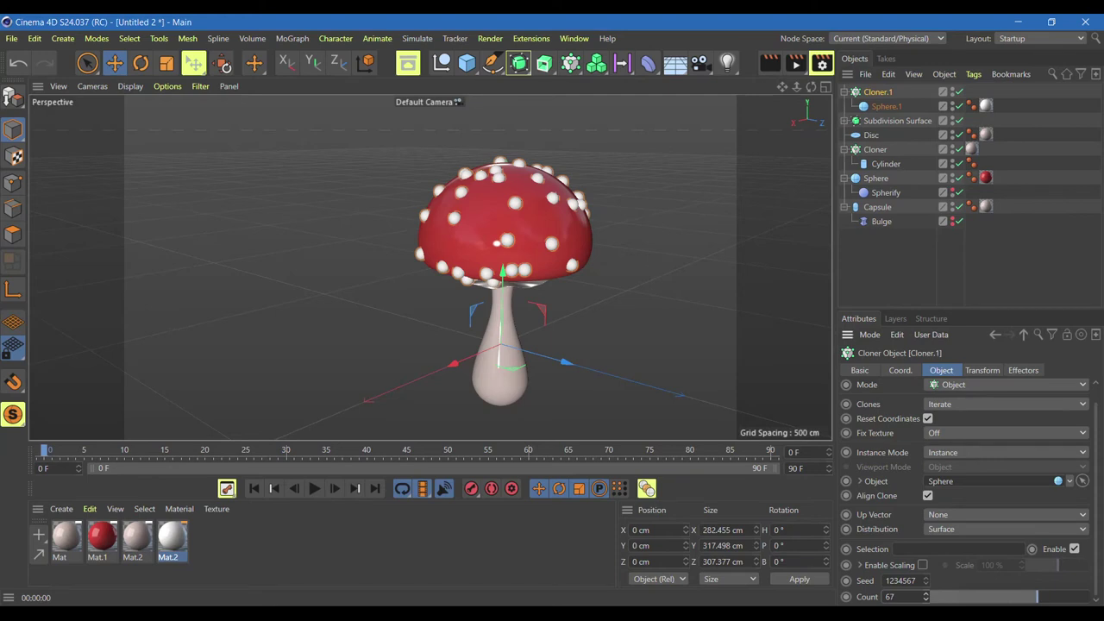
{"action": "left_click_drag", "start_coordinate": [1060, 596], "coordinate": [1055, 597]}
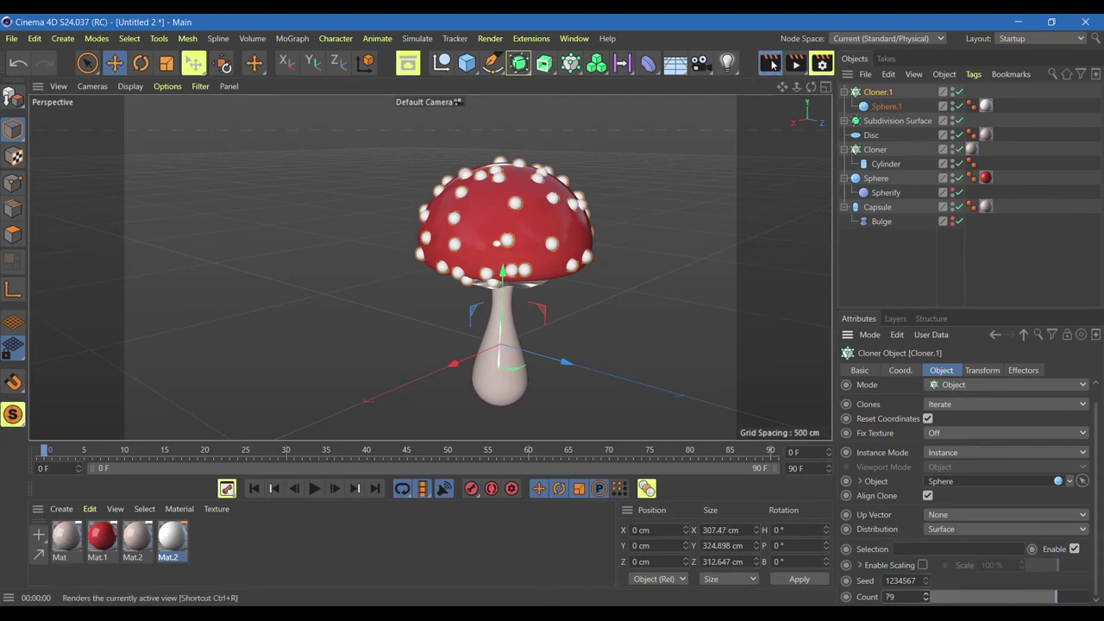
Select Sphere.1, hide Cloner.1, and move the dot sphere away from the mushroom.
{"action": "left_click", "coordinate": [770, 63]}
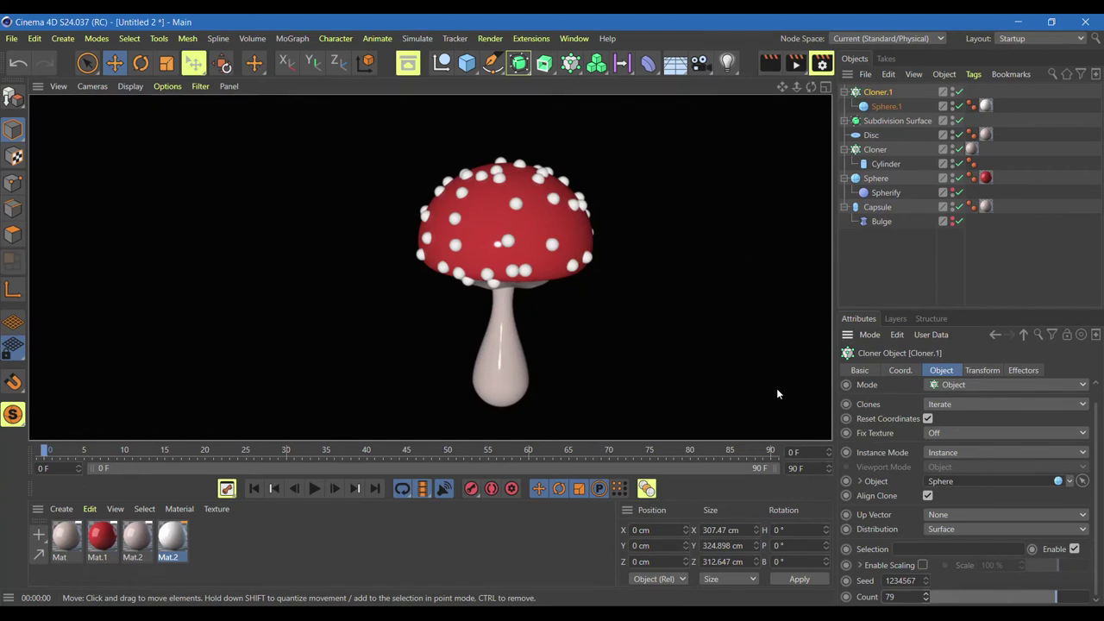
{"action": "left_click", "coordinate": [894, 107]}
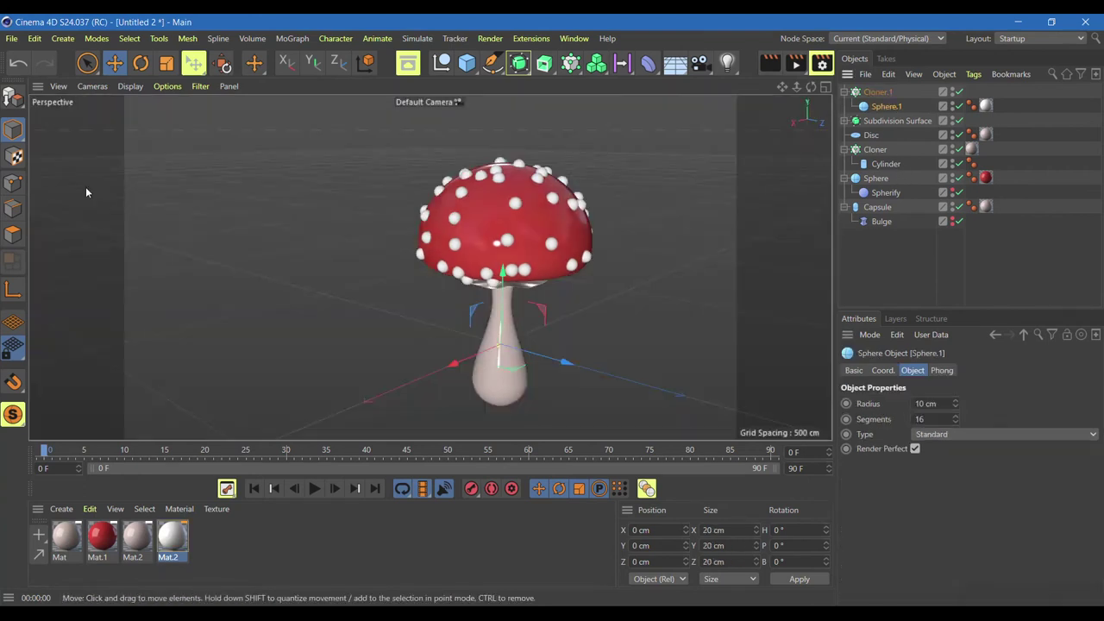
{"action": "mouse_move", "coordinate": [13, 130]}
{"action": "left_mouse_down"}
{"action": "mouse_move", "coordinate": [41, 151]}
{"action": "mouse_move", "coordinate": [41, 176]}
{"action": "left_mouse_up"}
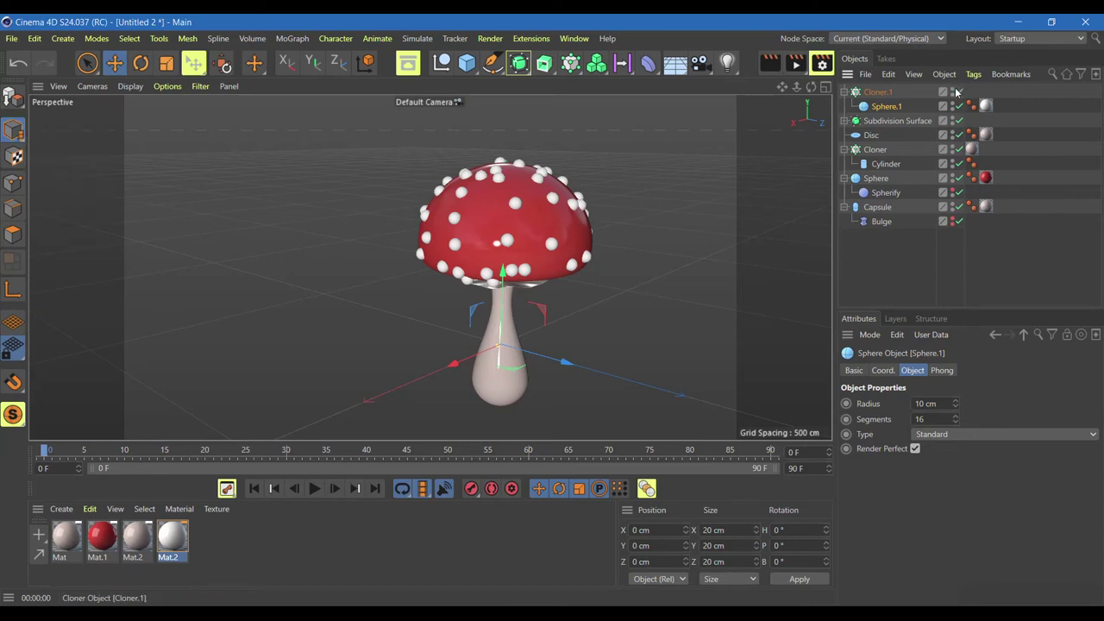
{"action": "left_click", "coordinate": [957, 91]}
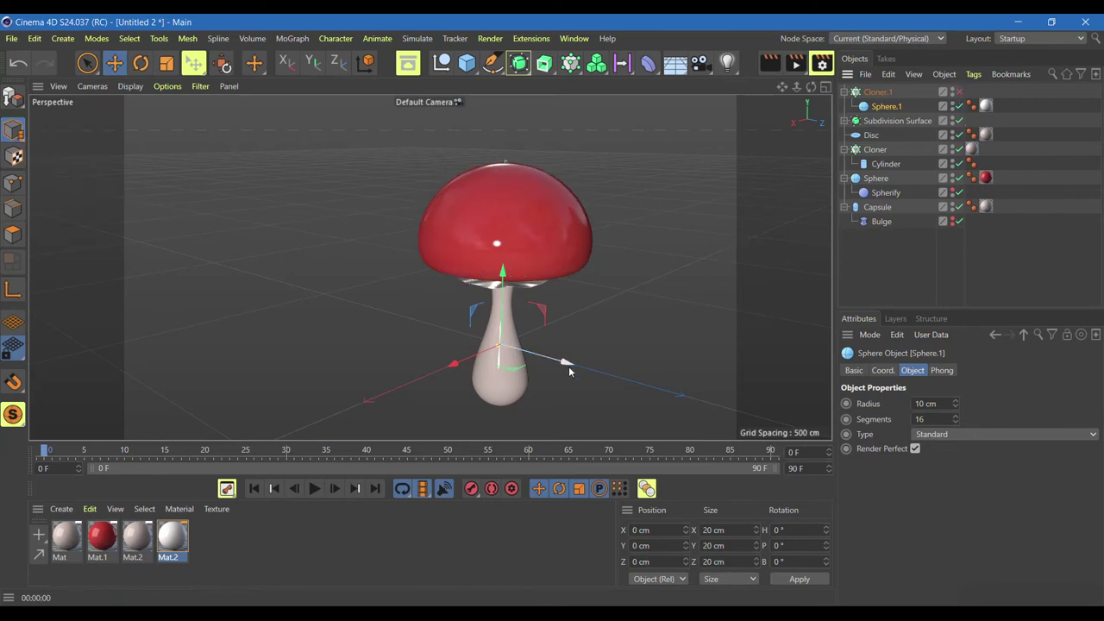
{"action": "left_click_drag", "start_coordinate": [567, 363], "coordinate": [383, 364]}
Scale the dot sphere flat in Y to 20 × 8.212 × 20 cm, back in Model mode.
{"action": "scroll", "coordinate": [331, 307], "scroll_direction": "up", "scroll_amount": 3}
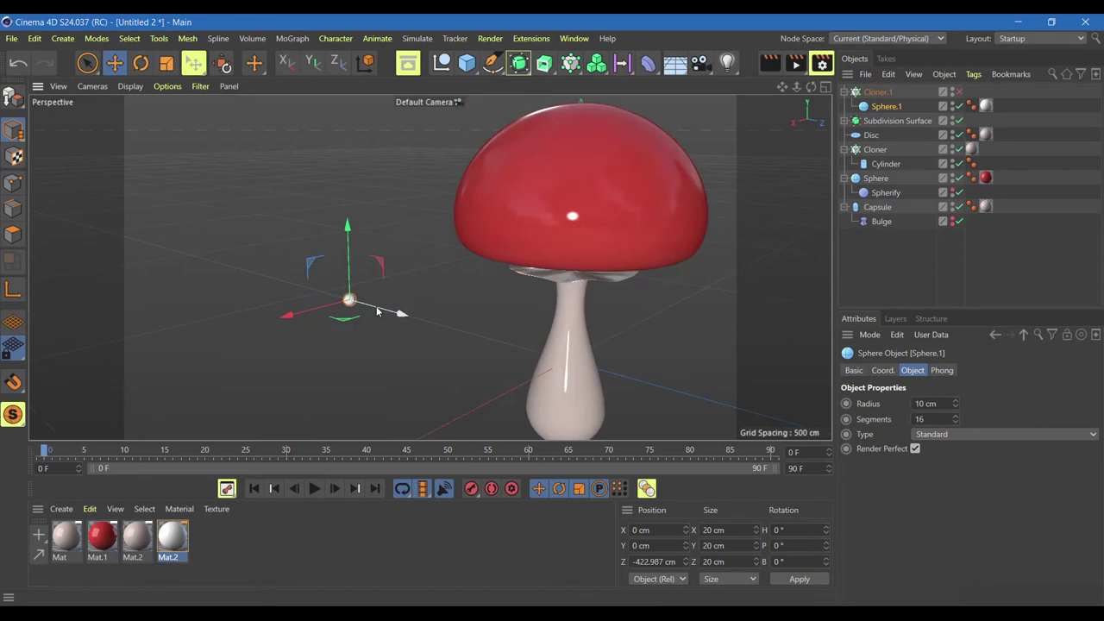
{"action": "scroll", "coordinate": [374, 290], "scroll_direction": "up", "scroll_amount": 3}
{"action": "scroll", "coordinate": [517, 319], "scroll_direction": "up", "scroll_amount": 2}
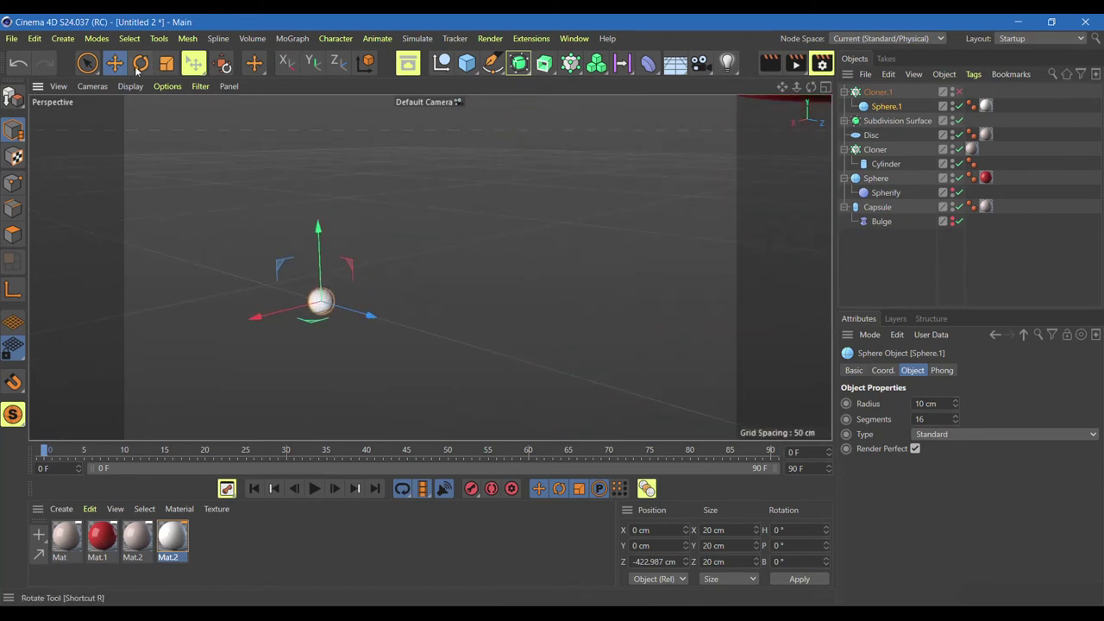
{"action": "left_click", "coordinate": [166, 63]}
{"action": "left_click_drag", "start_coordinate": [318, 229], "coordinate": [324, 272]}
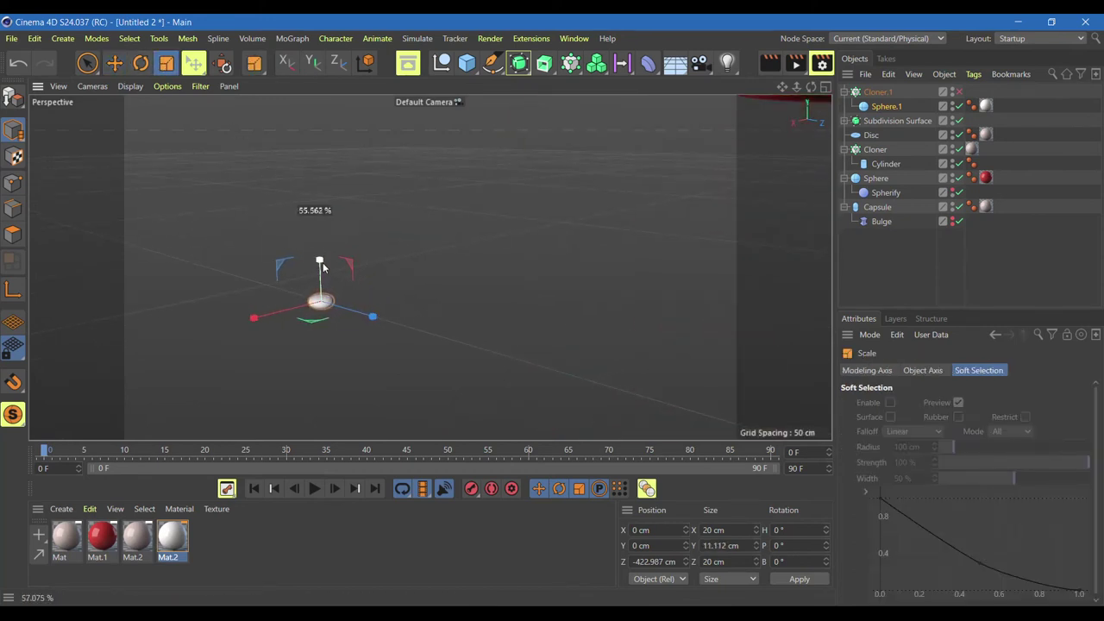
{"action": "left_click", "coordinate": [13, 129]}
{"action": "left_click", "coordinate": [51, 149]}
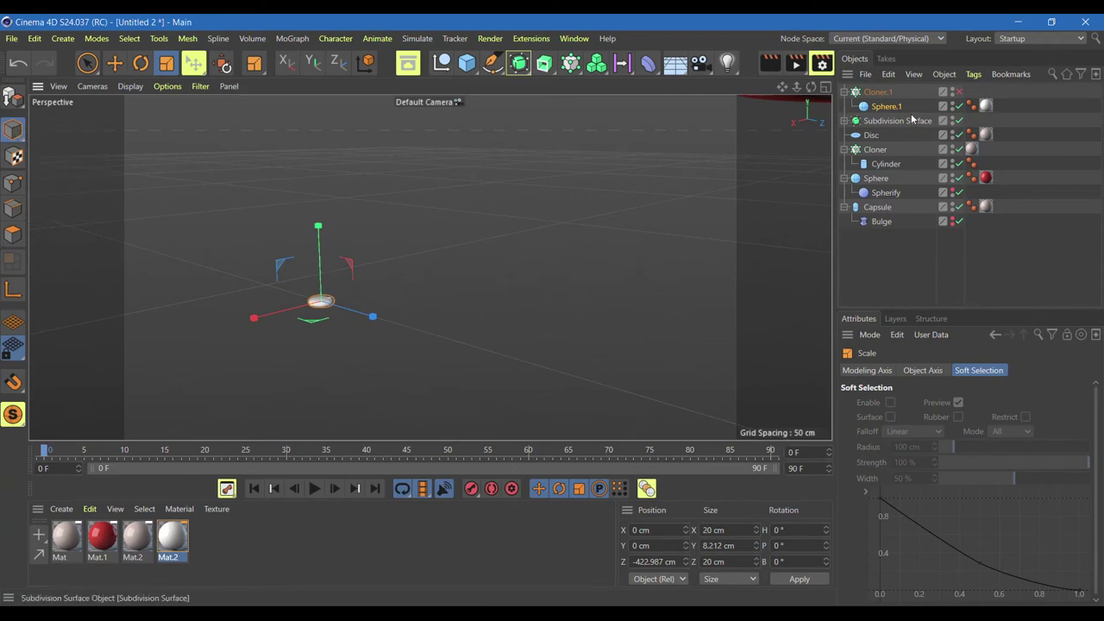
Reframe the mushroom and select Cloner.1 to bring the dots back.
{"action": "scroll", "coordinate": [447, 245], "scroll_direction": "down", "scroll_amount": 2}
{"action": "scroll", "coordinate": [447, 247], "scroll_direction": "down", "scroll_amount": 2}
{"action": "scroll", "coordinate": [447, 248], "scroll_direction": "down", "scroll_amount": 3}
{"action": "scroll", "coordinate": [447, 248], "scroll_direction": "down", "scroll_amount": 2}
{"action": "scroll", "coordinate": [447, 248], "scroll_direction": "down", "scroll_amount": 2}
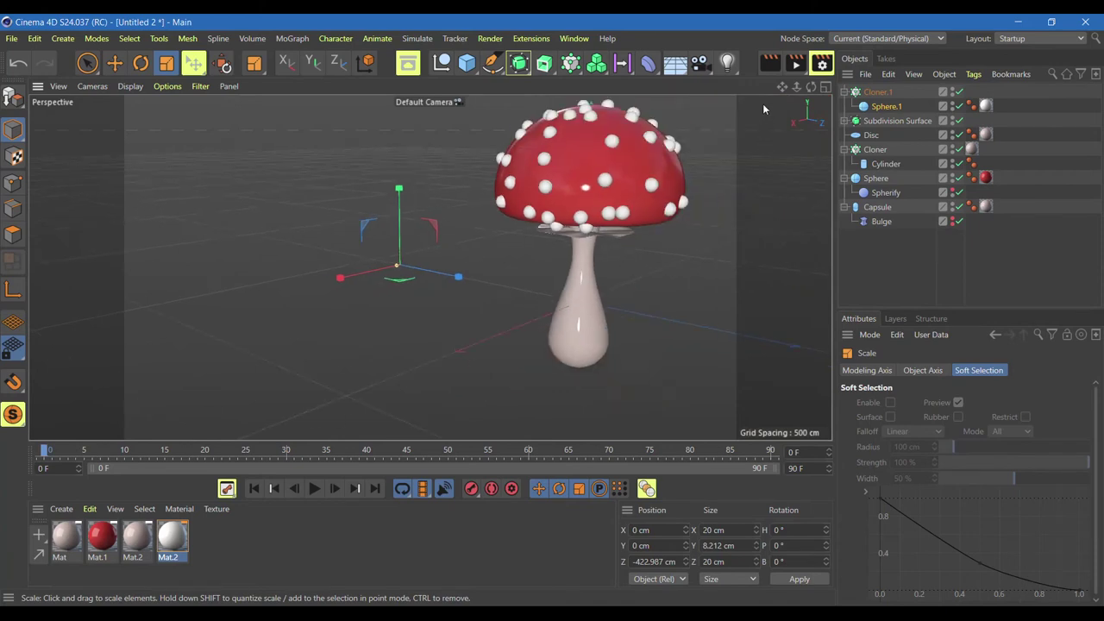
{"action": "left_click_drag", "start_coordinate": [781, 87], "coordinate": [738, 156]}
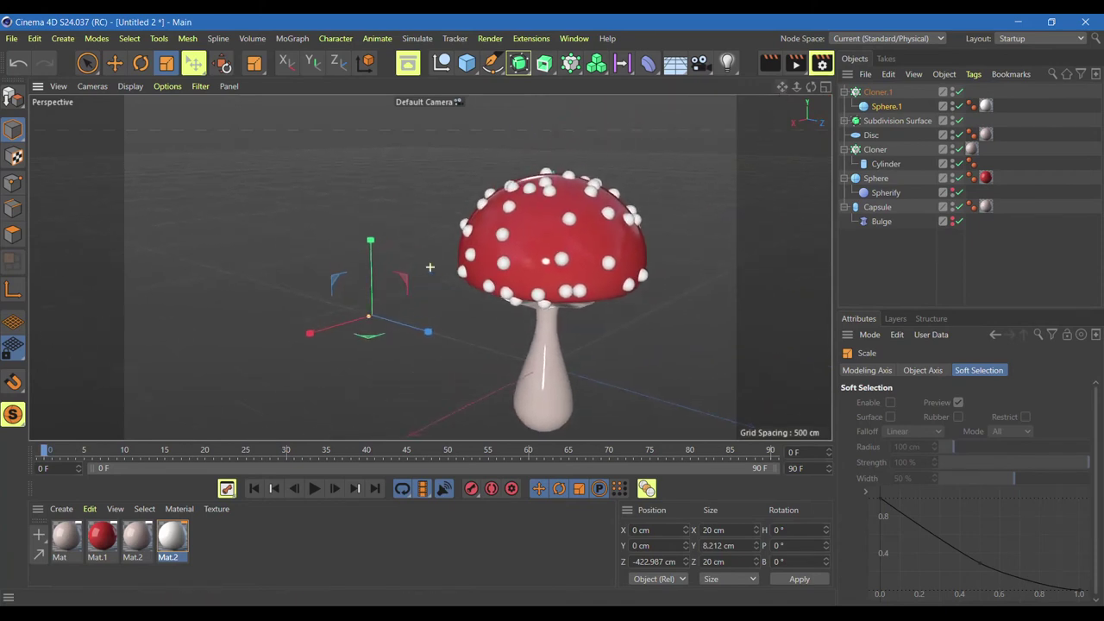
{"action": "left_click", "coordinate": [886, 108]}
{"action": "left_click", "coordinate": [882, 95]}
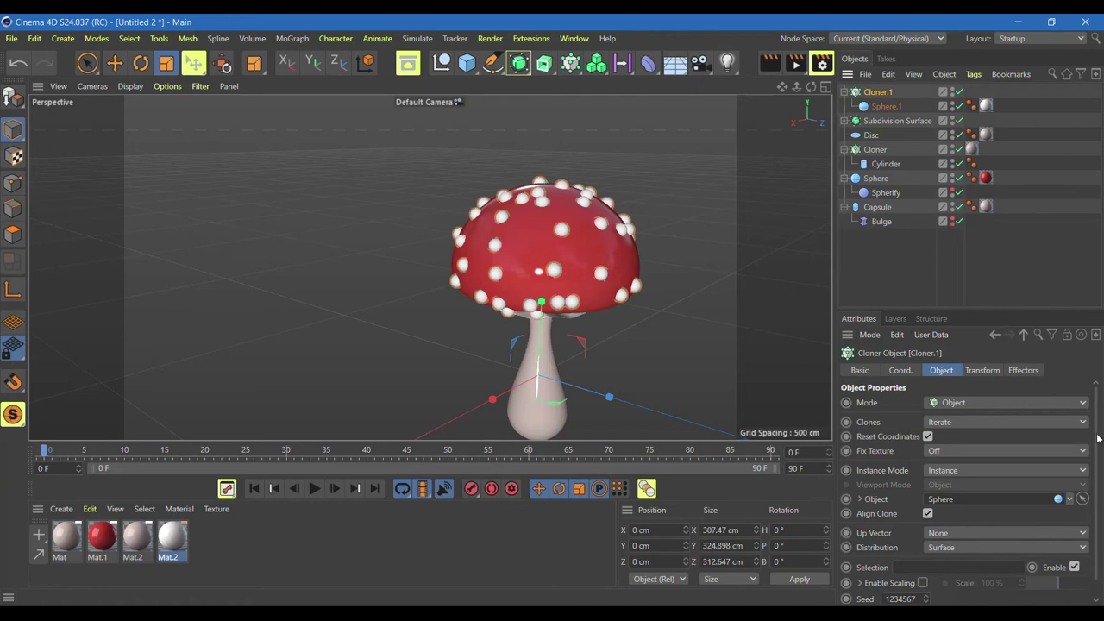
Lower the Cloner.1 count to 34 and shrink Sphere.1's radius to 8 cm.
{"action": "scroll", "coordinate": [1097, 439], "scroll_direction": "down", "scroll_amount": 1}
{"action": "mouse_move", "coordinate": [925, 601]}
{"action": "left_mouse_down"}
{"action": "mouse_move", "coordinate": [914, 596]}
{"action": "mouse_move", "coordinate": [927, 597]}
{"action": "left_mouse_up"}
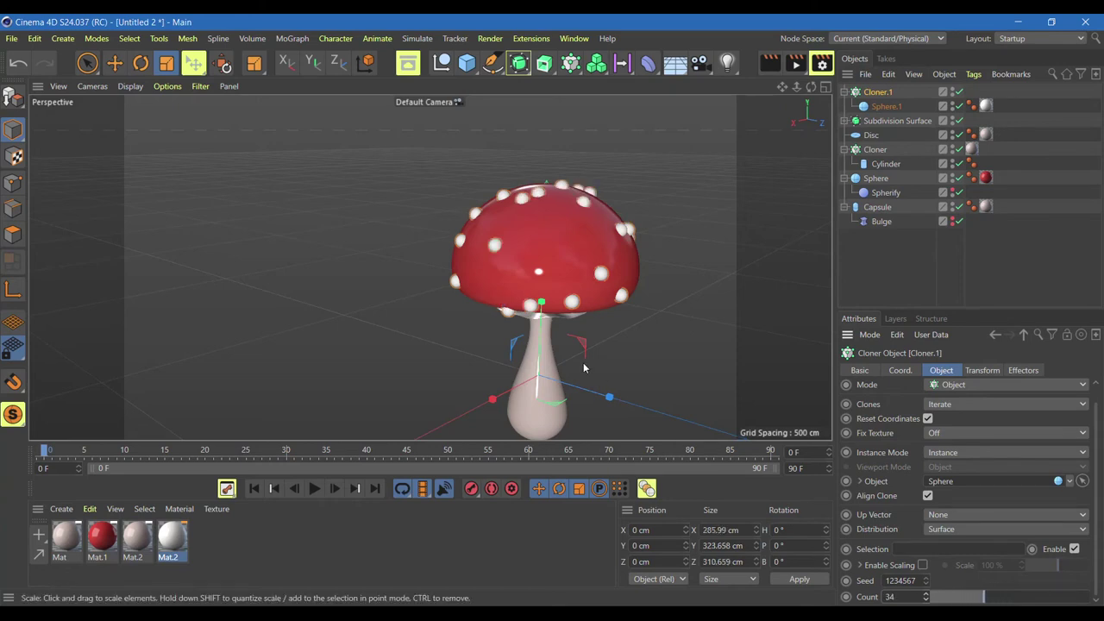
{"action": "left_click", "coordinate": [770, 62]}
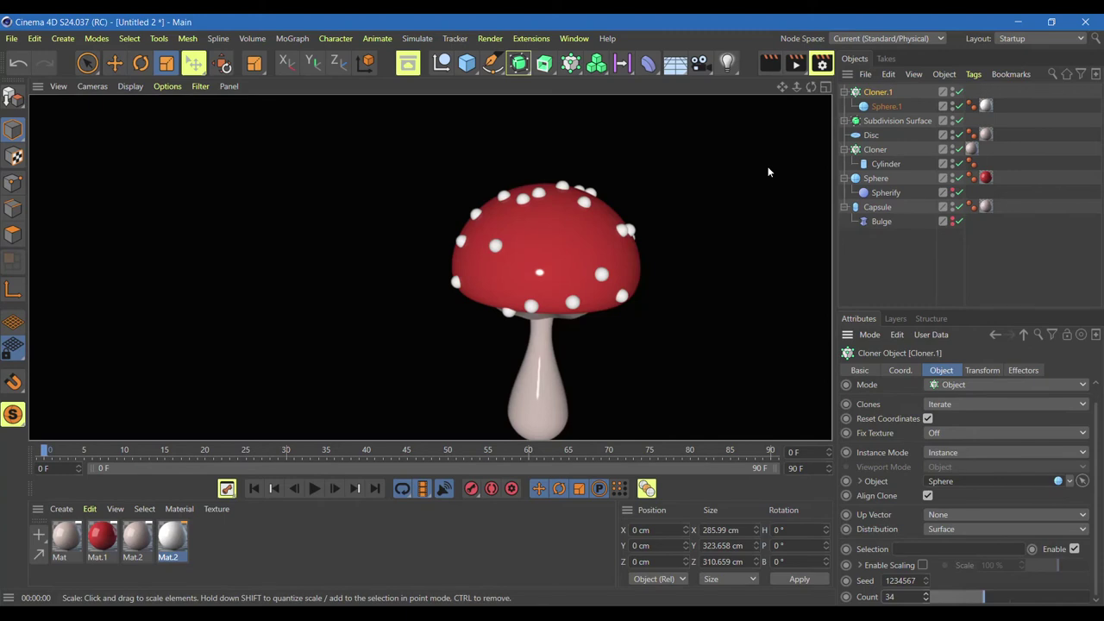
{"action": "left_click_drag", "start_coordinate": [429, 266], "coordinate": [466, 216], "text": "alt"}
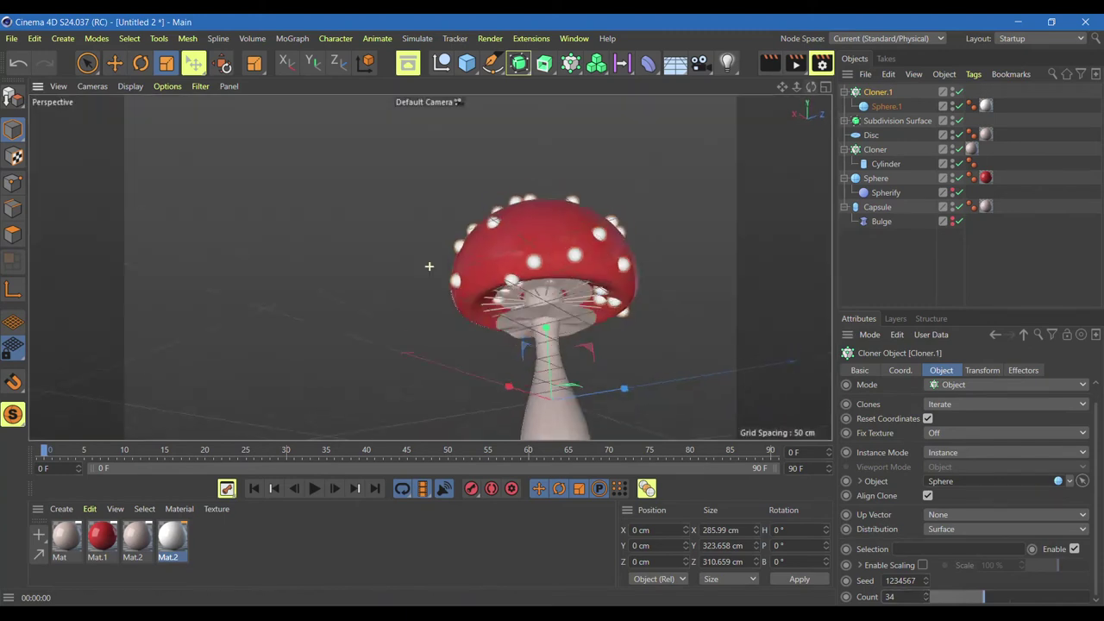
{"action": "left_click_drag", "start_coordinate": [428, 265], "coordinate": [428, 266], "text": "alt"}
{"action": "left_click", "coordinate": [886, 106]}
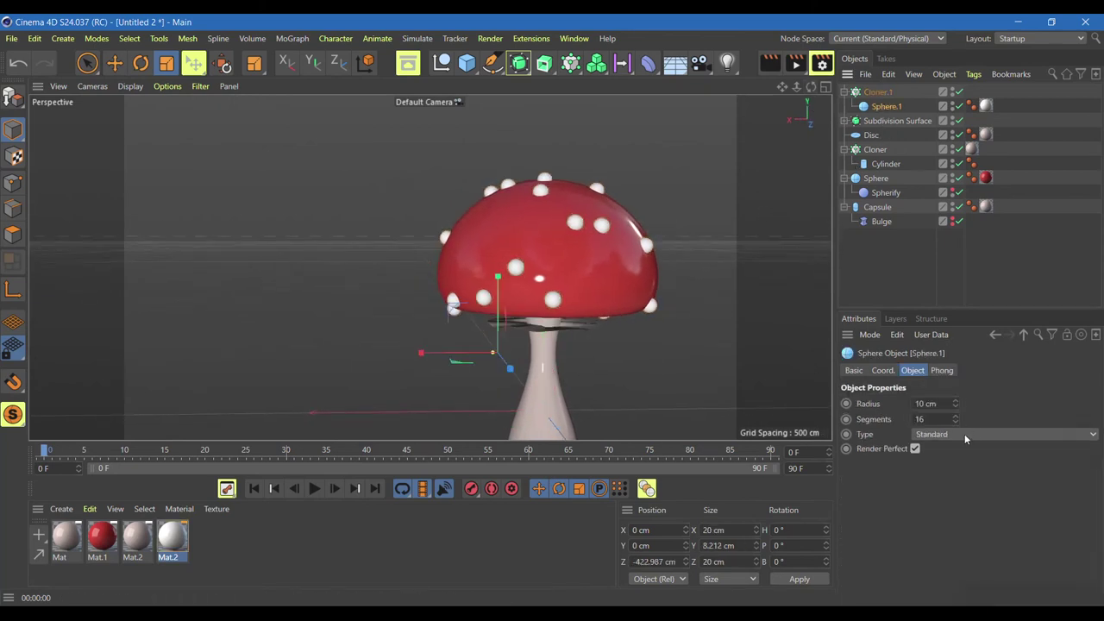
{"action": "mouse_move", "coordinate": [955, 404]}
{"action": "left_mouse_down"}
{"action": "mouse_move", "coordinate": [955, 422]}
{"action": "mouse_move", "coordinate": [884, 136]}
{"action": "left_mouse_up"}
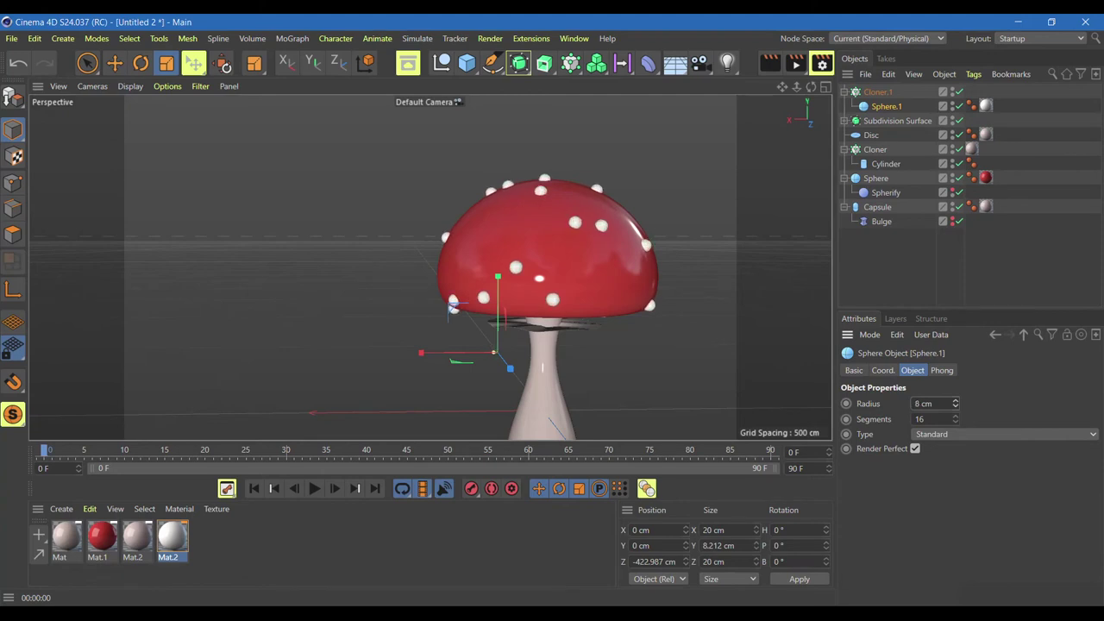
Add a Random effector to the dots' cloner and zero its X position offset.
{"action": "left_click", "coordinate": [873, 93]}
{"action": "left_click", "coordinate": [570, 62]}
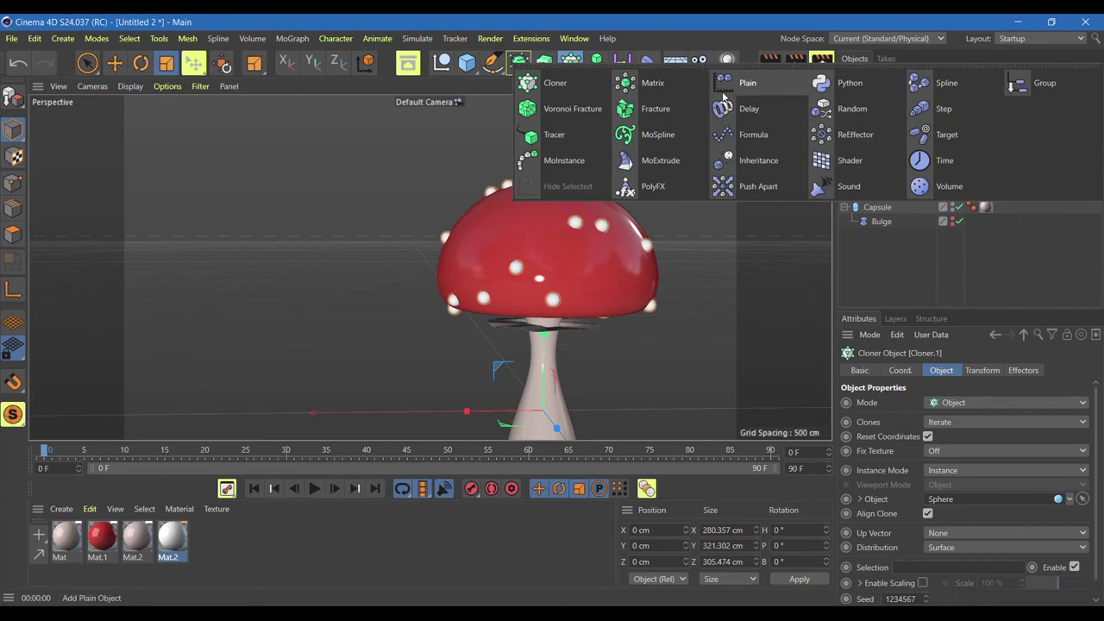
{"action": "left_click", "coordinate": [838, 112]}
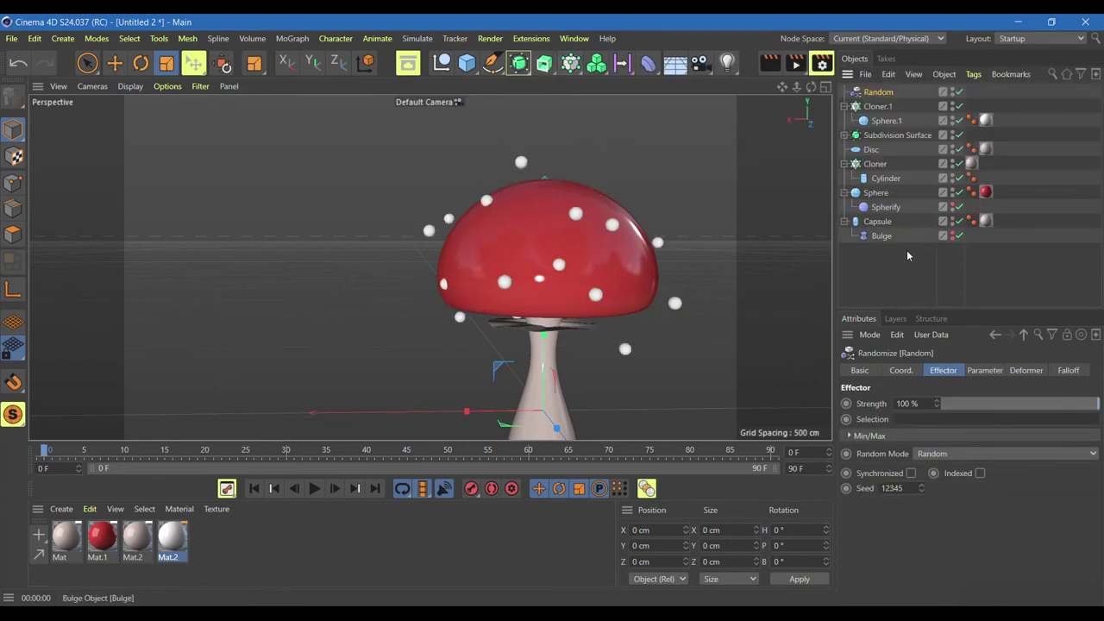
{"action": "left_click", "coordinate": [984, 371]}
{"action": "left_click", "coordinate": [915, 447]}
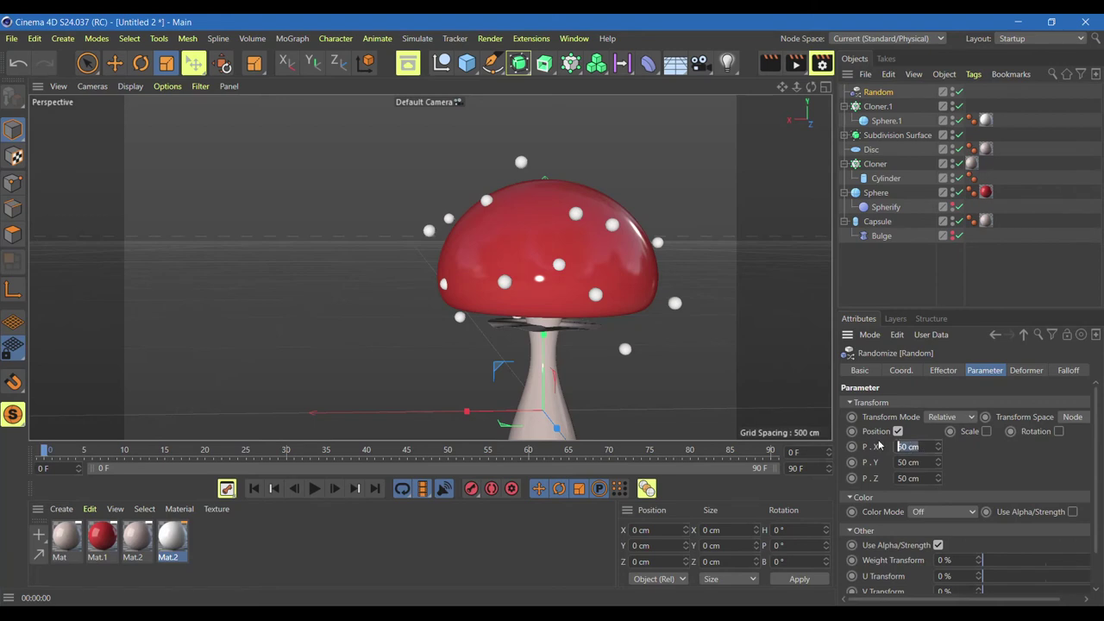
{"action": "type", "text": "0"}
{"action": "left_click", "coordinate": [921, 480]}
Switch the Random effector from position to uniform scale variation set to 0.06.
{"action": "left_click", "coordinate": [898, 432]}
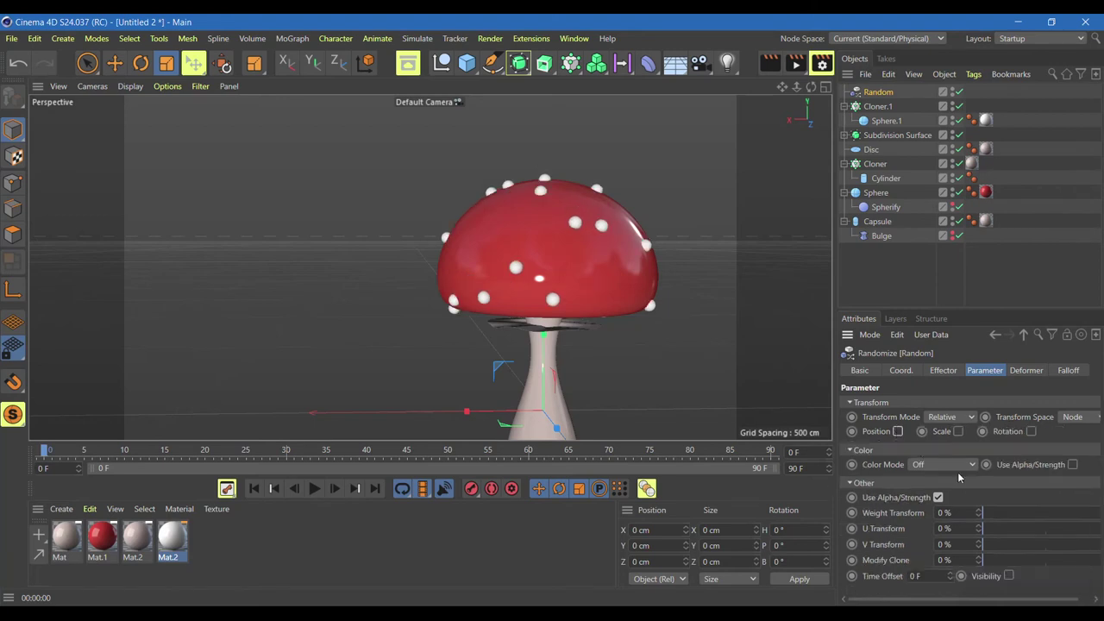
{"action": "left_click", "coordinate": [958, 432]}
{"action": "left_click", "coordinate": [991, 494]}
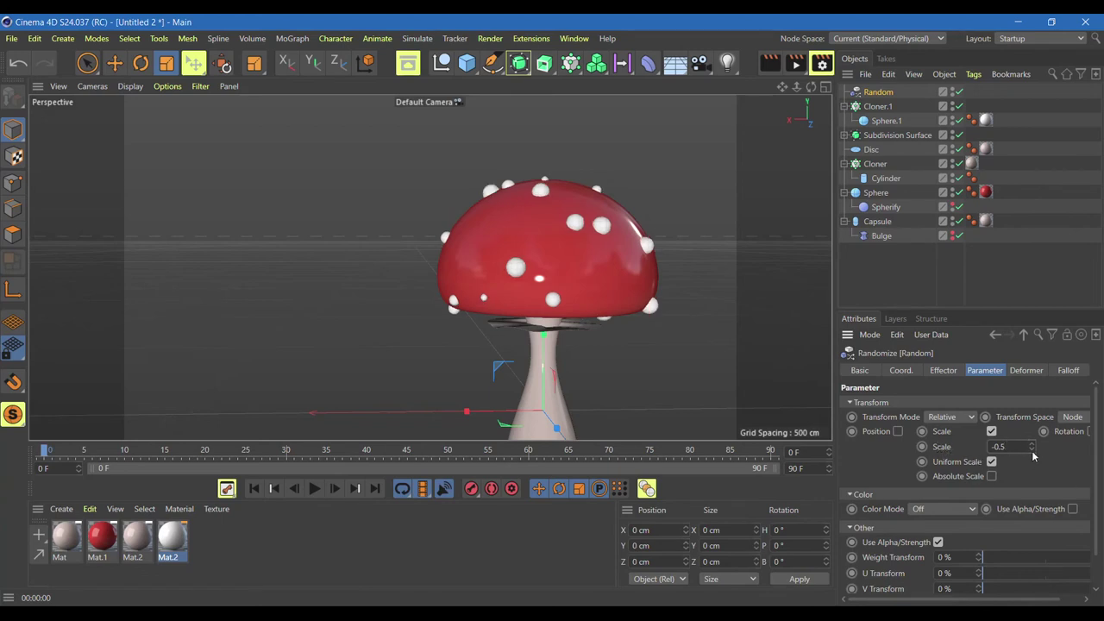
{"action": "left_click_drag", "start_coordinate": [1032, 449], "coordinate": [1031, 405]}
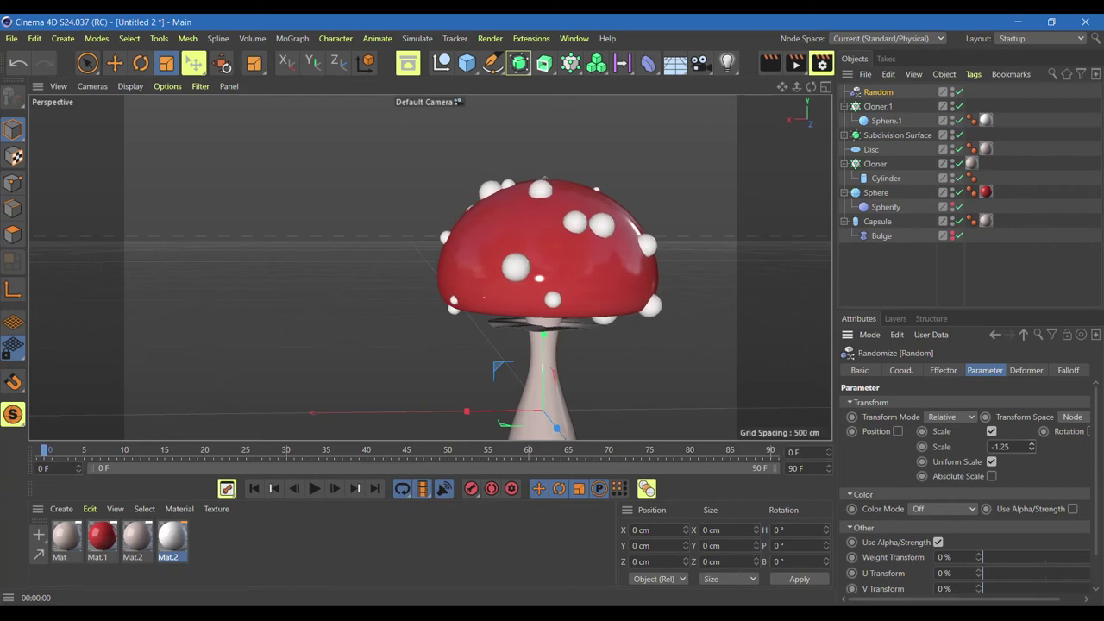
{"action": "left_click_drag", "start_coordinate": [1031, 448], "coordinate": [1032, 444]}
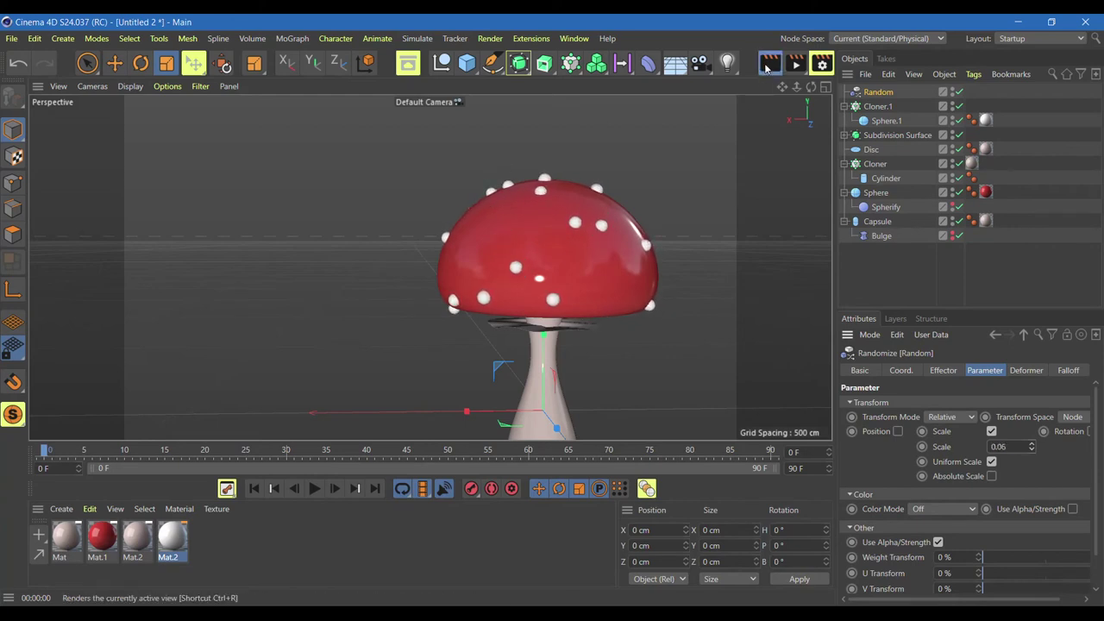
Render a preview from below and reselect Cloner.1 to confirm Random is linked.
{"action": "left_click", "coordinate": [770, 63]}
{"action": "left_click_drag", "start_coordinate": [424, 259], "coordinate": [431, 263], "text": "alt"}
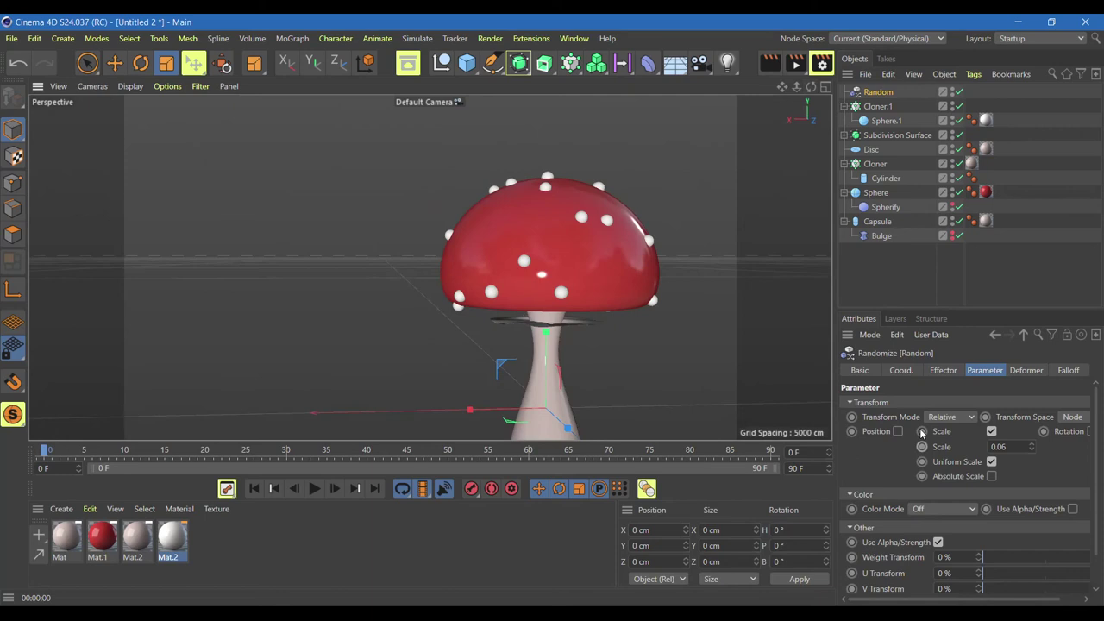
{"action": "left_click", "coordinate": [876, 107]}
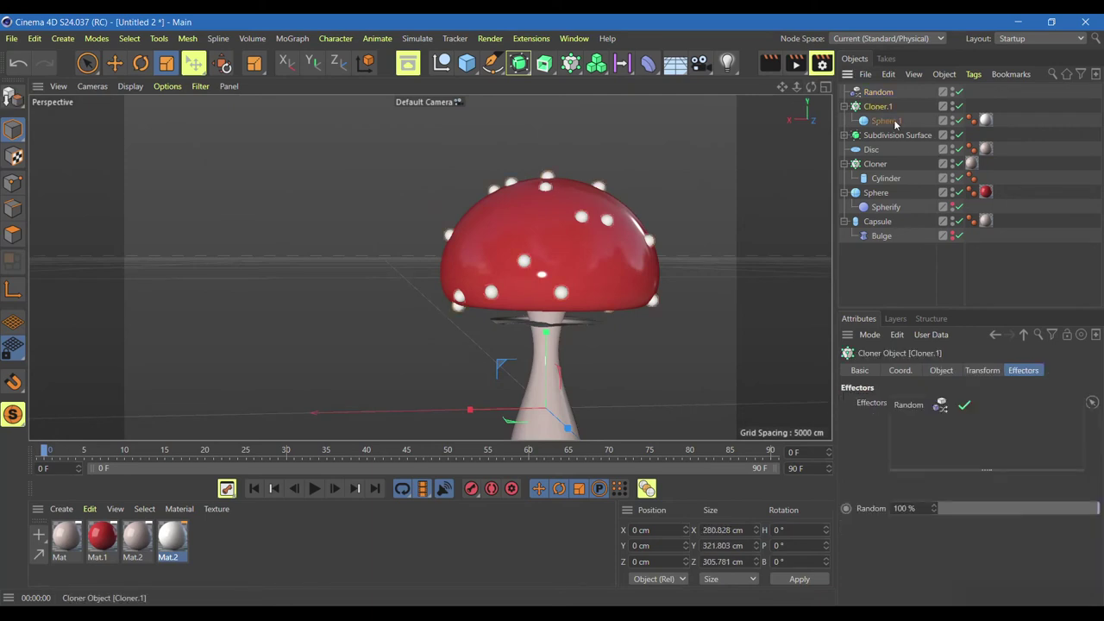
Set Cloner.1's distribution to Volume and raise the dot count to 99.
{"action": "left_click", "coordinate": [940, 371]}
{"action": "left_click", "coordinate": [959, 548]}
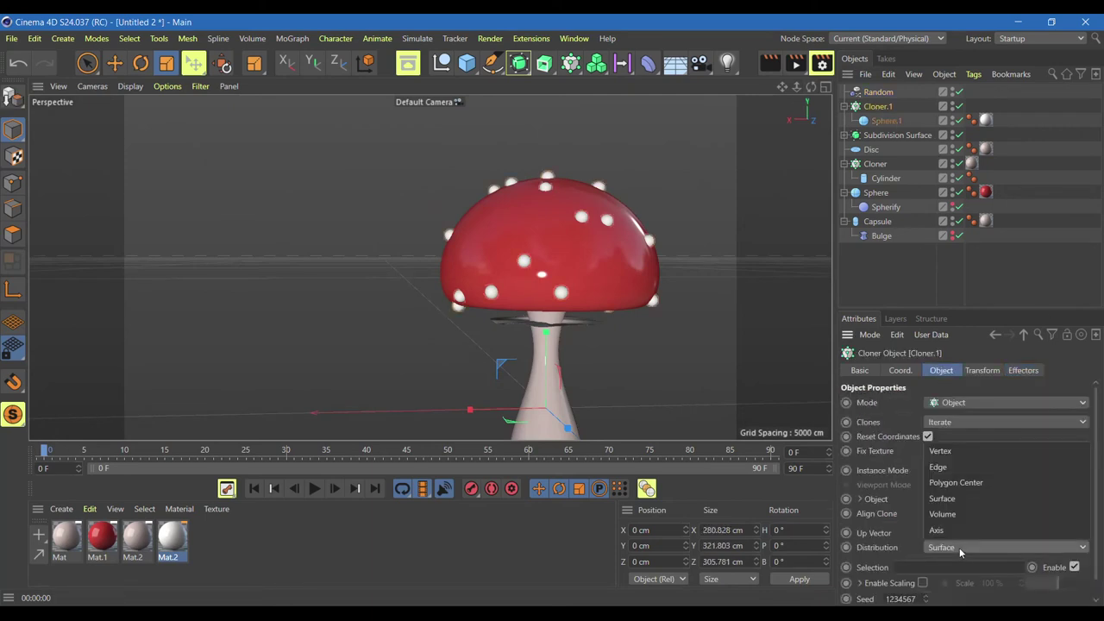
{"action": "left_click", "coordinate": [964, 518]}
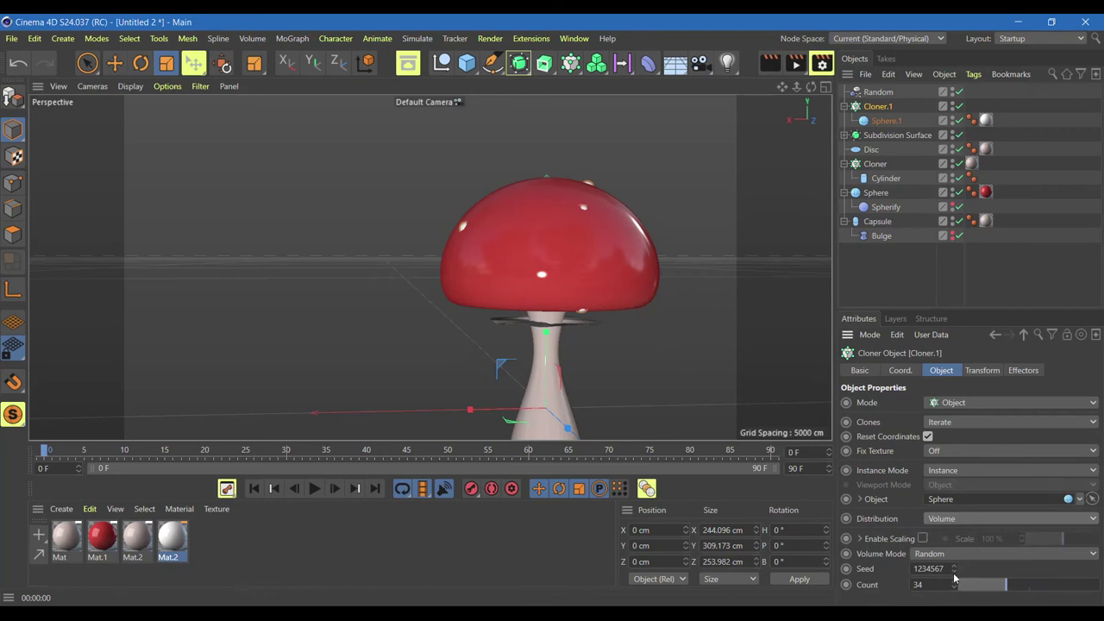
{"action": "left_click_drag", "start_coordinate": [1006, 585], "coordinate": [1099, 584]}
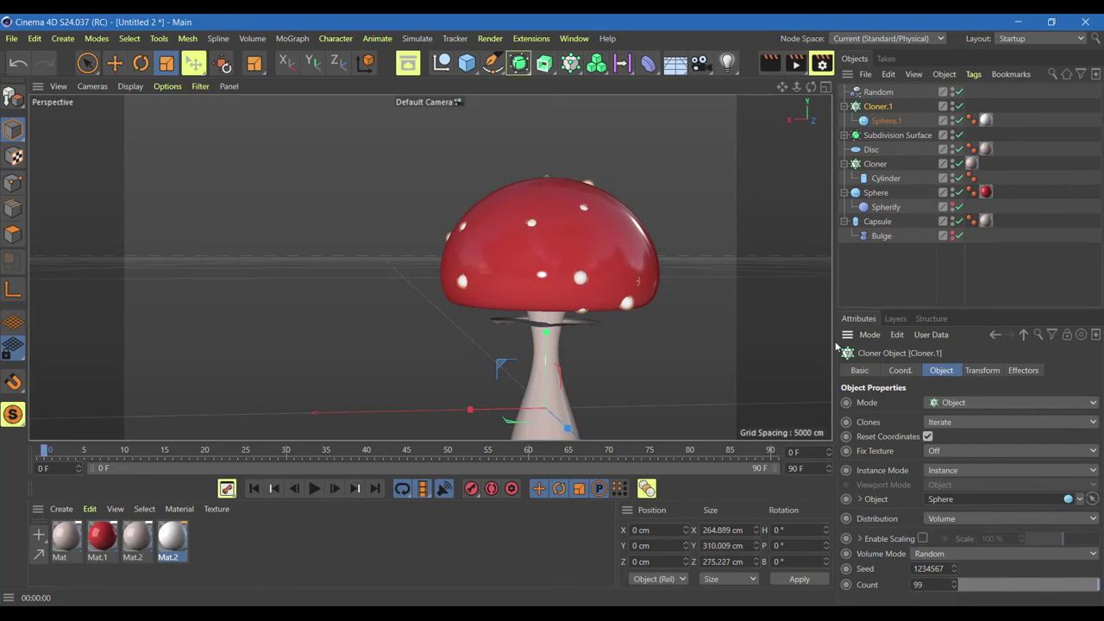
{"action": "left_click_drag", "start_coordinate": [448, 293], "coordinate": [429, 266], "text": "alt"}
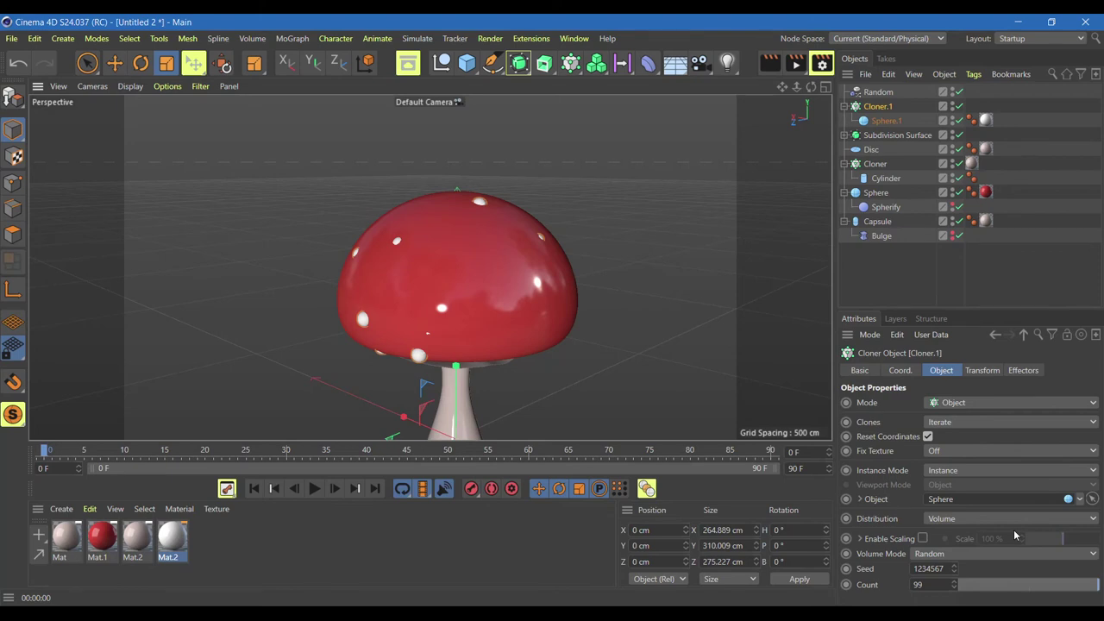
Change the Random effector's uniform scale from 0.06 to 1.
{"action": "left_click", "coordinate": [878, 91]}
{"action": "left_click", "coordinate": [989, 369]}
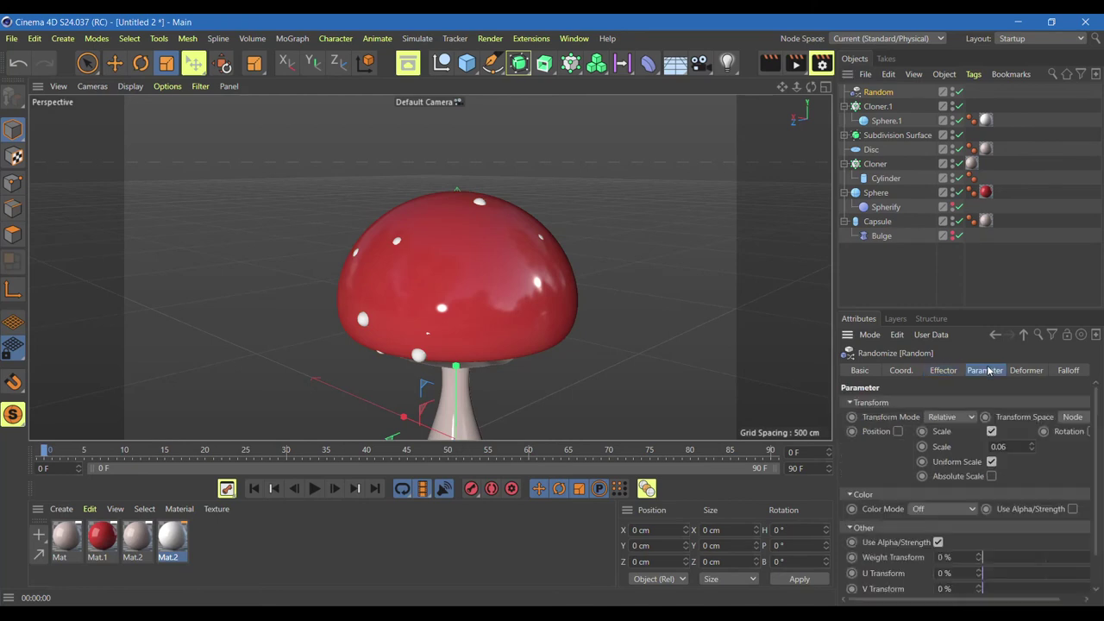
{"action": "left_click", "coordinate": [1022, 447]}
{"action": "key", "text": "BackSpace"}
{"action": "type", "text": "1"}
{"action": "key", "text": "Return"}
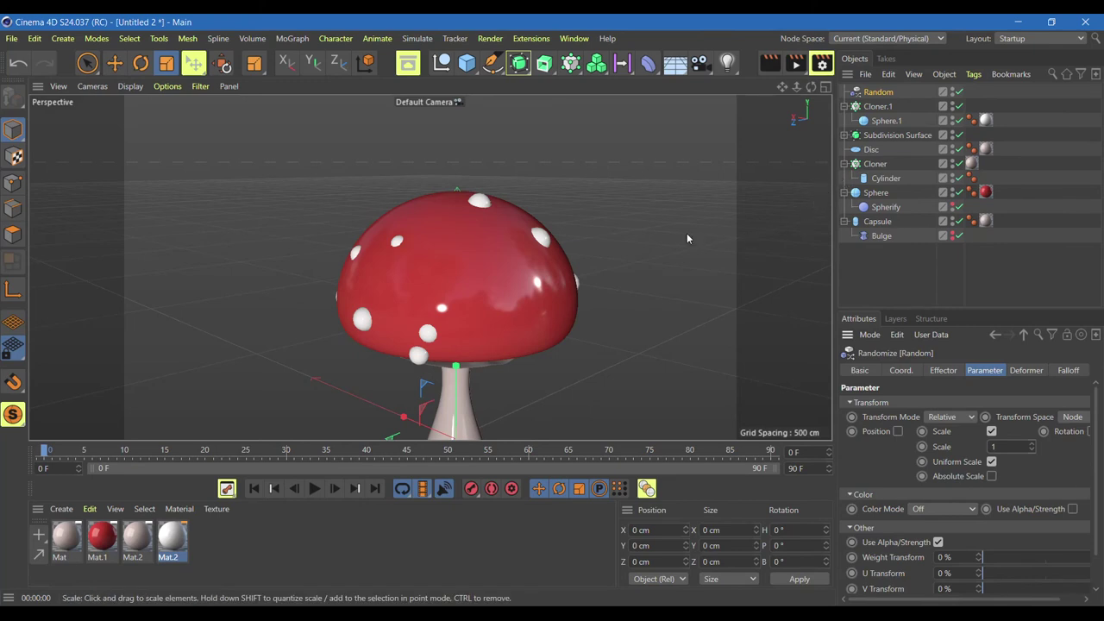
Render a preview of the larger spots and recentre the mushroom in the view.
{"action": "left_click", "coordinate": [770, 63]}
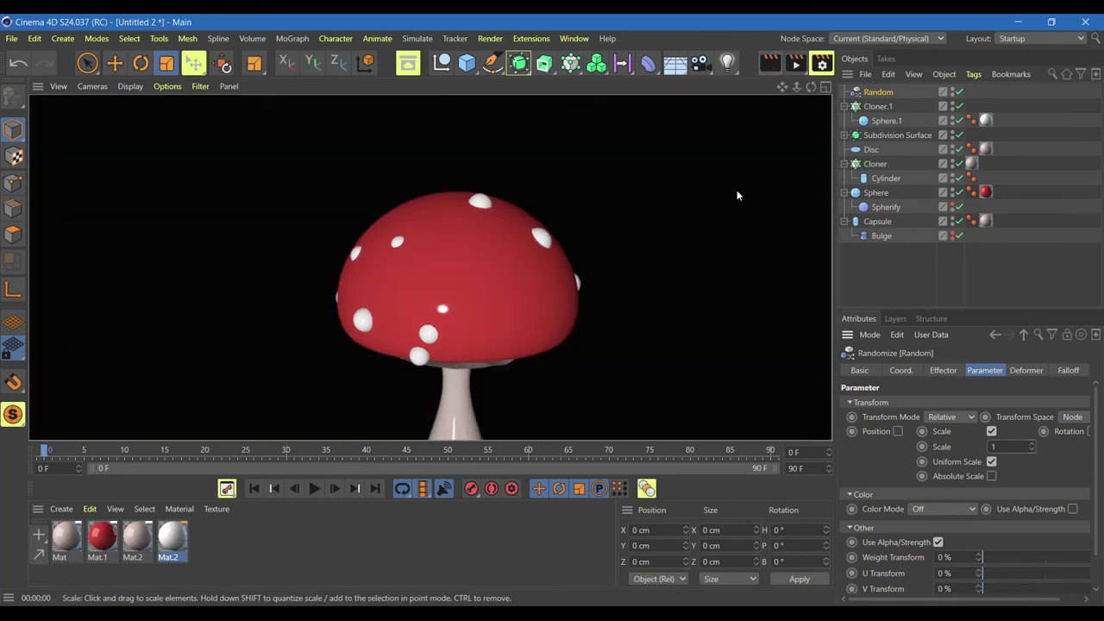
{"action": "scroll", "coordinate": [720, 238], "scroll_direction": "down", "scroll_amount": 5}
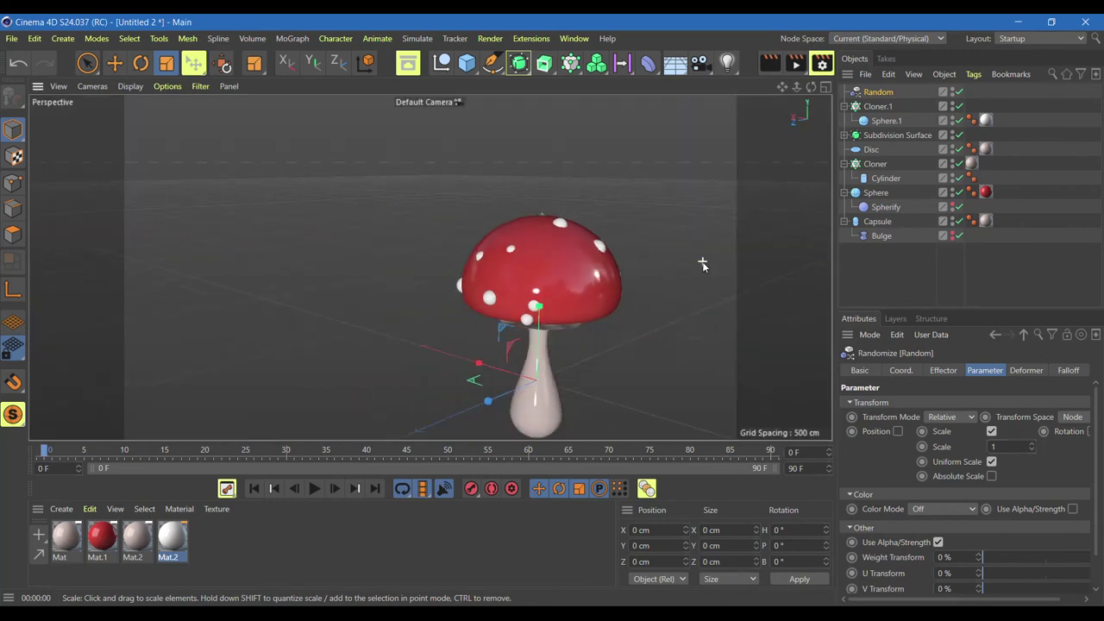
{"action": "left_click_drag", "start_coordinate": [811, 87], "coordinate": [431, 263]}
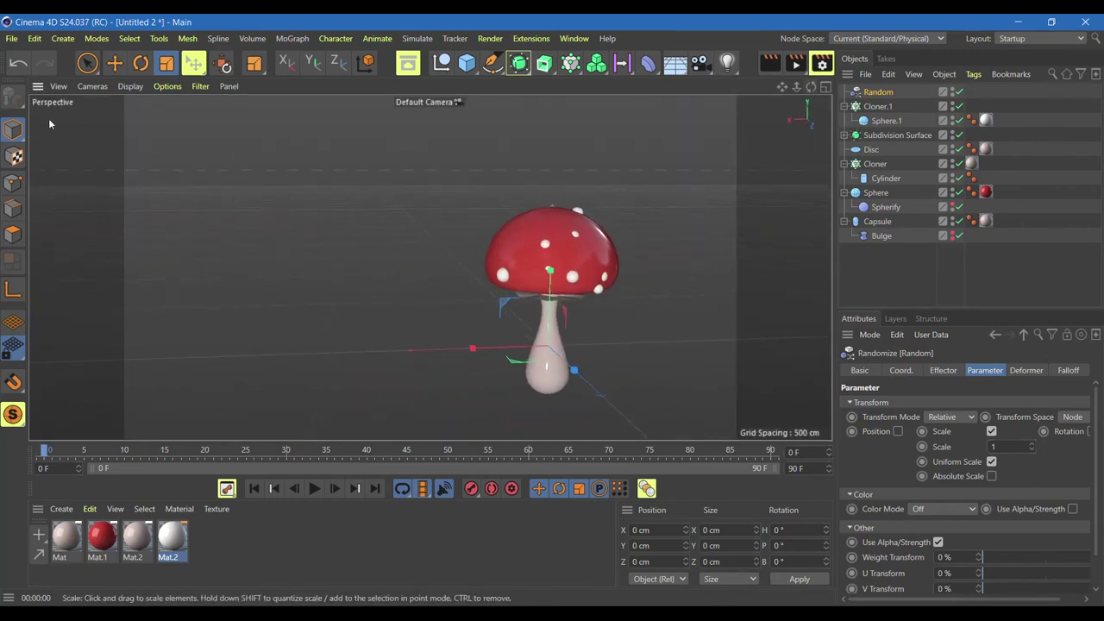
{"action": "left_click", "coordinate": [13, 132]}
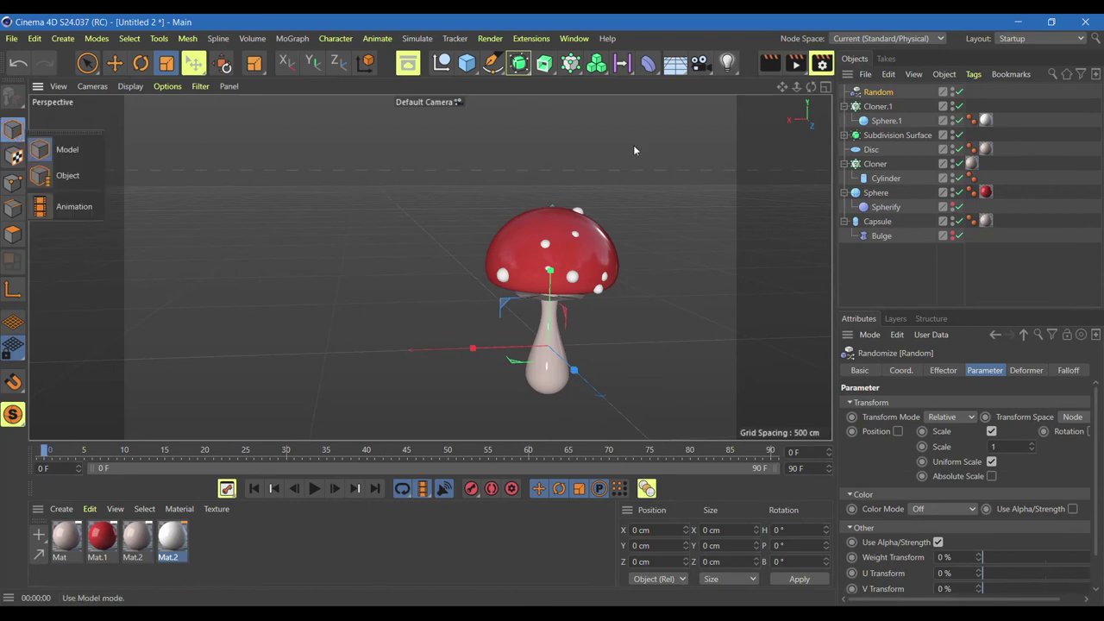
{"action": "scroll", "coordinate": [592, 320], "scroll_direction": "up", "scroll_amount": 3}
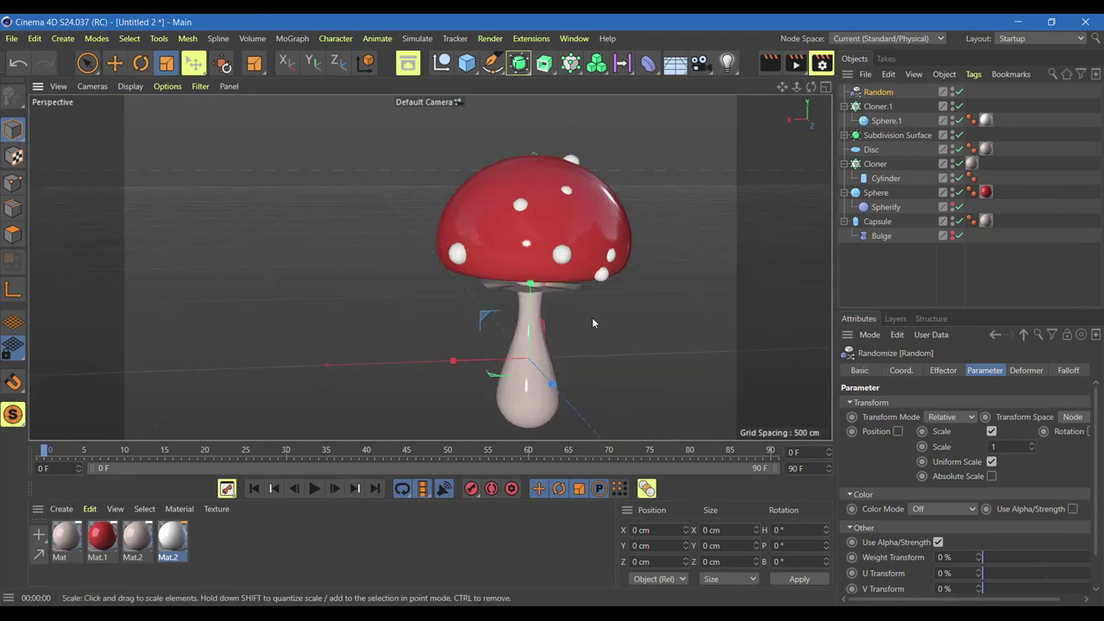
{"action": "left_click_drag", "start_coordinate": [780, 88], "coordinate": [791, 218]}
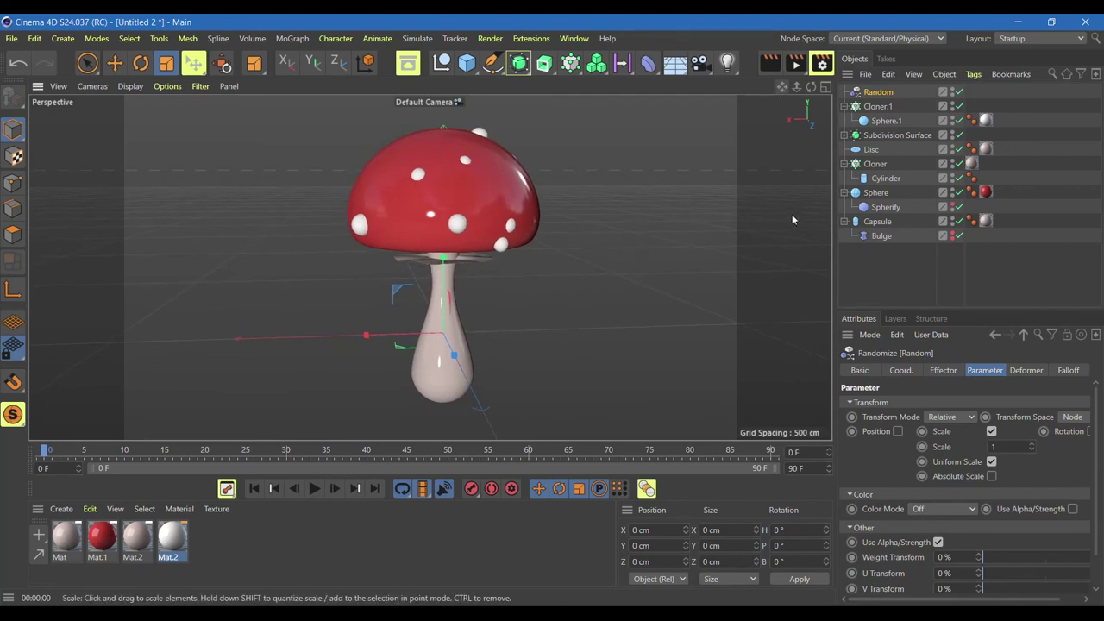
Add a disc, lower it to Y -96.956 cm at the stem base, and widen it to 225.529 cm radius.
{"action": "left_click", "coordinate": [467, 62]}
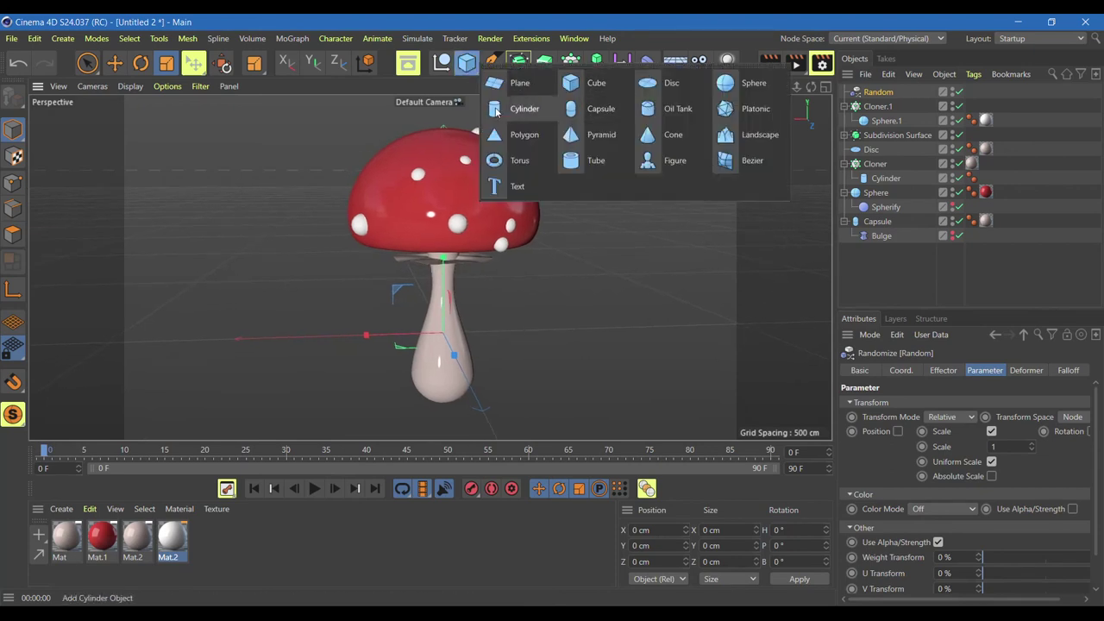
{"action": "left_click", "coordinate": [669, 82]}
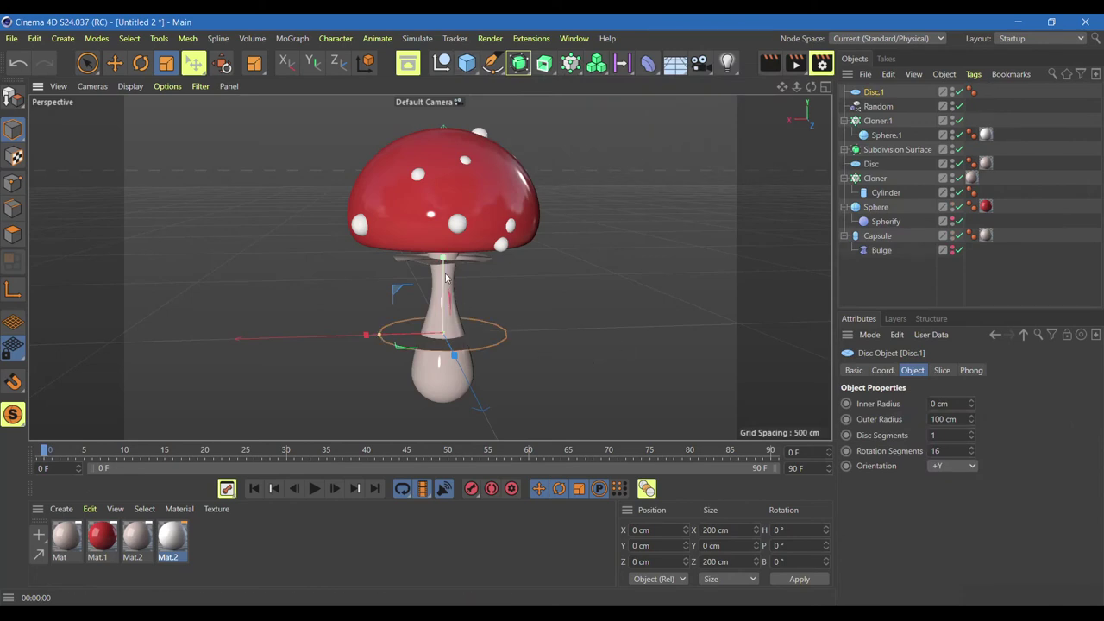
{"action": "key", "text": "e"}
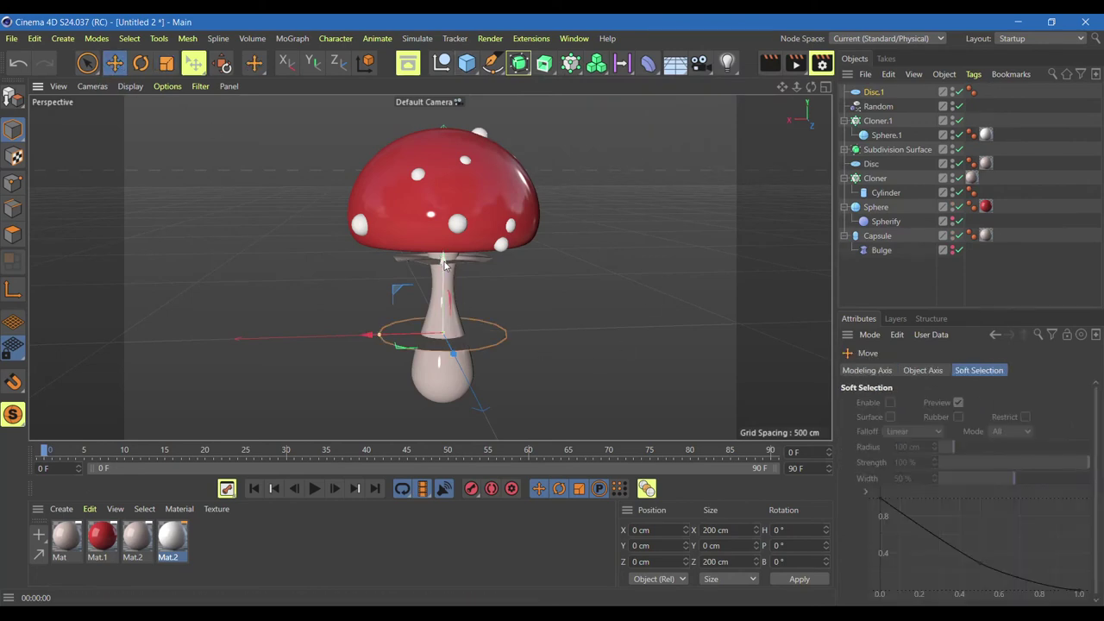
{"action": "left_click_drag", "start_coordinate": [445, 266], "coordinate": [450, 370]}
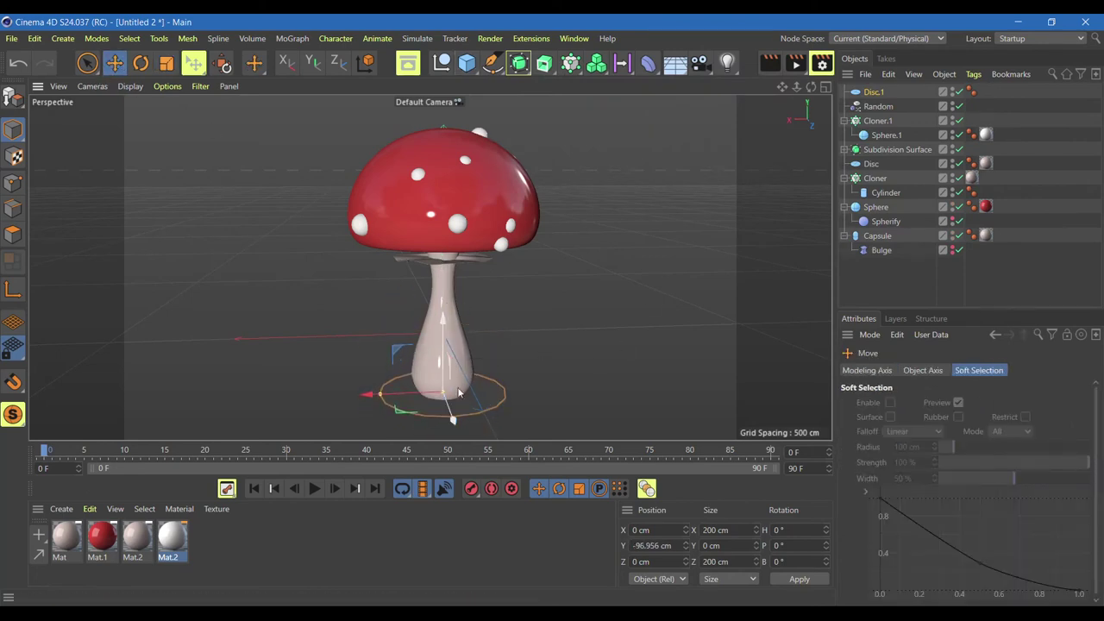
{"action": "left_click_drag", "start_coordinate": [379, 394], "coordinate": [303, 395]}
{"action": "scroll", "coordinate": [636, 268], "scroll_direction": "down", "scroll_amount": 1}
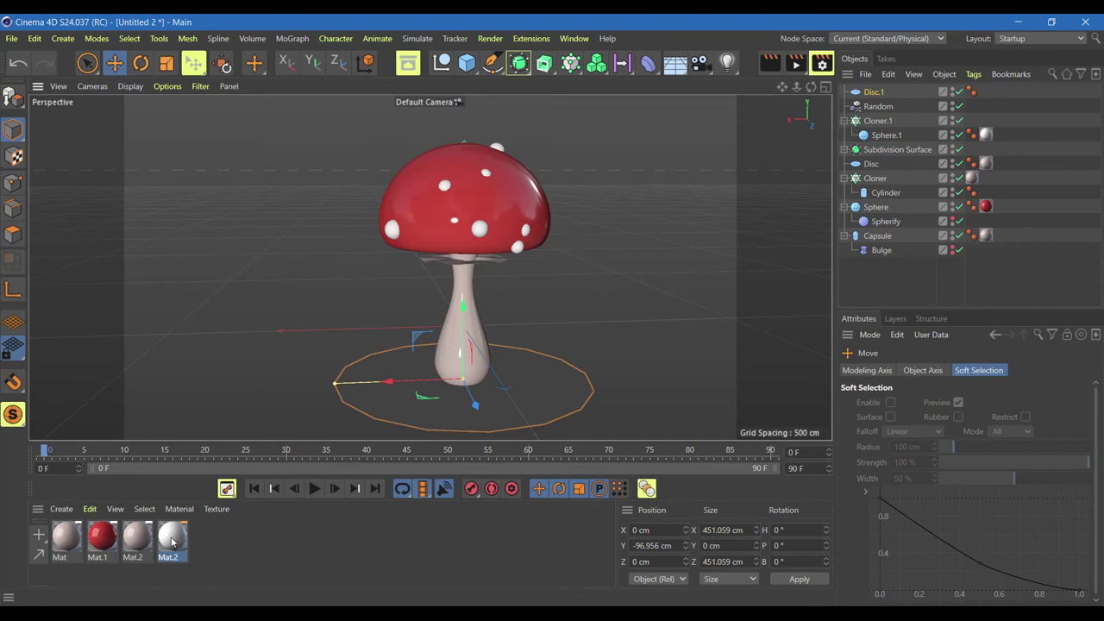
{"action": "left_click", "coordinate": [874, 92]}
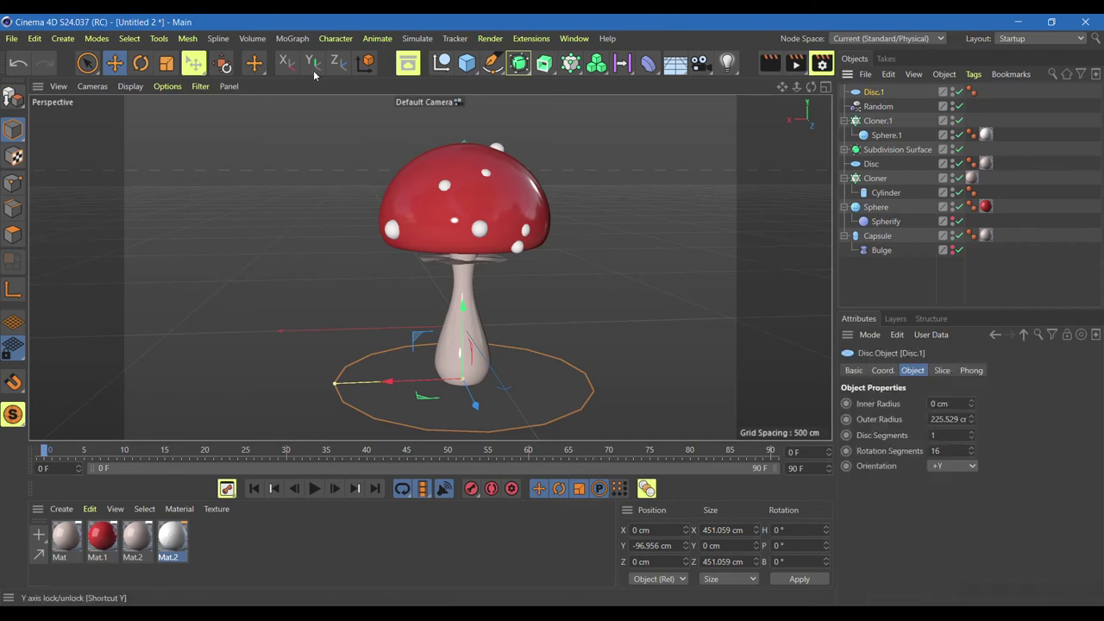
{"action": "left_click", "coordinate": [415, 39]}
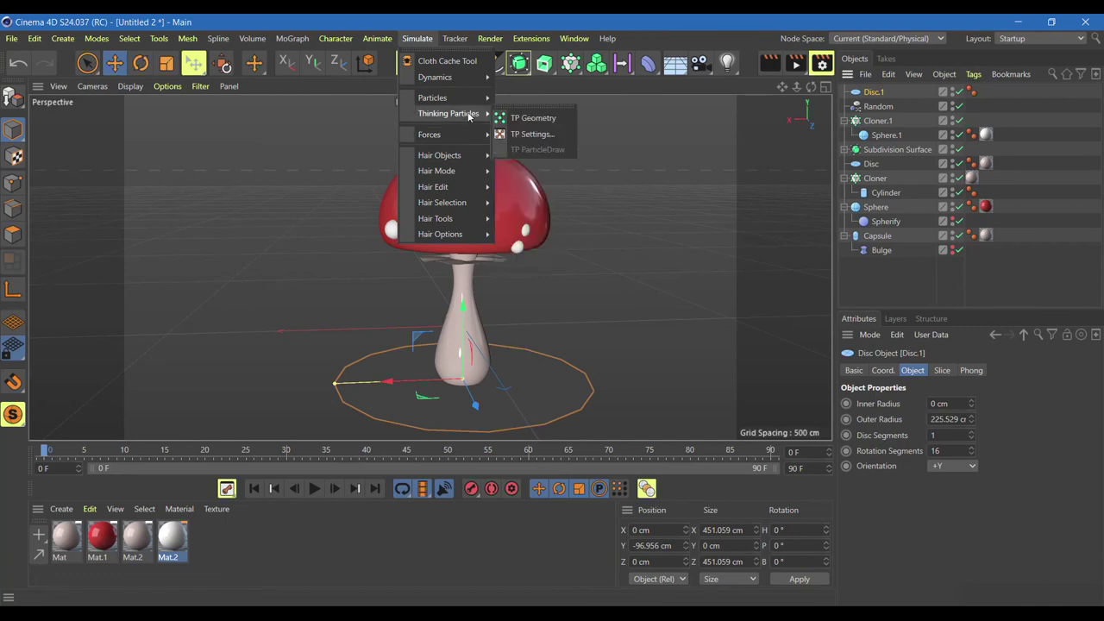
{"action": "mouse_move", "coordinate": [439, 156]}
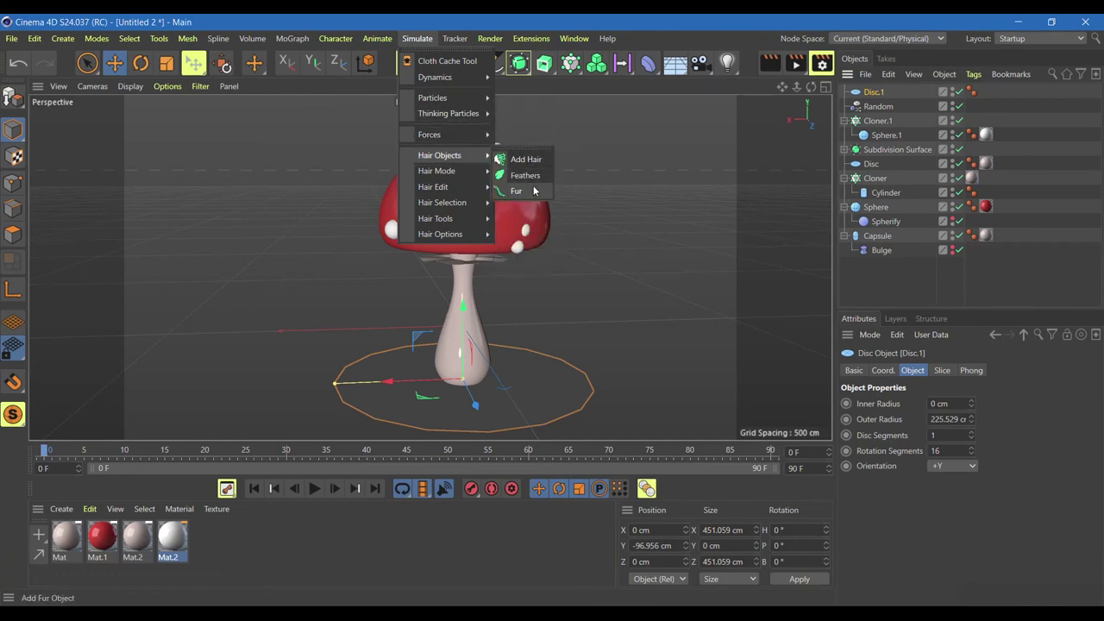
Grow Fur from Disc.1 with 60 cm length variation and randomized strand directions.
{"action": "left_click", "coordinate": [517, 191]}
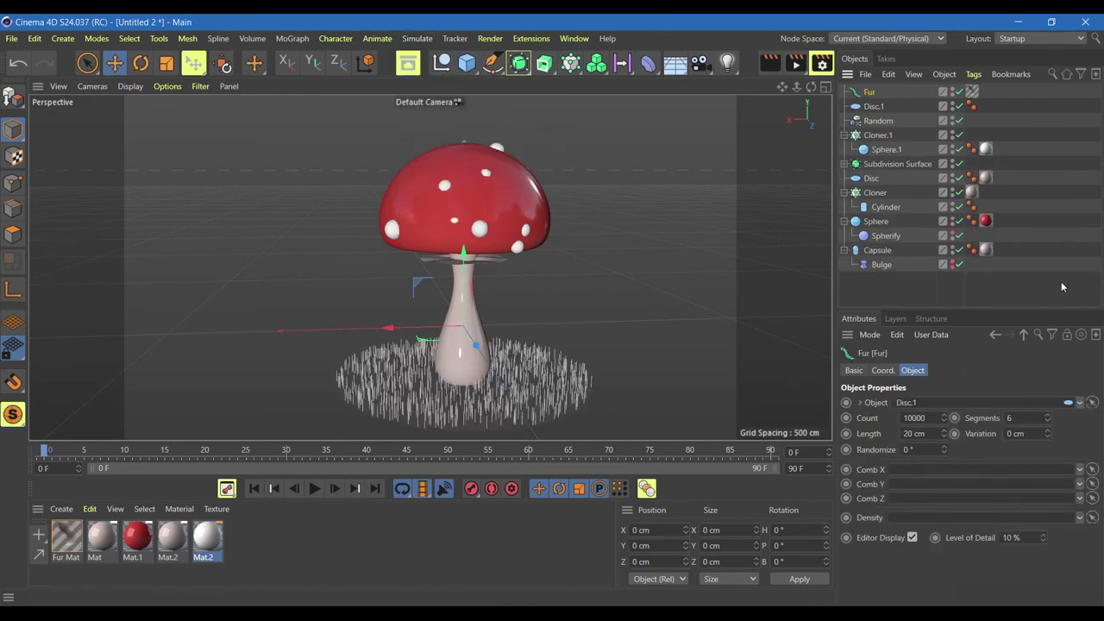
{"action": "left_click", "coordinate": [771, 63]}
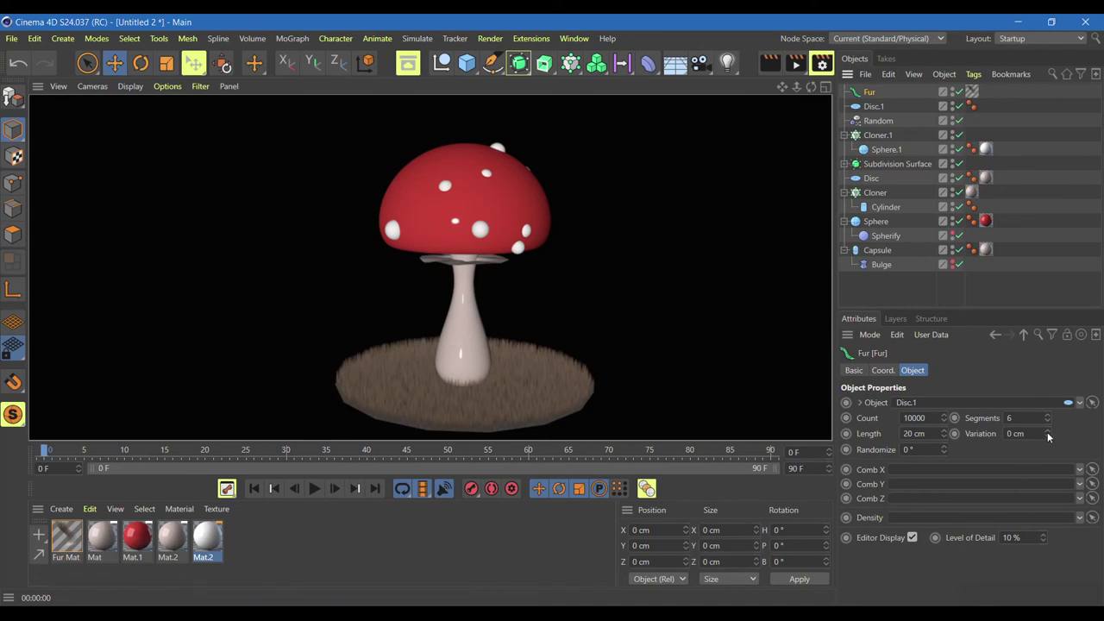
{"action": "left_click_drag", "start_coordinate": [1048, 437], "coordinate": [1048, 406]}
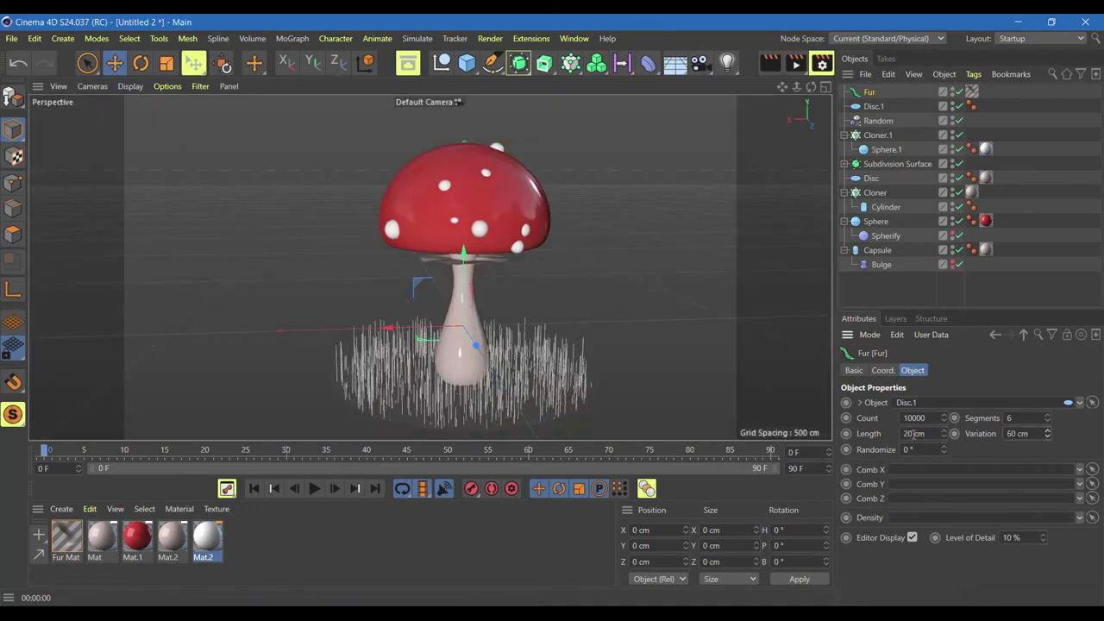
{"action": "mouse_move", "coordinate": [943, 448]}
{"action": "left_mouse_down"}
{"action": "mouse_move", "coordinate": [943, 426]}
{"action": "mouse_move", "coordinate": [944, 458]}
{"action": "left_mouse_up"}
Color the Fur Mat gradient green at both the root and the tip.
{"action": "double_click", "coordinate": [67, 537]}
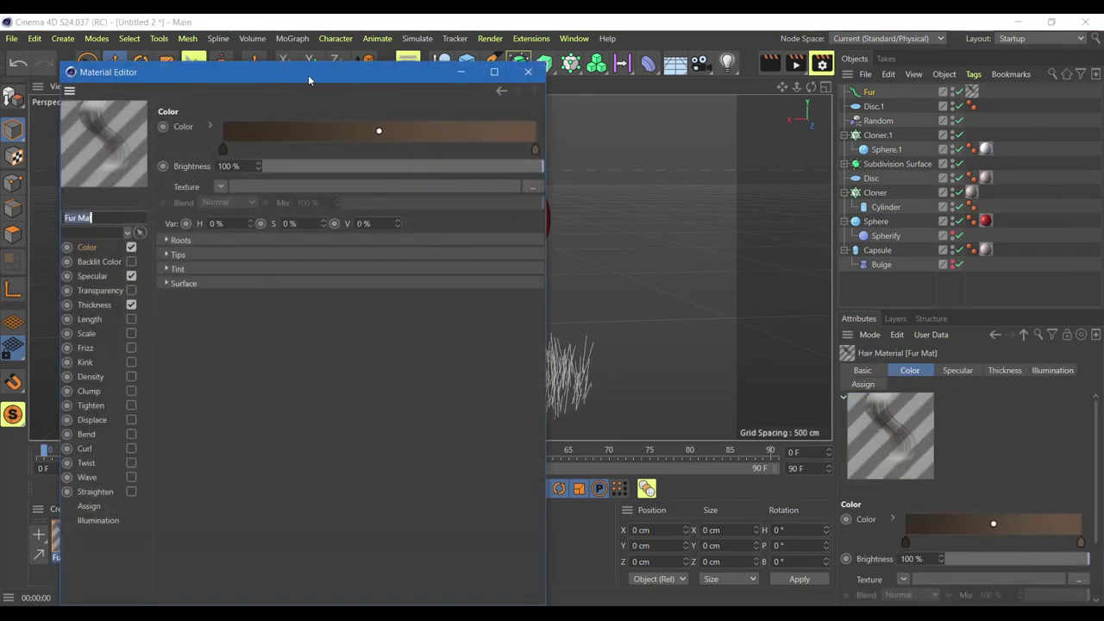
{"action": "left_click_drag", "start_coordinate": [307, 74], "coordinate": [627, 80]}
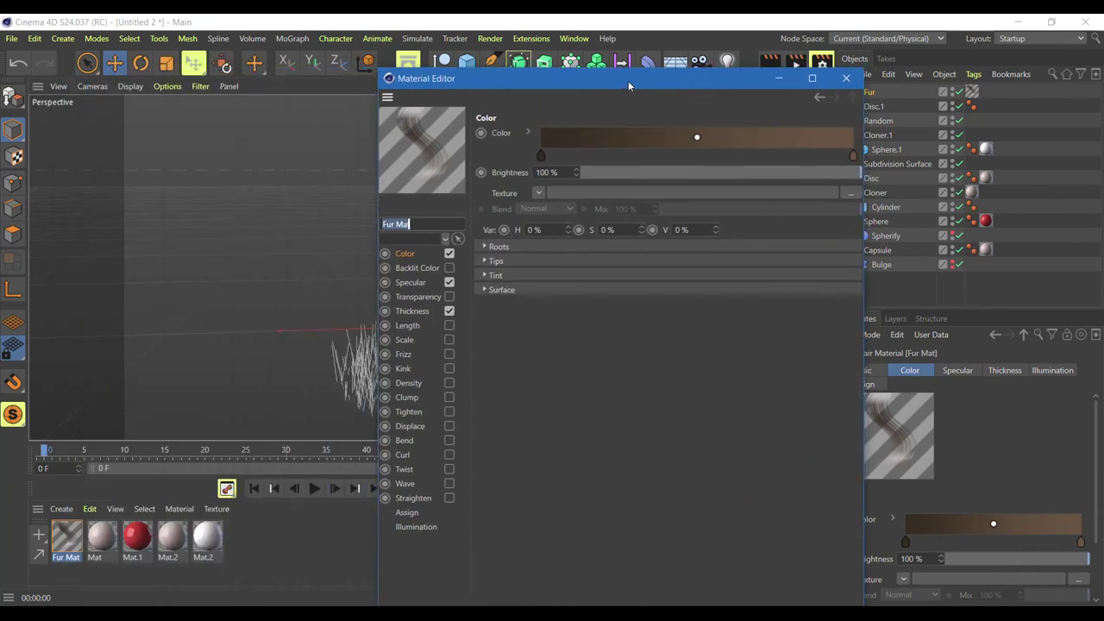
{"action": "double_click", "coordinate": [541, 162]}
{"action": "left_click", "coordinate": [510, 174]}
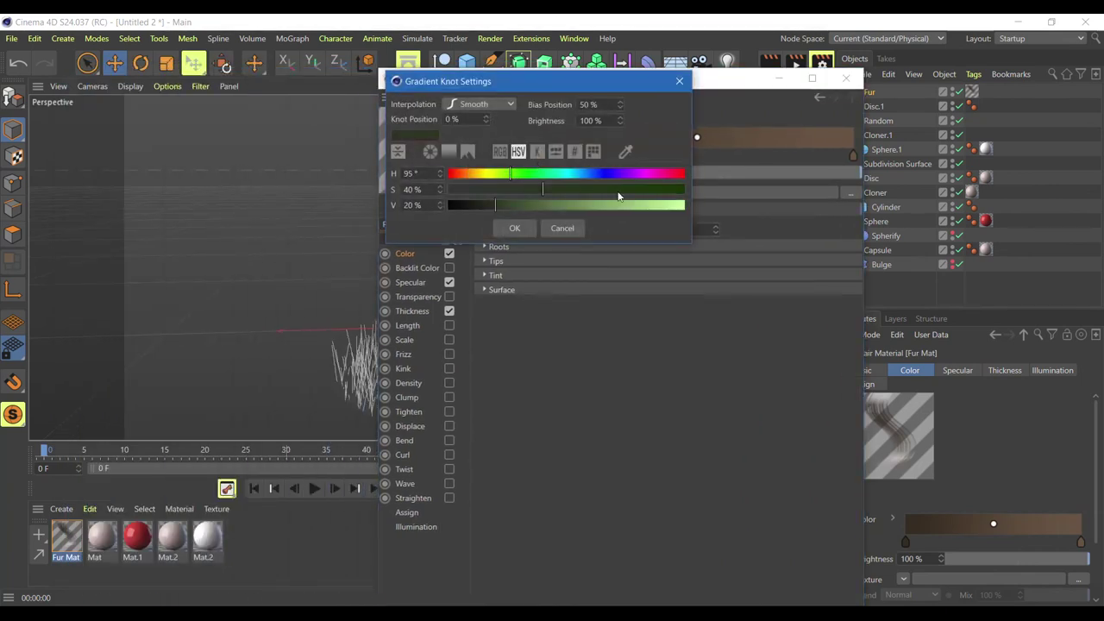
{"action": "left_click", "coordinate": [556, 206]}
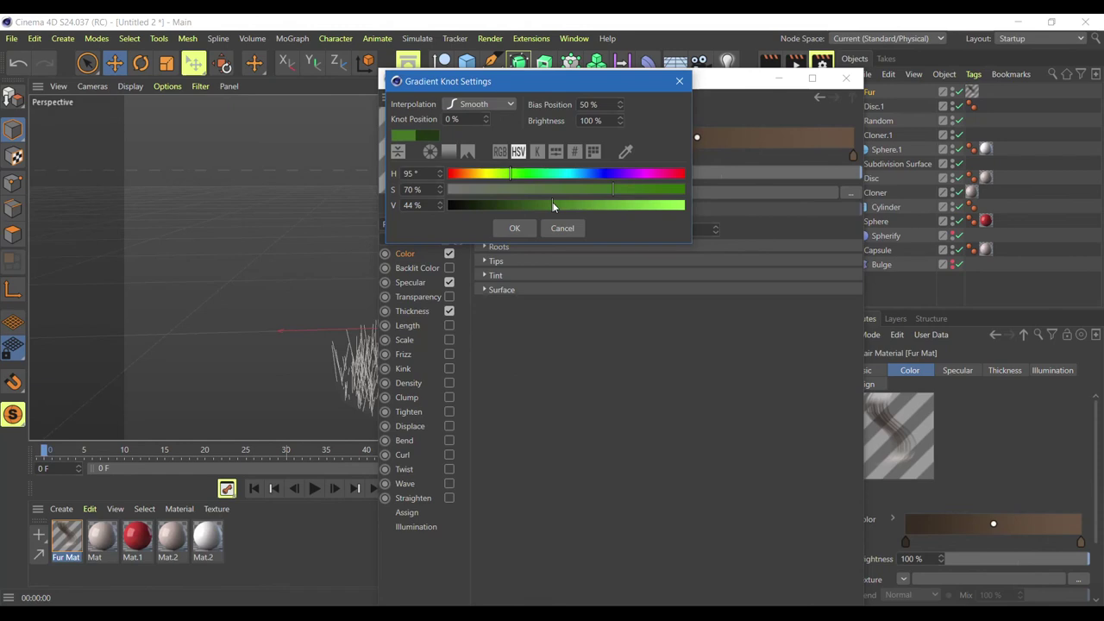
{"action": "left_click", "coordinate": [515, 228]}
{"action": "double_click", "coordinate": [853, 155]}
{"action": "left_click", "coordinate": [843, 170]}
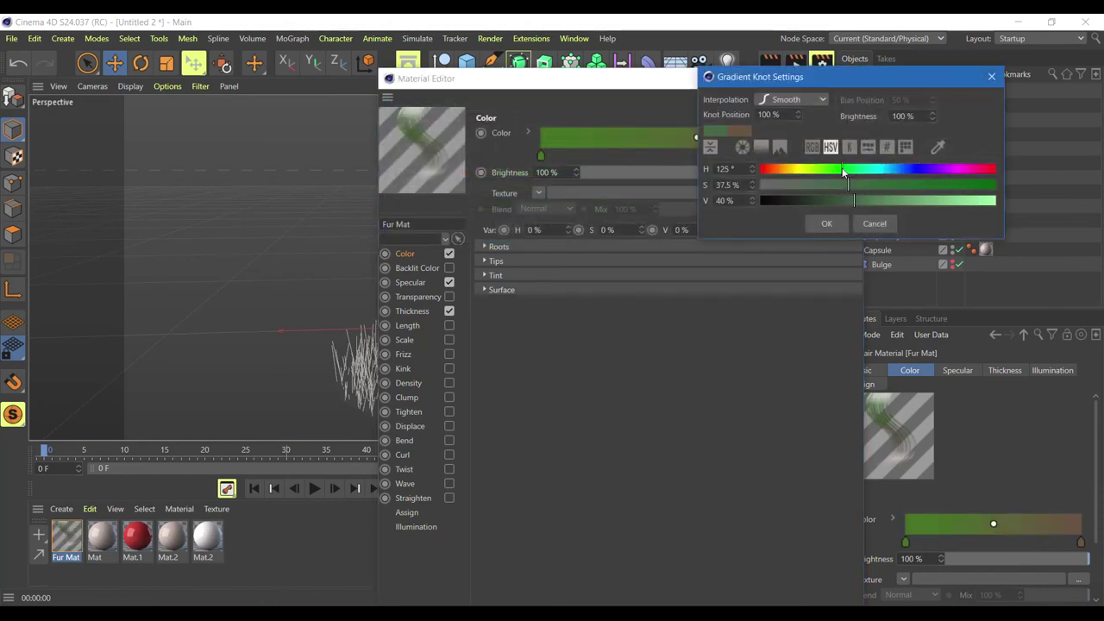
{"action": "left_click", "coordinate": [956, 188]}
{"action": "left_click", "coordinate": [826, 223]}
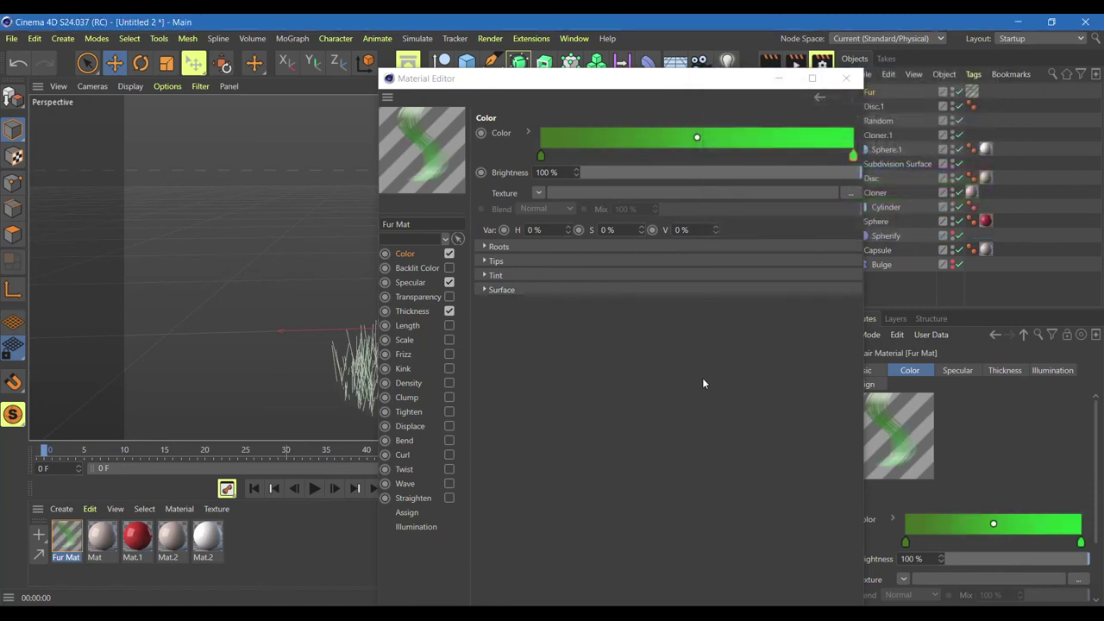
Turn off the fur's specular and set thickness to 2 cm root, 0.5 cm tip.
{"action": "left_click", "coordinate": [449, 282]}
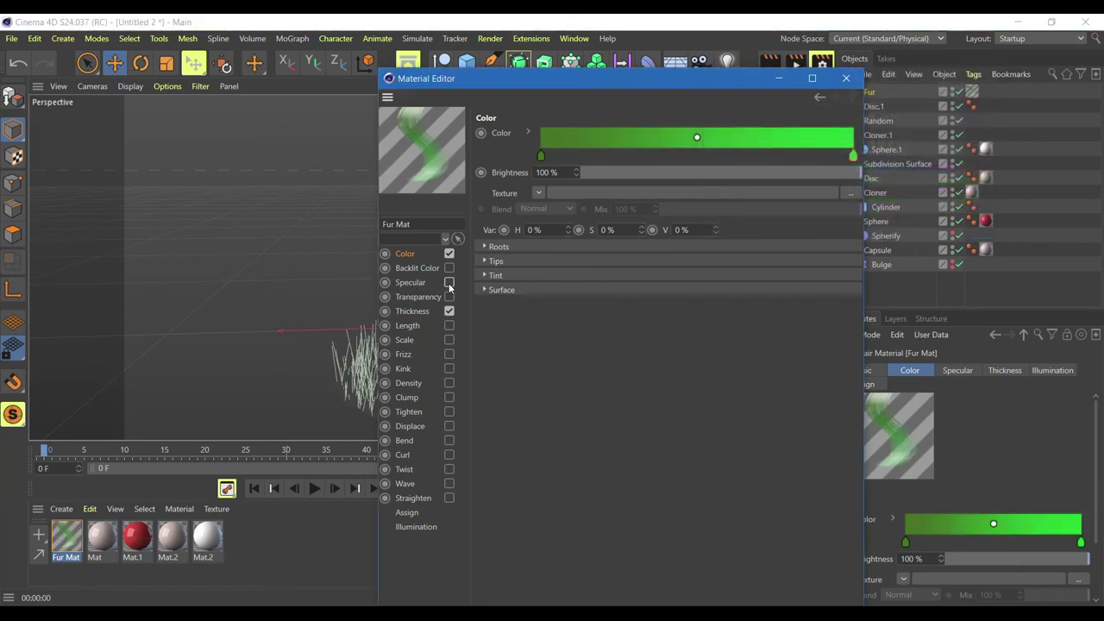
{"action": "left_click", "coordinate": [412, 310]}
{"action": "double_click", "coordinate": [538, 133]}
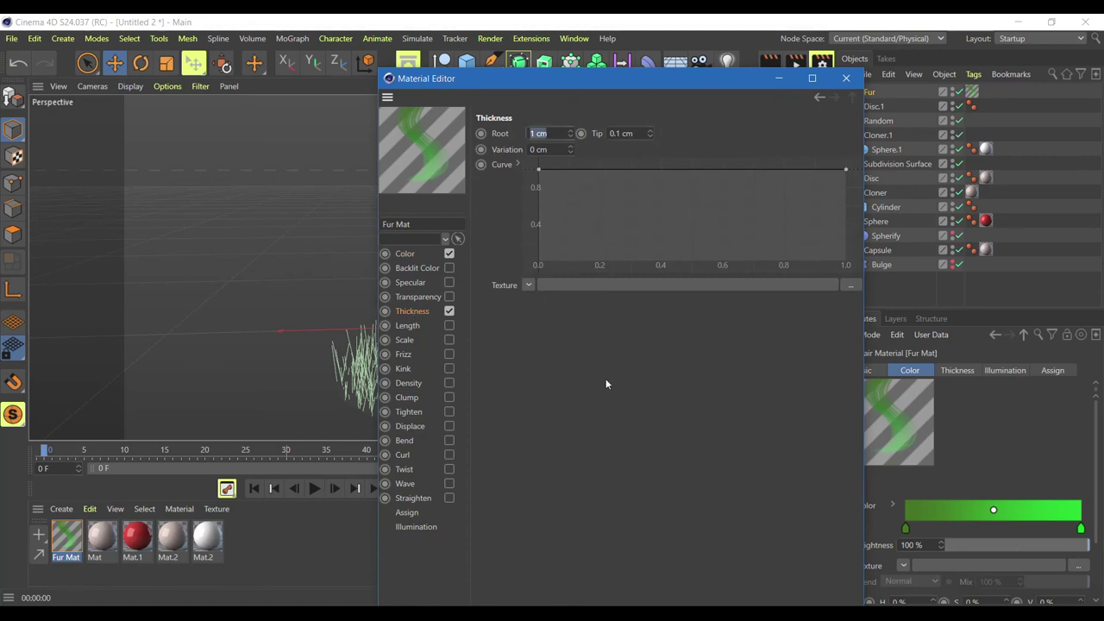
{"action": "type", "text": "2"}
{"action": "left_click", "coordinate": [613, 133]}
{"action": "double_click", "coordinate": [612, 136]}
{"action": "type", "text": "0.5"}
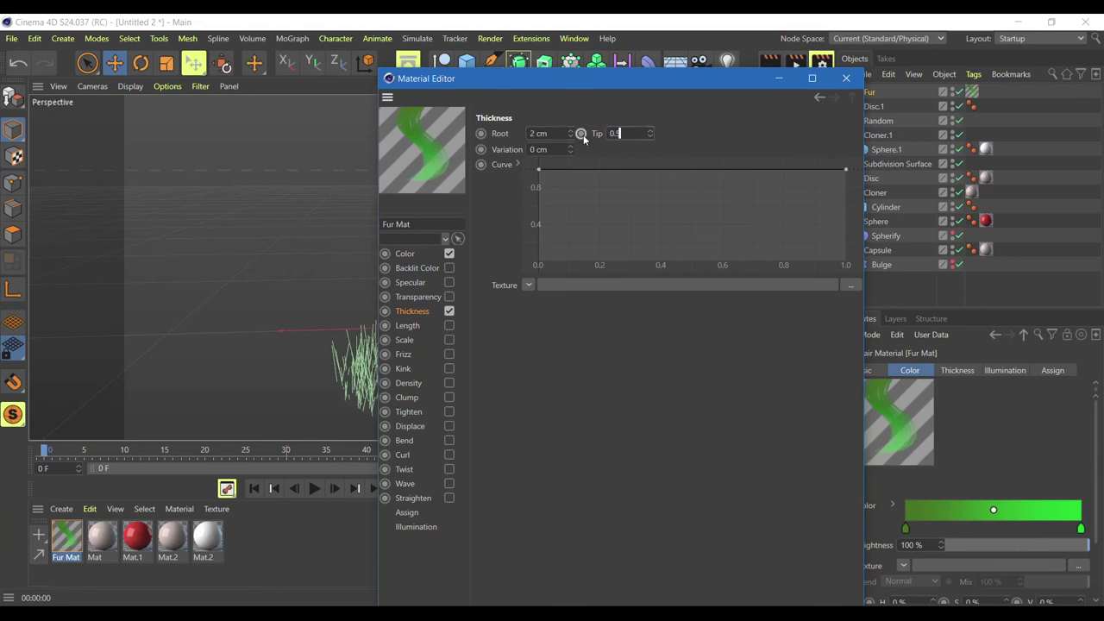
{"action": "key", "text": "Return"}
Render a preview of the grass, close the Material Editor, and add a Light.
{"action": "left_click_drag", "start_coordinate": [624, 77], "coordinate": [113, 113]}
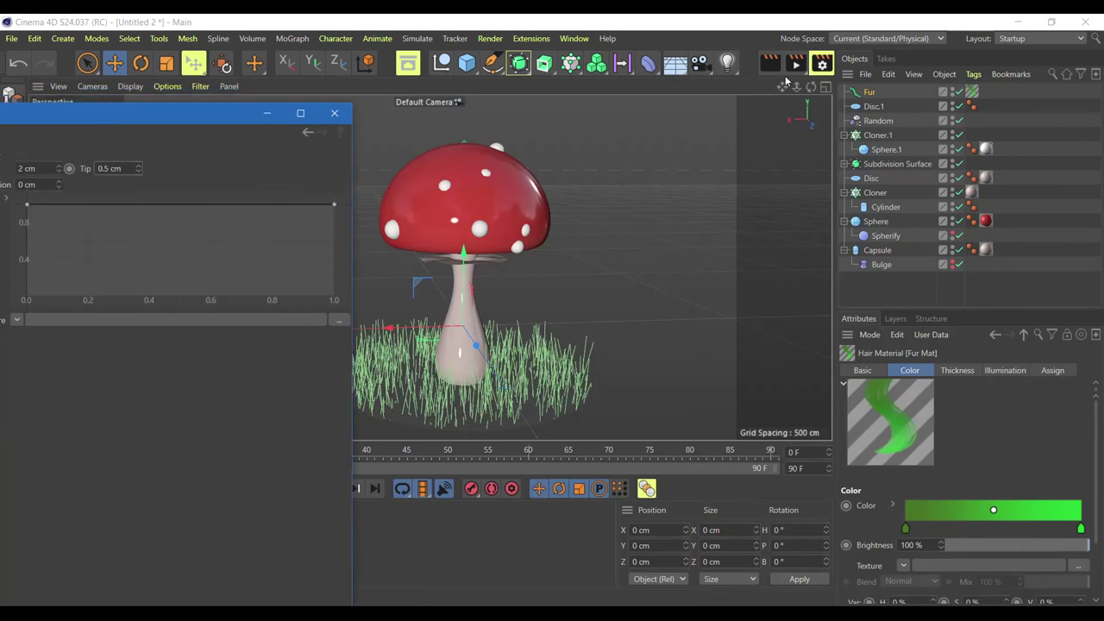
{"action": "left_click", "coordinate": [796, 63]}
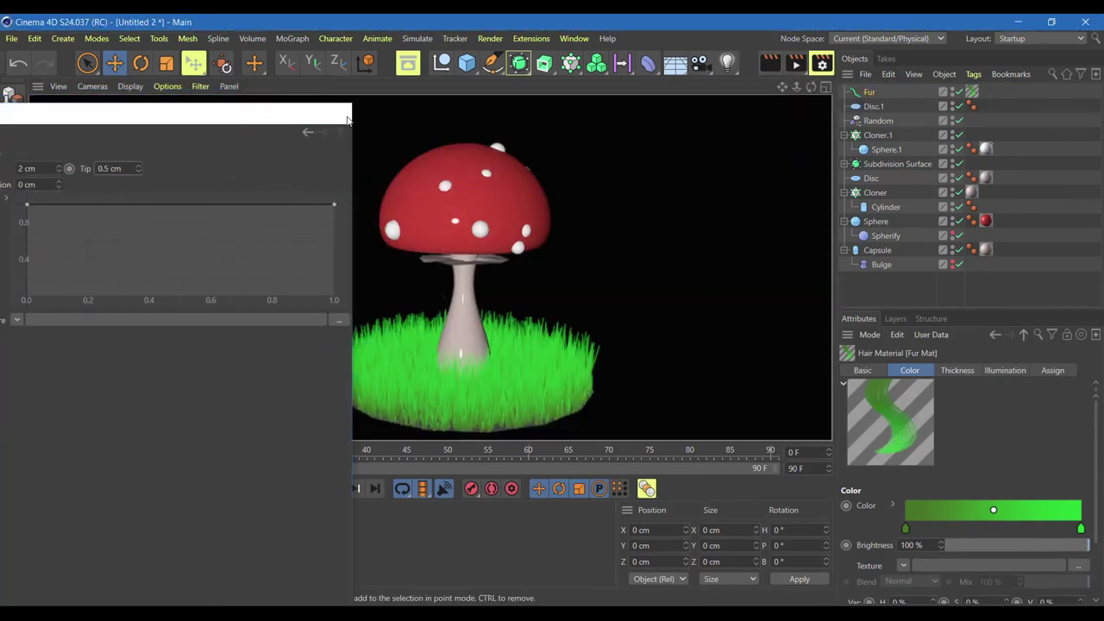
{"action": "left_click", "coordinate": [334, 113]}
{"action": "left_click", "coordinate": [611, 279]}
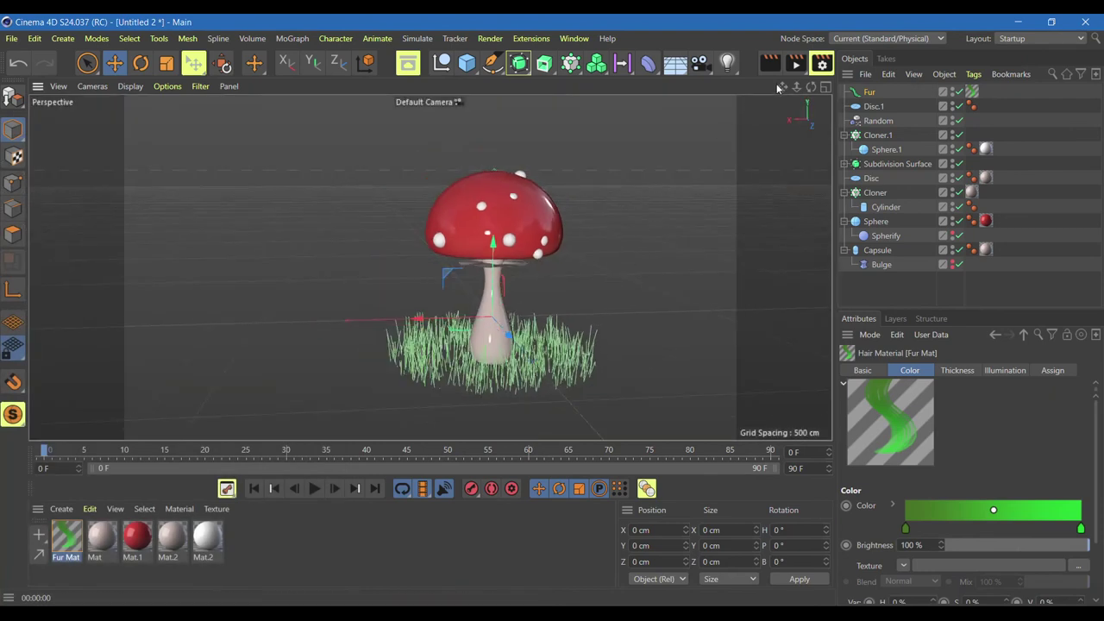
{"action": "left_click_drag", "start_coordinate": [465, 232], "coordinate": [429, 261], "text": "alt"}
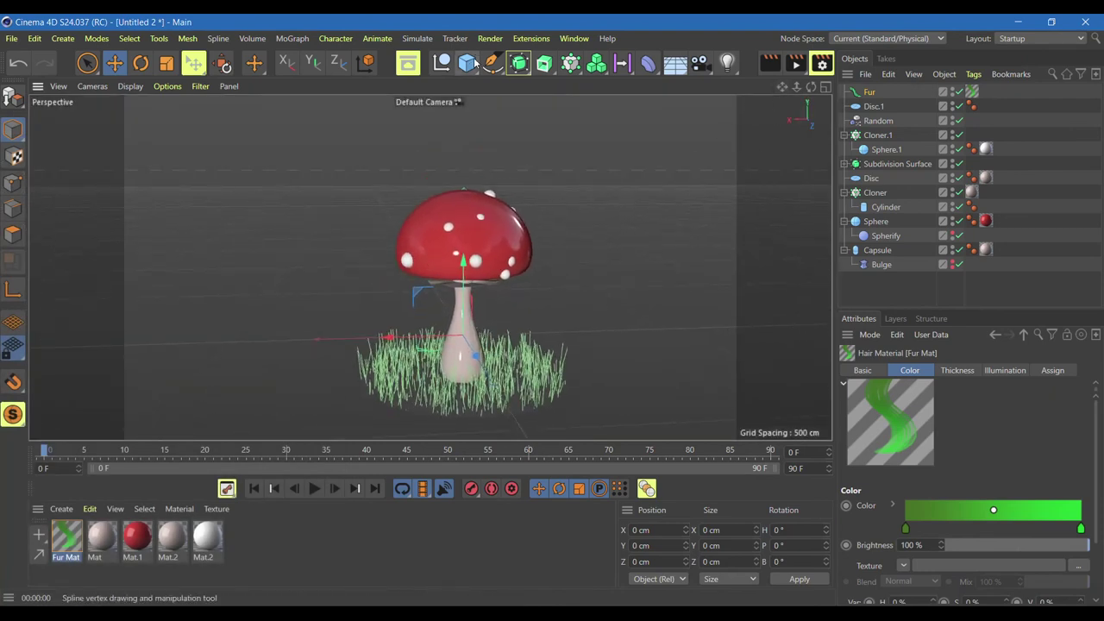
{"action": "left_click", "coordinate": [727, 62]}
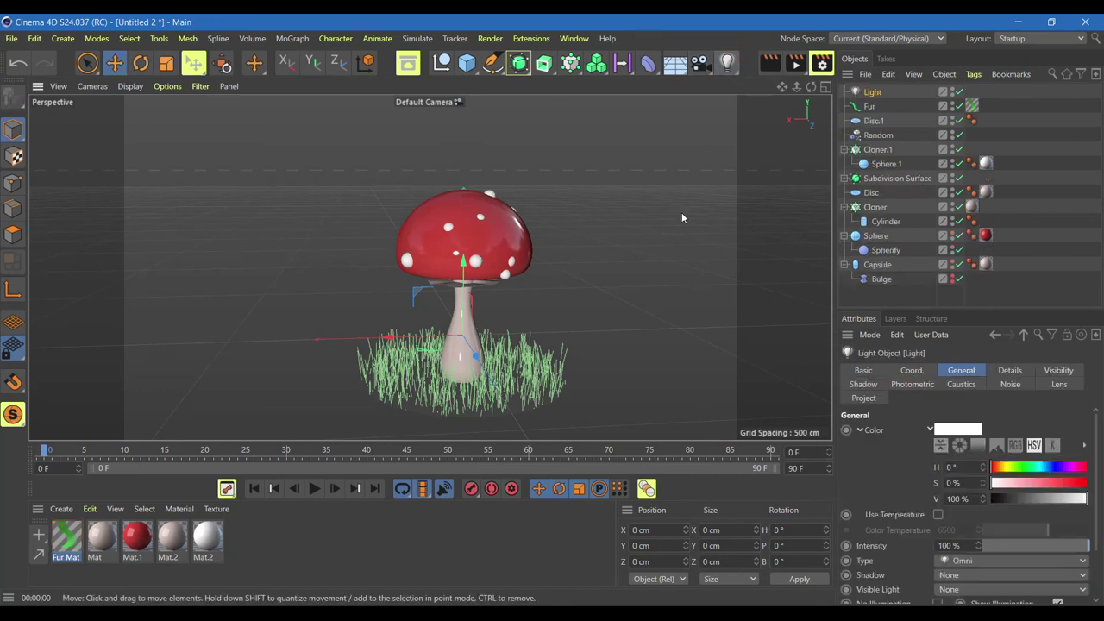
Move the light beside and above the mushroom and make it a visible light.
{"action": "left_click_drag", "start_coordinate": [395, 338], "coordinate": [556, 332]}
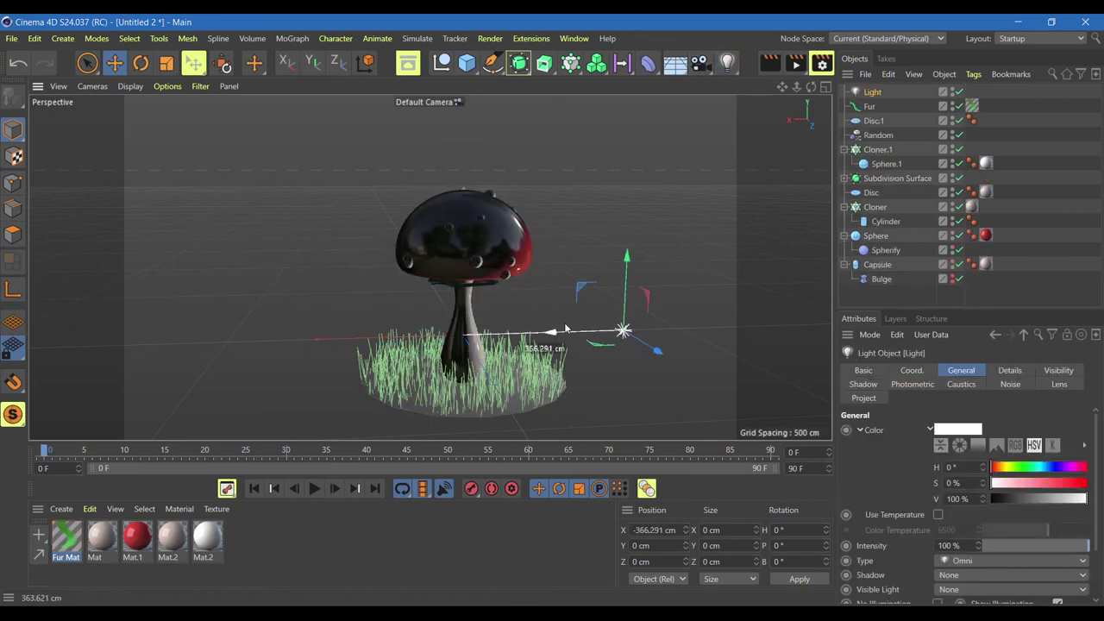
{"action": "left_click_drag", "start_coordinate": [625, 306], "coordinate": [634, 172]}
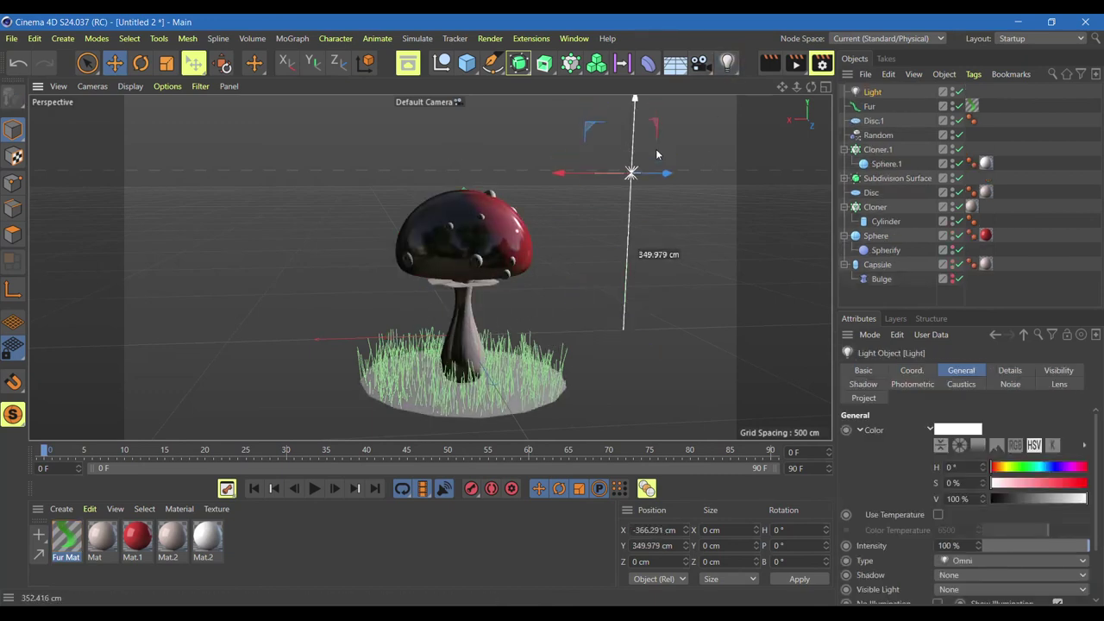
{"action": "left_click", "coordinate": [946, 589]}
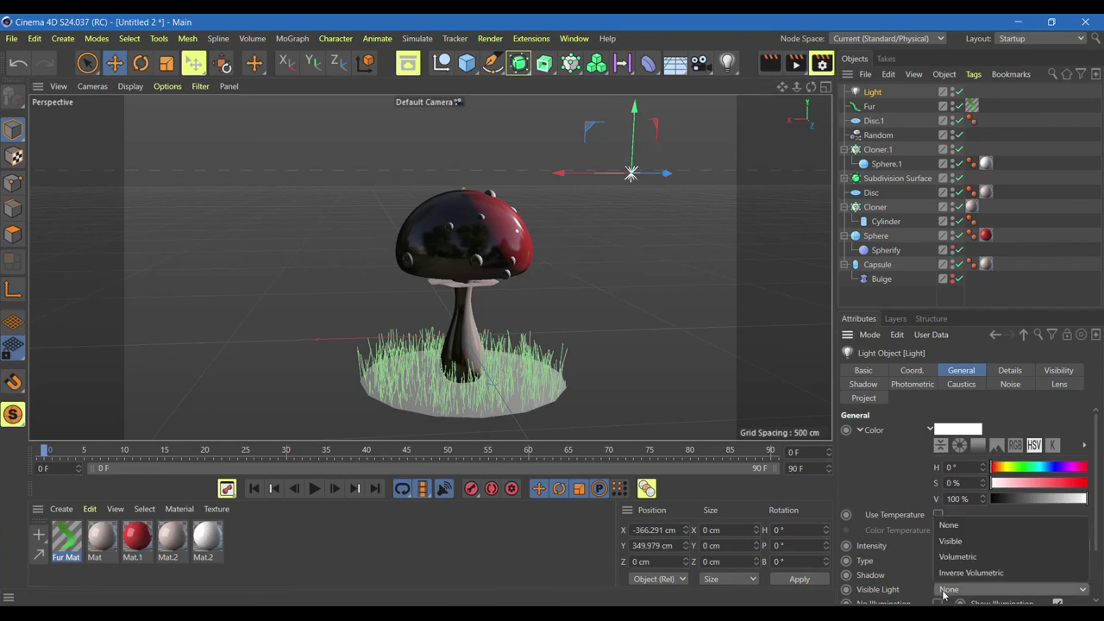
{"action": "left_click", "coordinate": [950, 541]}
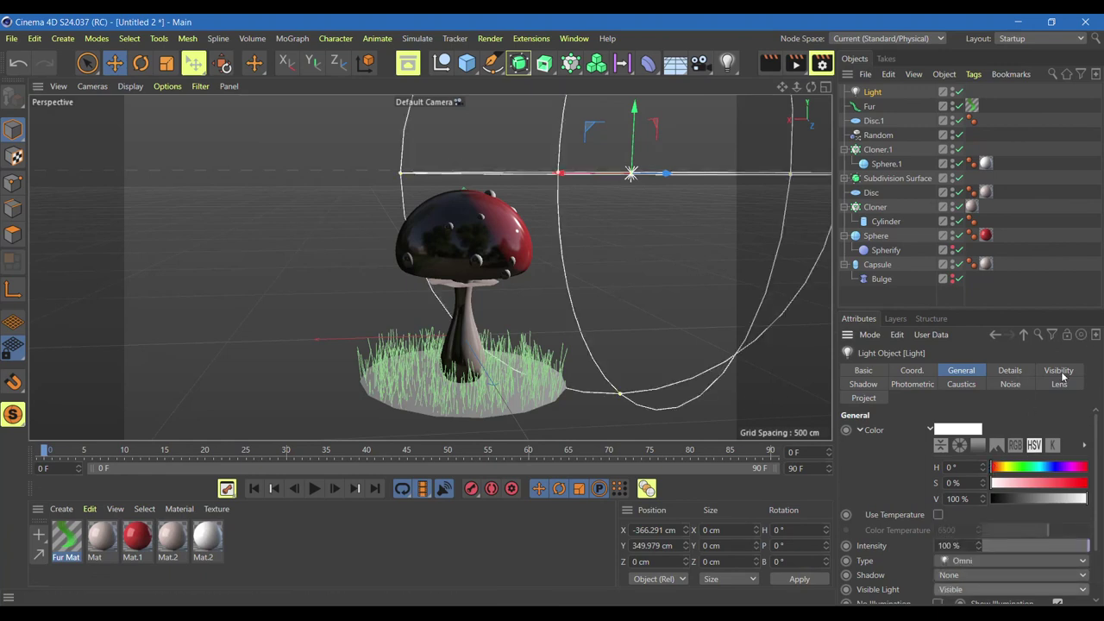
Set the light's visibility falloff to 50 cm inner and 100 cm outer, then render a preview.
{"action": "left_click", "coordinate": [1060, 371]}
{"action": "double_click", "coordinate": [953, 513]}
{"action": "type", "text": "50"}
{"action": "key", "text": "Tab"}
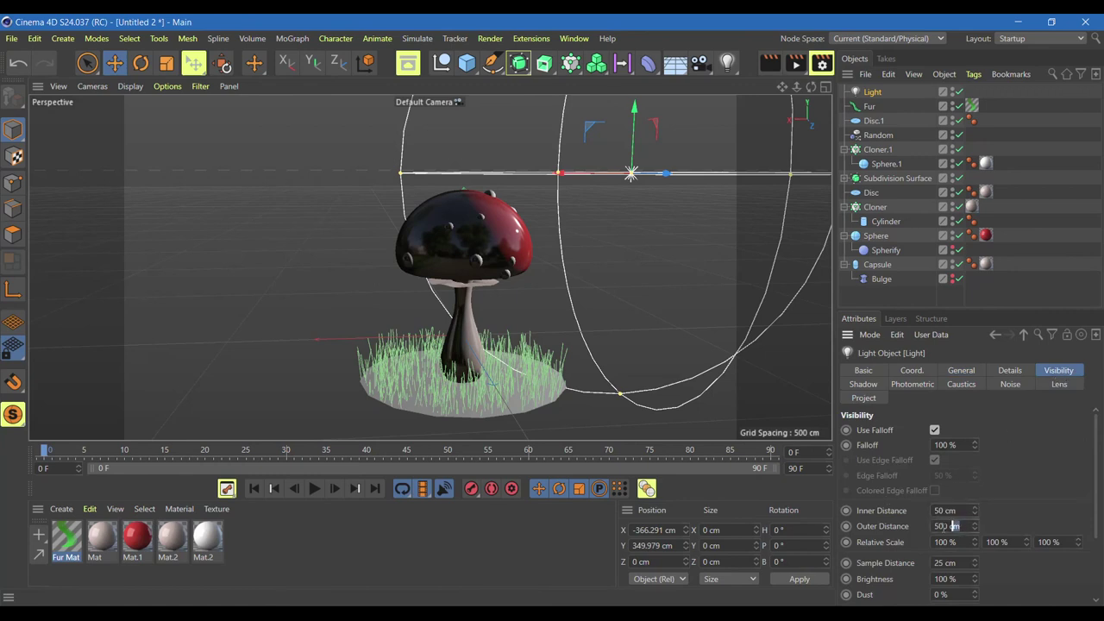
{"action": "type", "text": "100"}
{"action": "key", "text": "Return"}
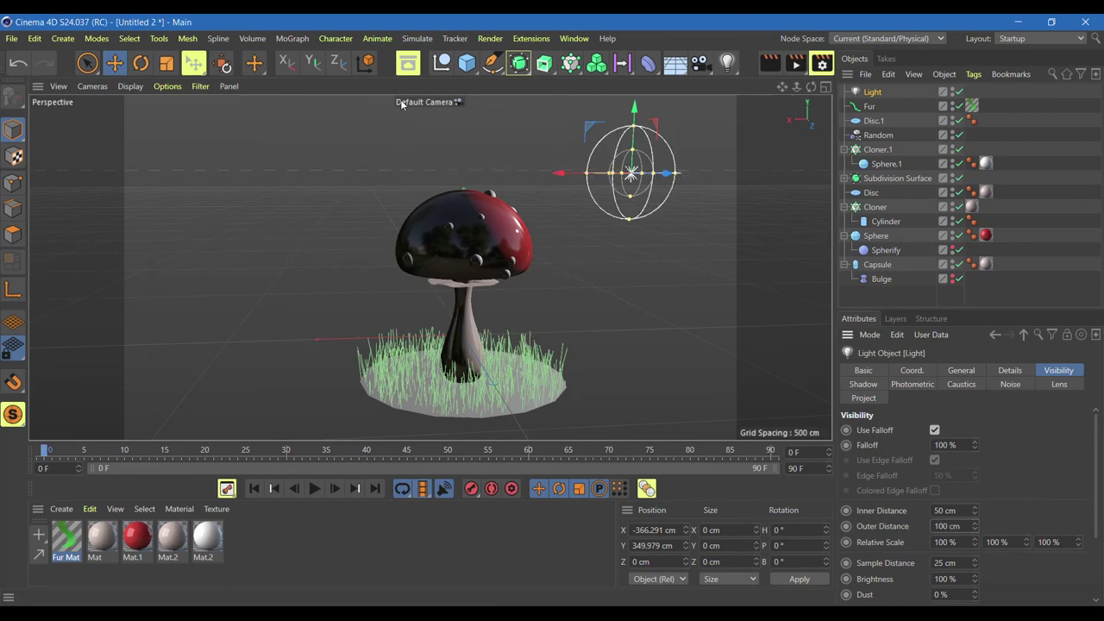
{"action": "key", "text": "ctrl+r"}
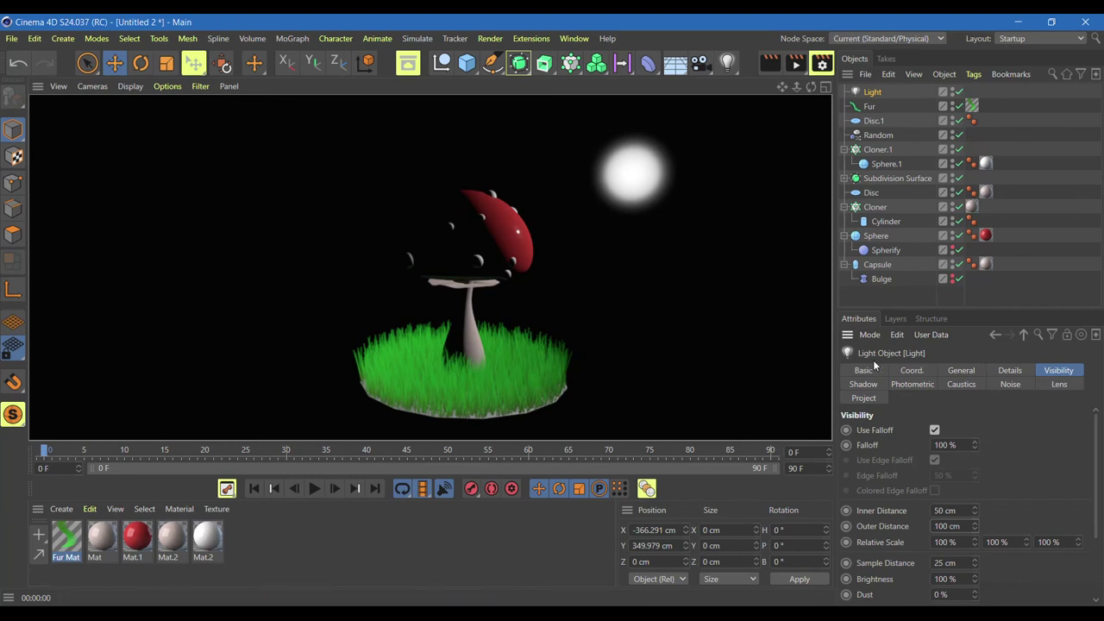
{"action": "left_click", "coordinate": [871, 91]}
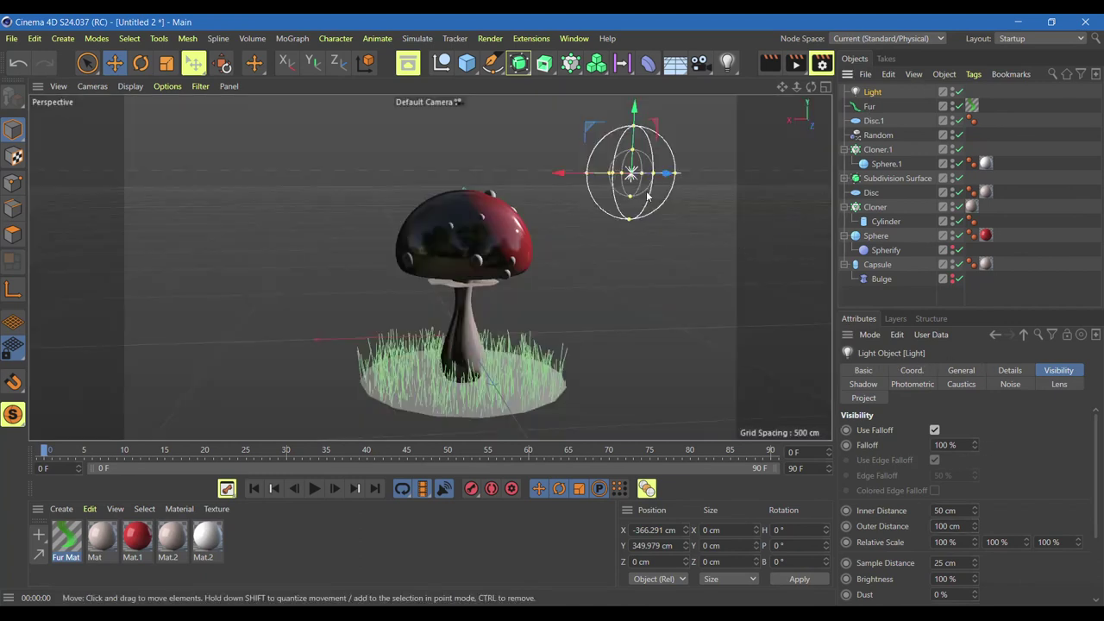
Tint the light pale yellow (H 65°, S 23%) and move it above the cap at Y 415.39 cm.
{"action": "left_click_drag", "start_coordinate": [561, 176], "coordinate": [405, 144]}
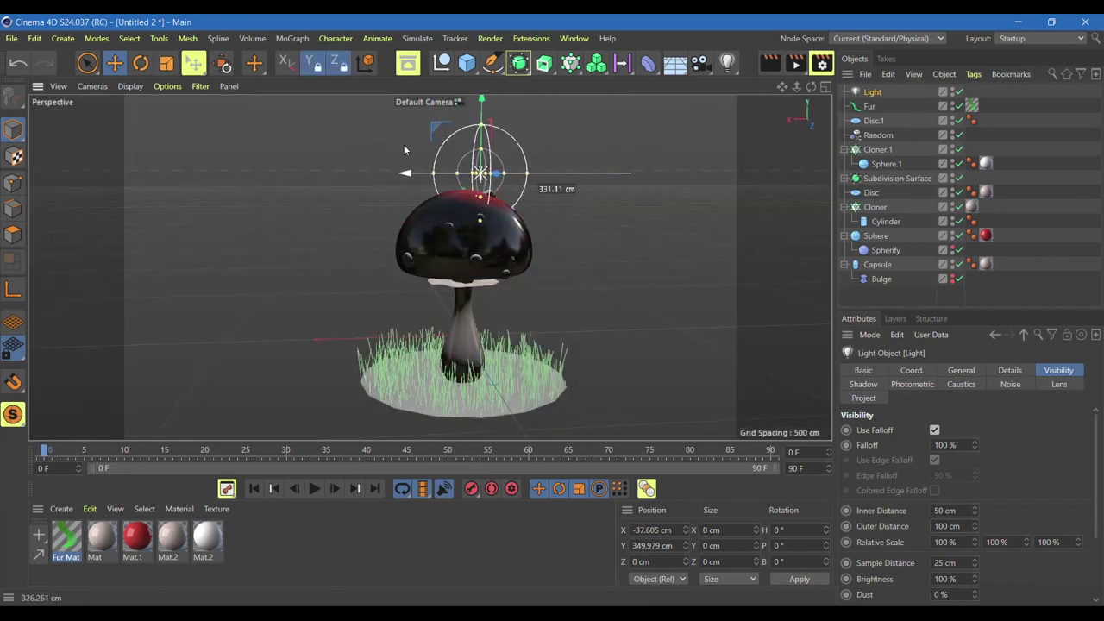
{"action": "left_click_drag", "start_coordinate": [406, 148], "coordinate": [173, 192]}
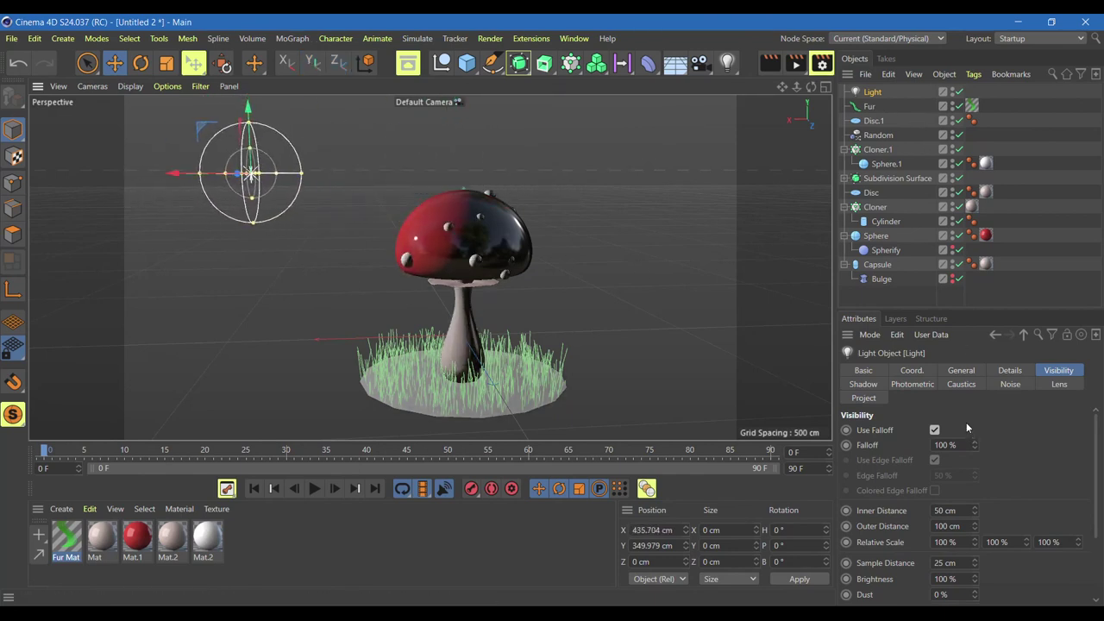
{"action": "left_click", "coordinate": [962, 371]}
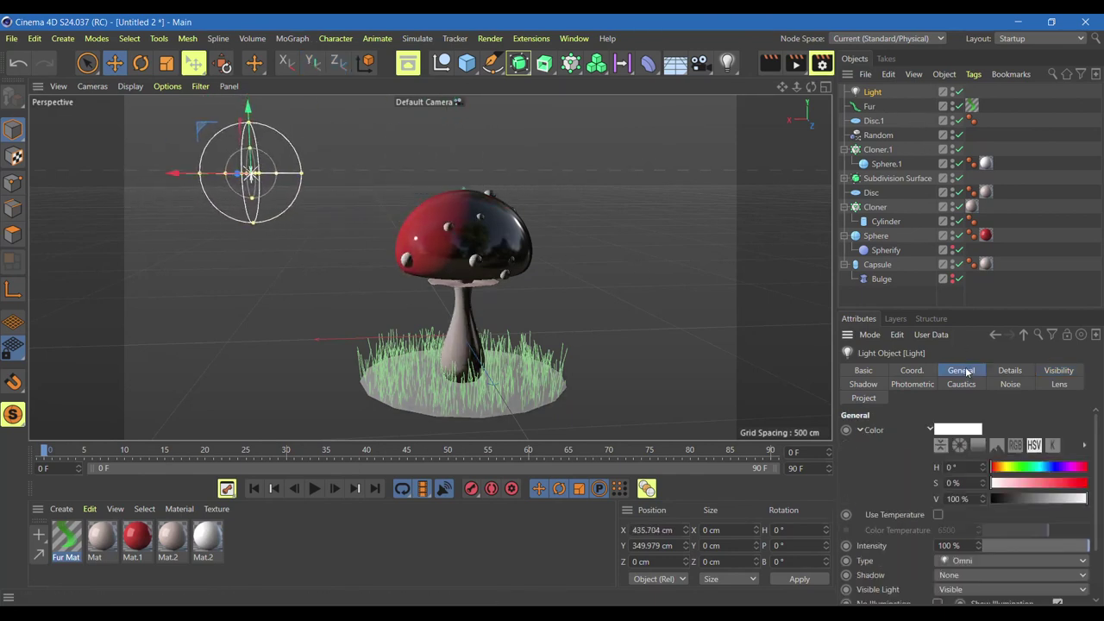
{"action": "left_click", "coordinate": [1009, 466]}
{"action": "left_click", "coordinate": [1061, 483]}
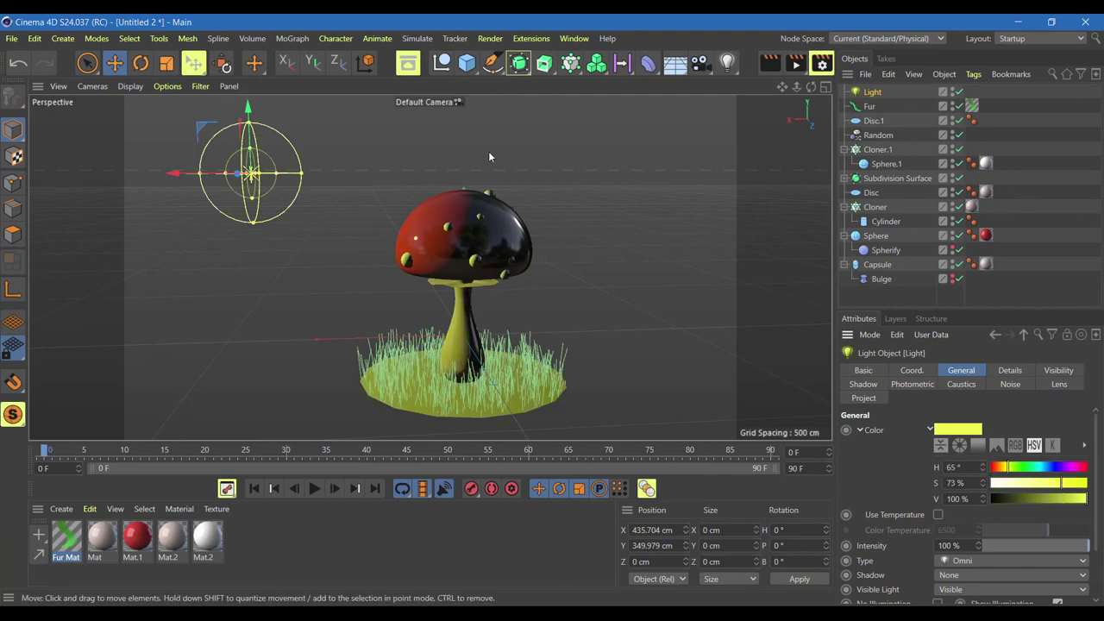
{"action": "left_click", "coordinate": [769, 63]}
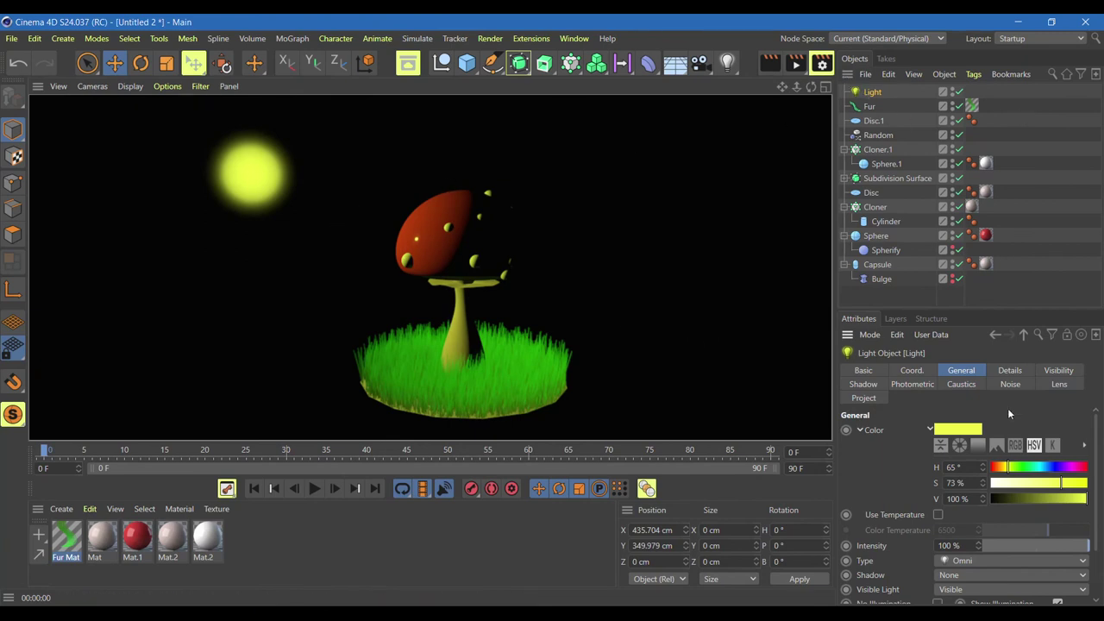
{"action": "left_click", "coordinate": [1013, 483]}
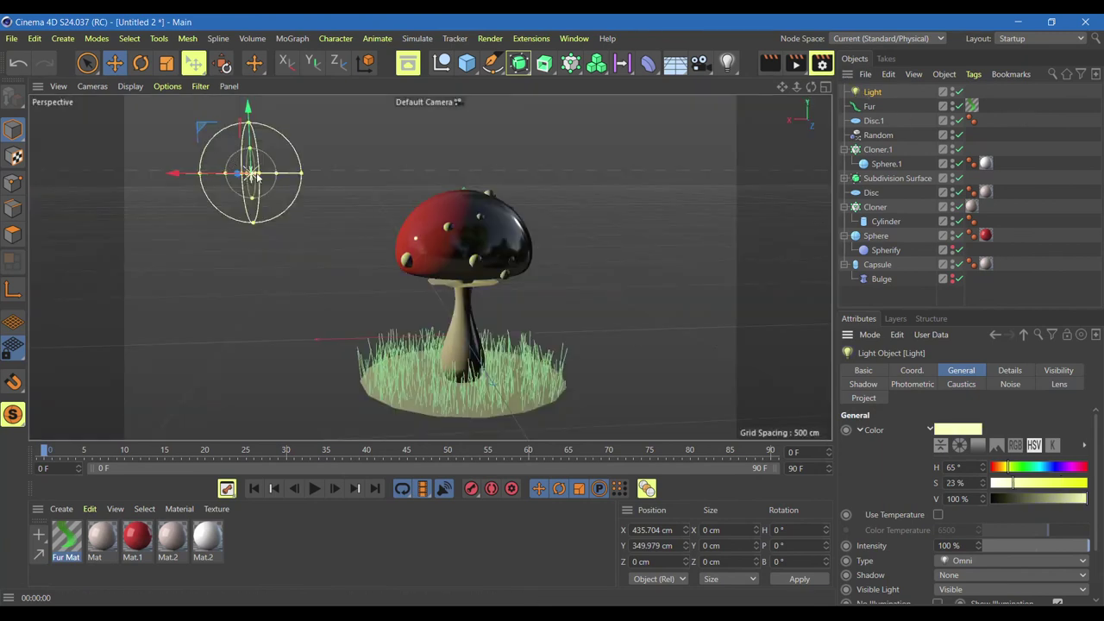
{"action": "mouse_move", "coordinate": [199, 168]}
{"action": "left_mouse_down"}
{"action": "mouse_move", "coordinate": [420, 136]}
{"action": "mouse_move", "coordinate": [476, 140]}
{"action": "left_mouse_up"}
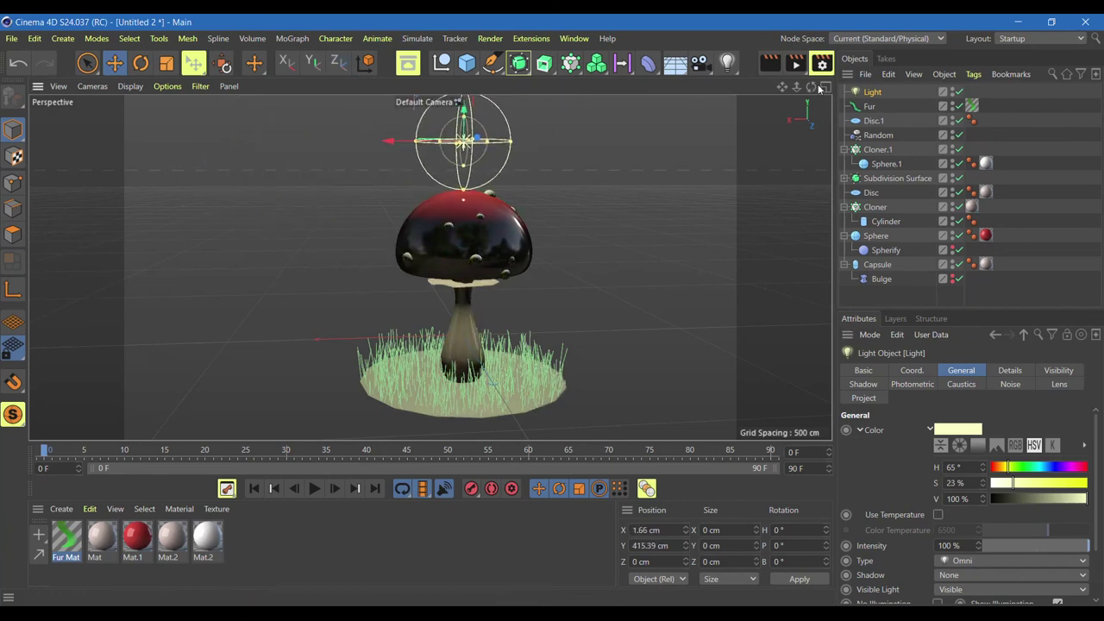
{"action": "middle_click", "coordinate": [807, 175]}
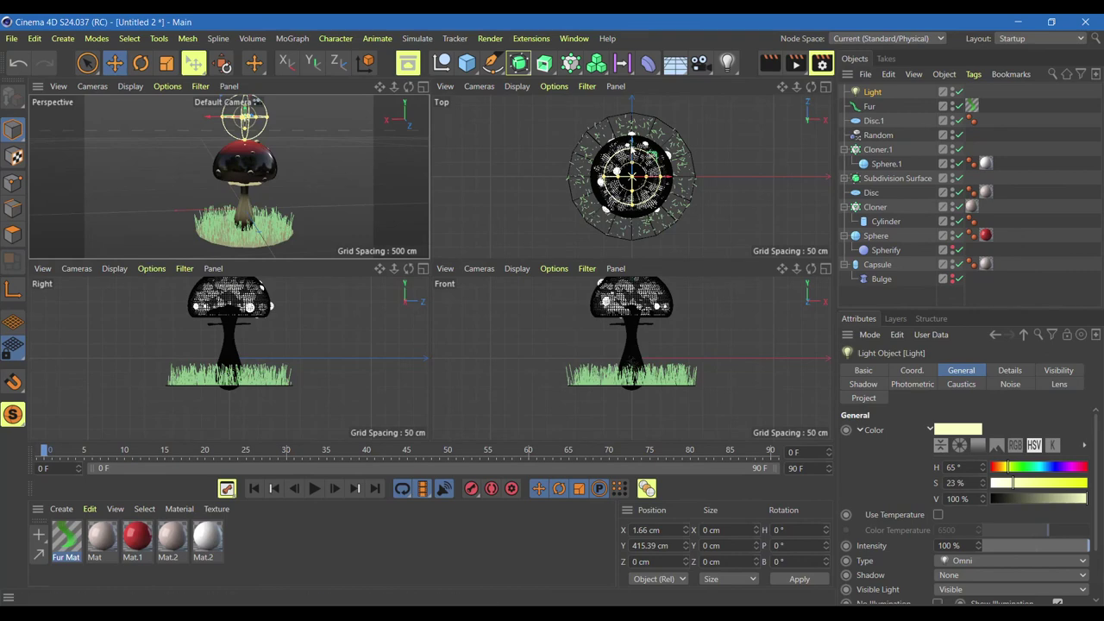
Drag the light's radius out to enclose the mushroom and live-render the maximized Perspective view.
{"action": "left_click_drag", "start_coordinate": [257, 102], "coordinate": [256, 102]}
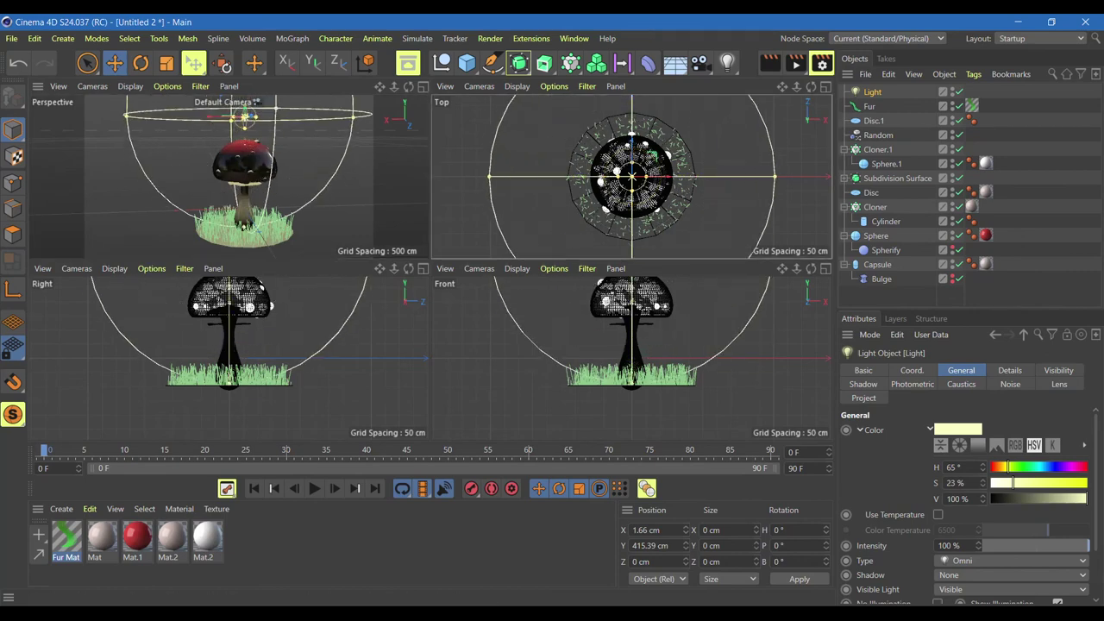
{"action": "left_click_drag", "start_coordinate": [257, 102], "coordinate": [259, 103]}
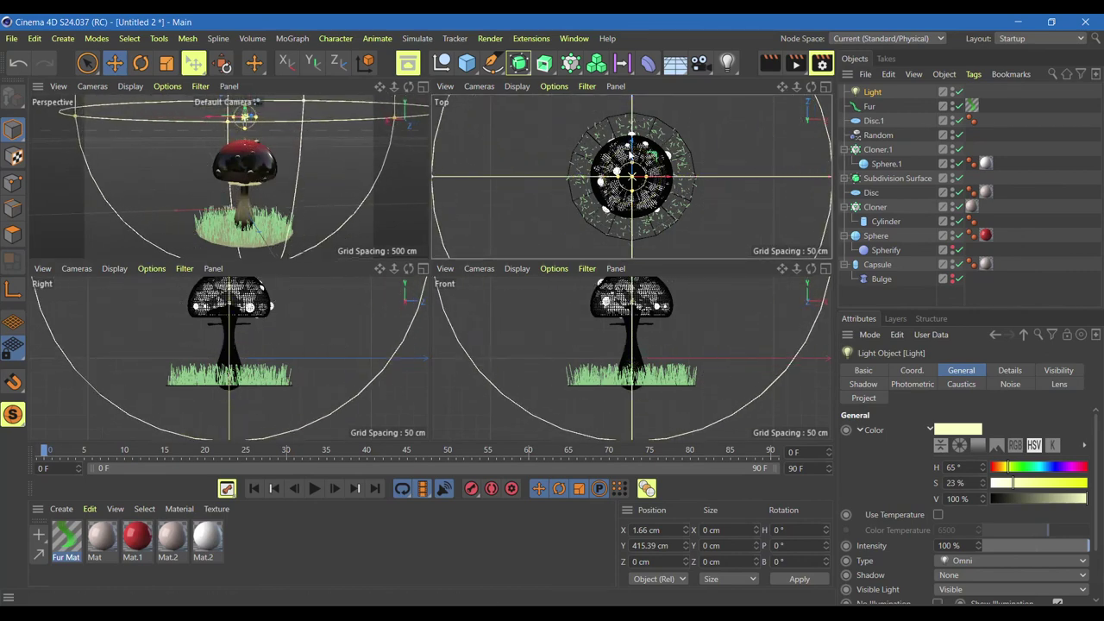
{"action": "left_click", "coordinate": [422, 88]}
{"action": "key", "text": "ctrl+r"}
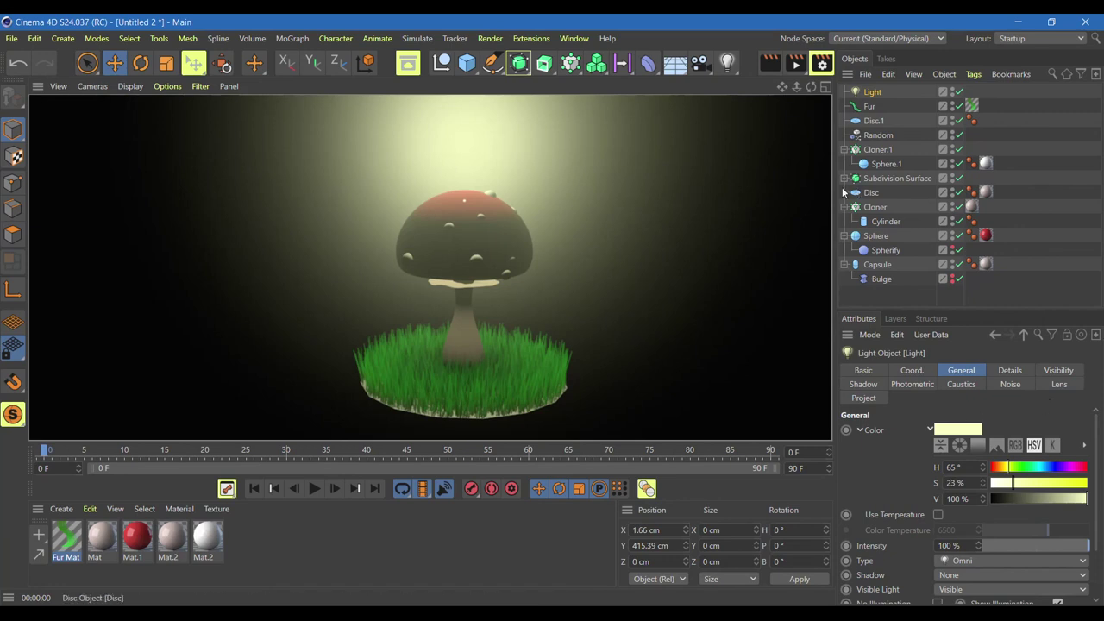
Add a Physical Sky and render a preview of the sky-lit mushroom.
{"action": "left_click_drag", "start_coordinate": [677, 69], "coordinate": [827, 76]}
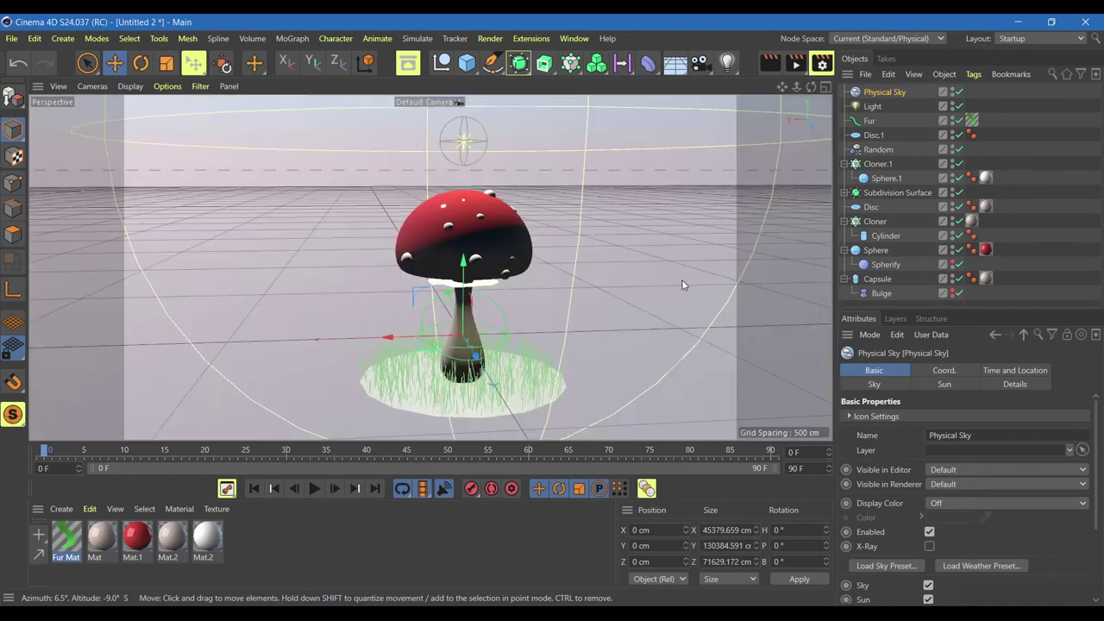
{"action": "left_click", "coordinate": [768, 63]}
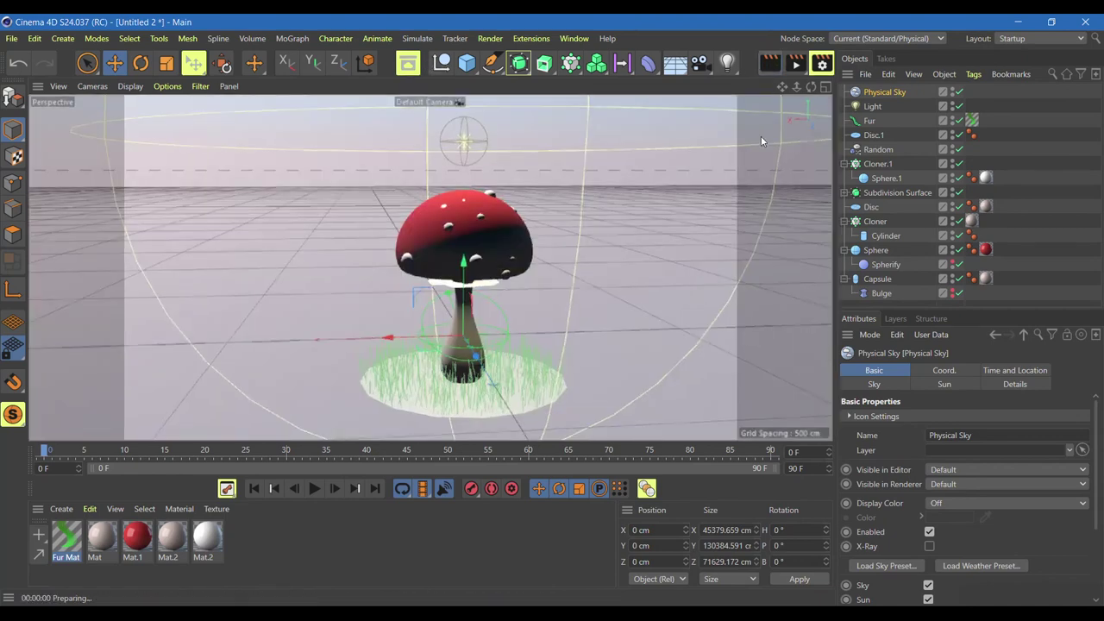